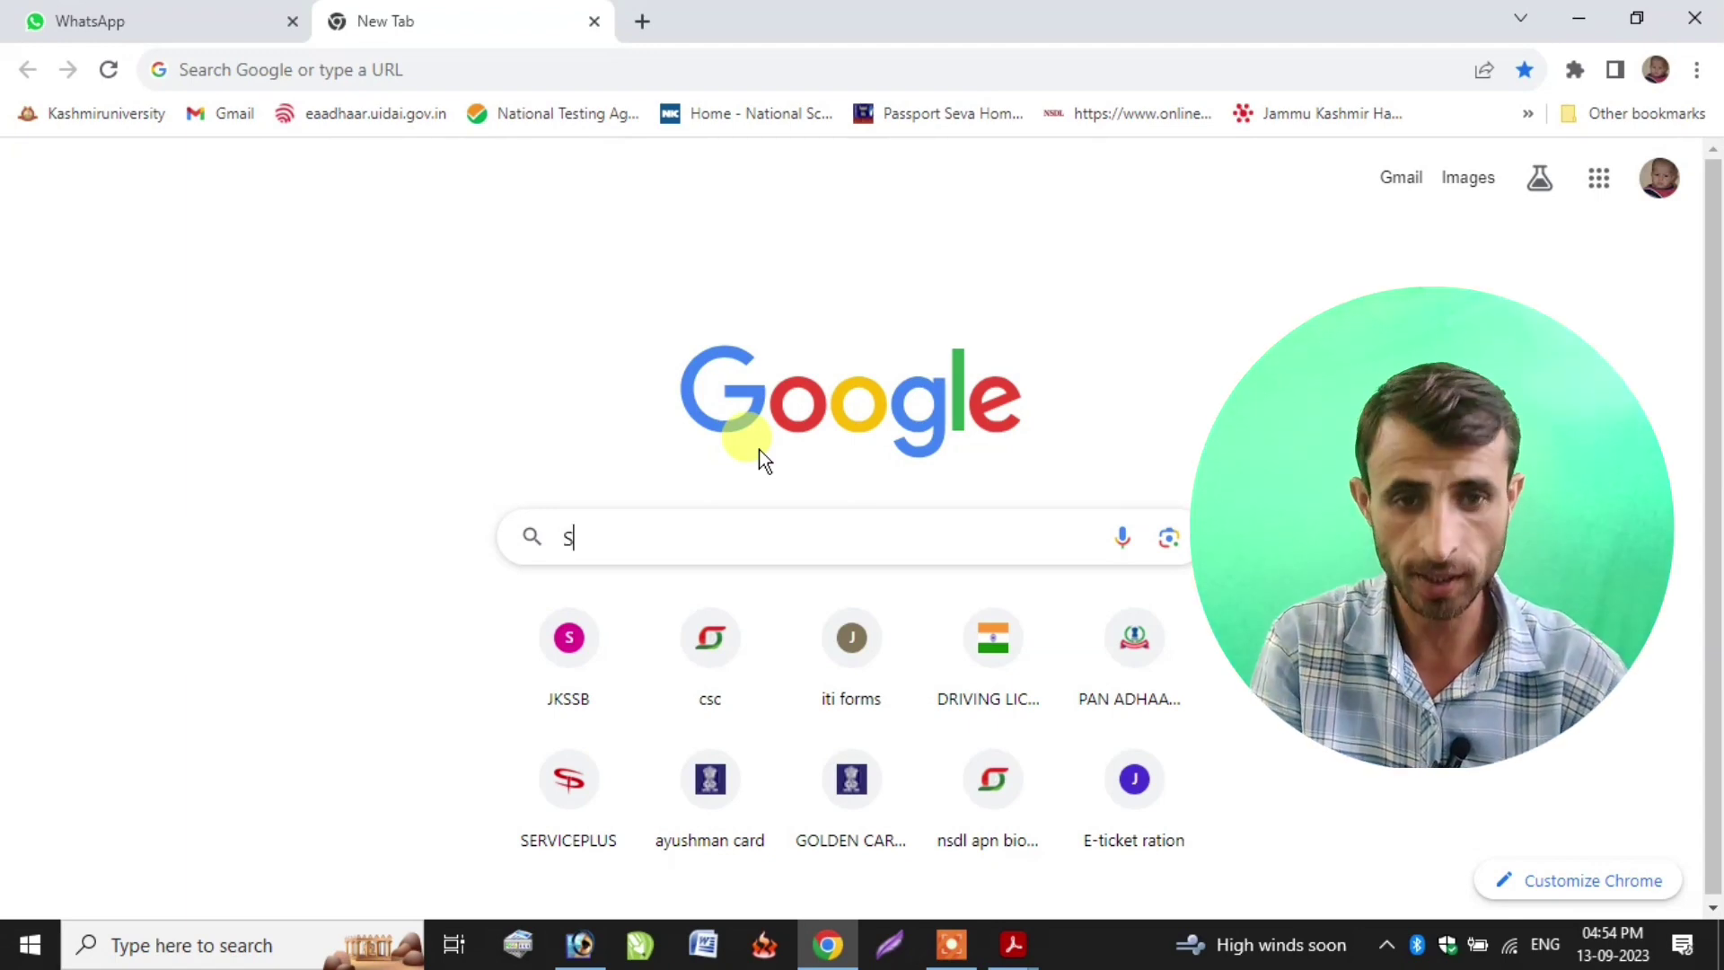
Step: Search Google for 'singlewindow' and open the J&K Single Window System site
{"action": "type", "text": "INglewindow"}
{"action": "key", "text": "Return"}
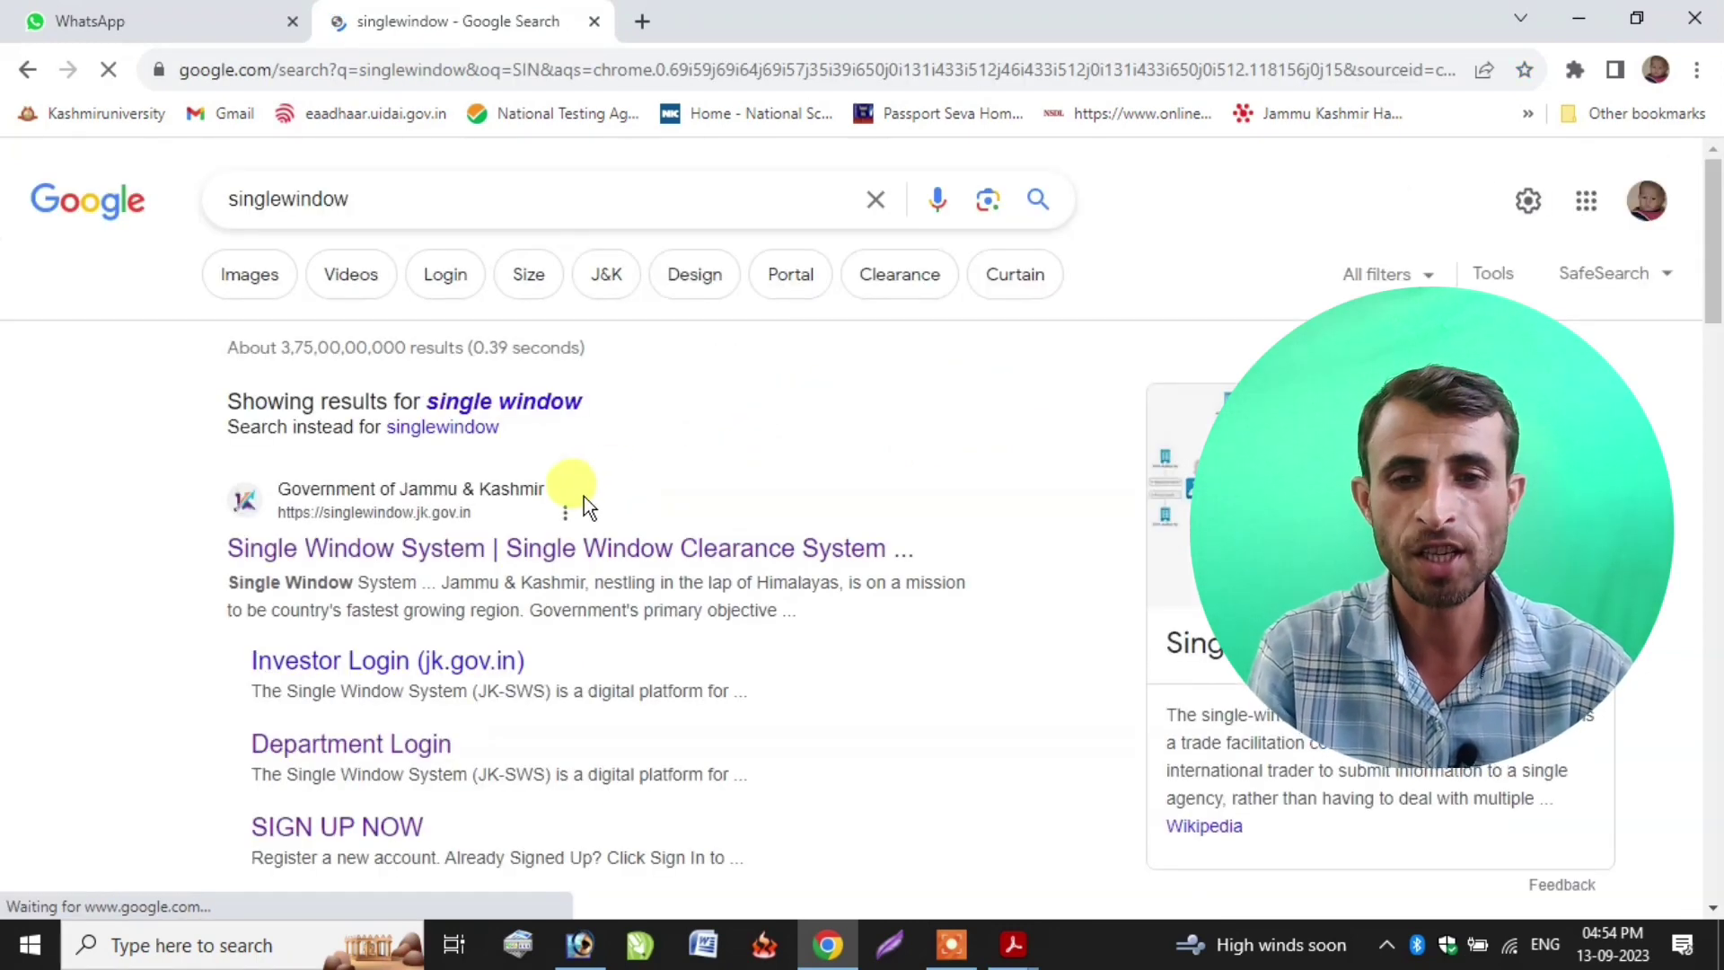
{"action": "left_click", "coordinate": [437, 545]}
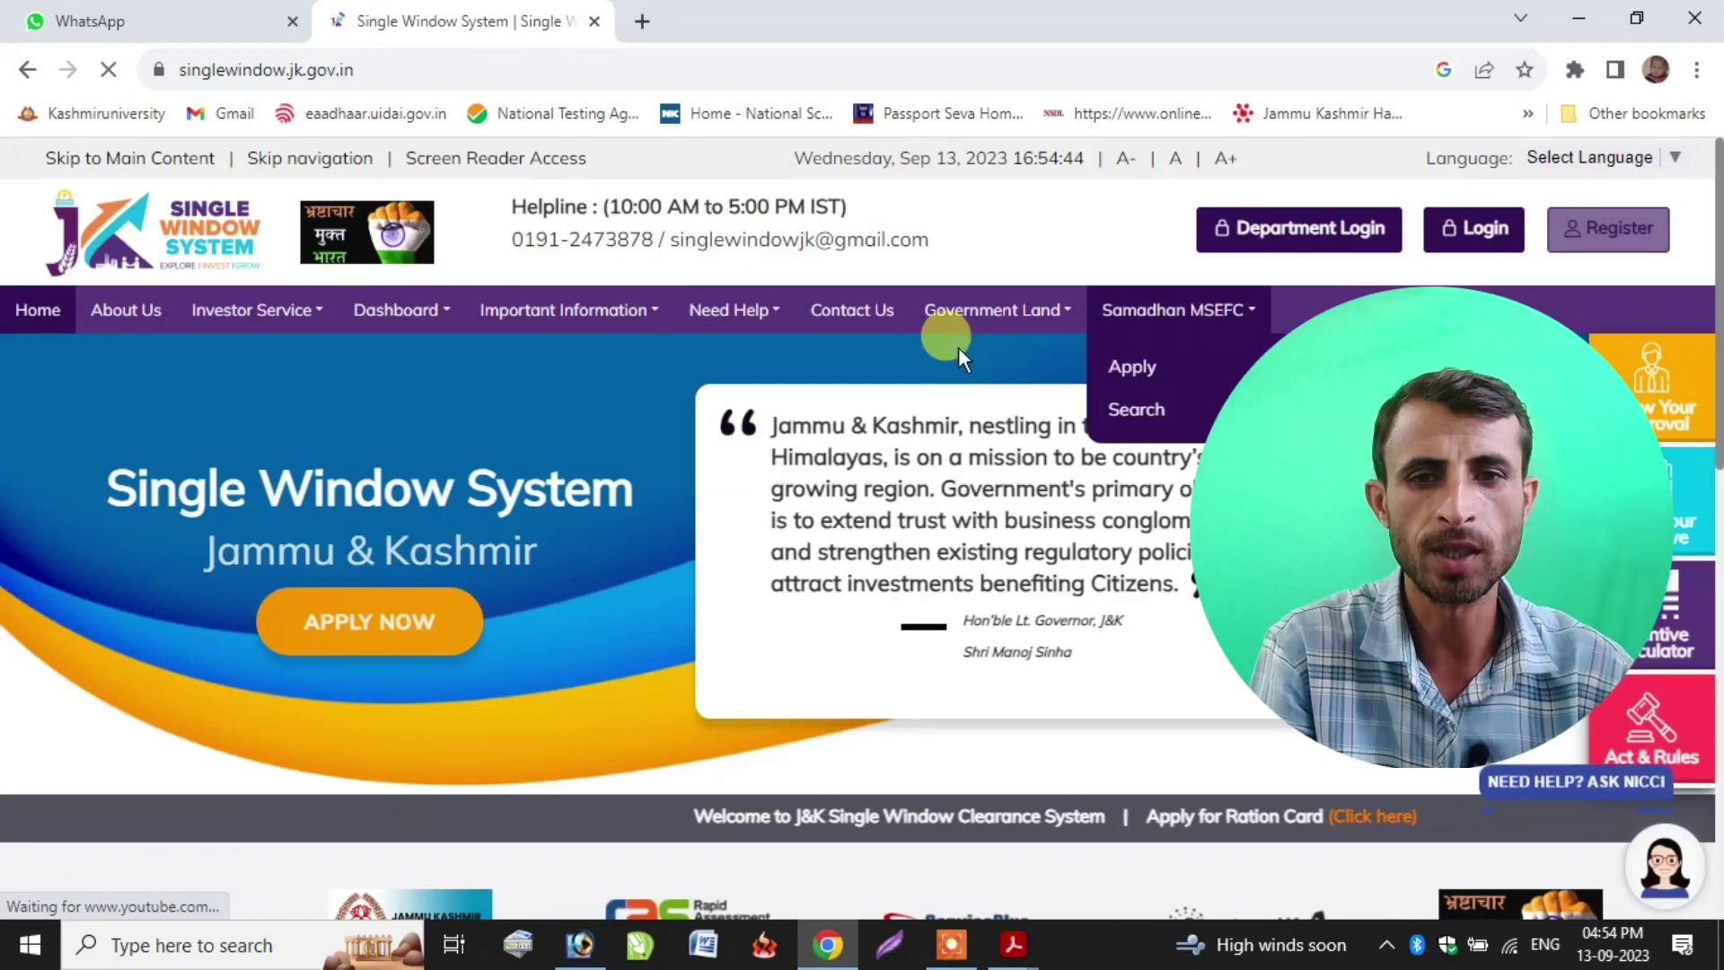
Step: Open the new-account registration form and fill in the applicant details and account password
{"action": "left_click", "coordinate": [369, 621]}
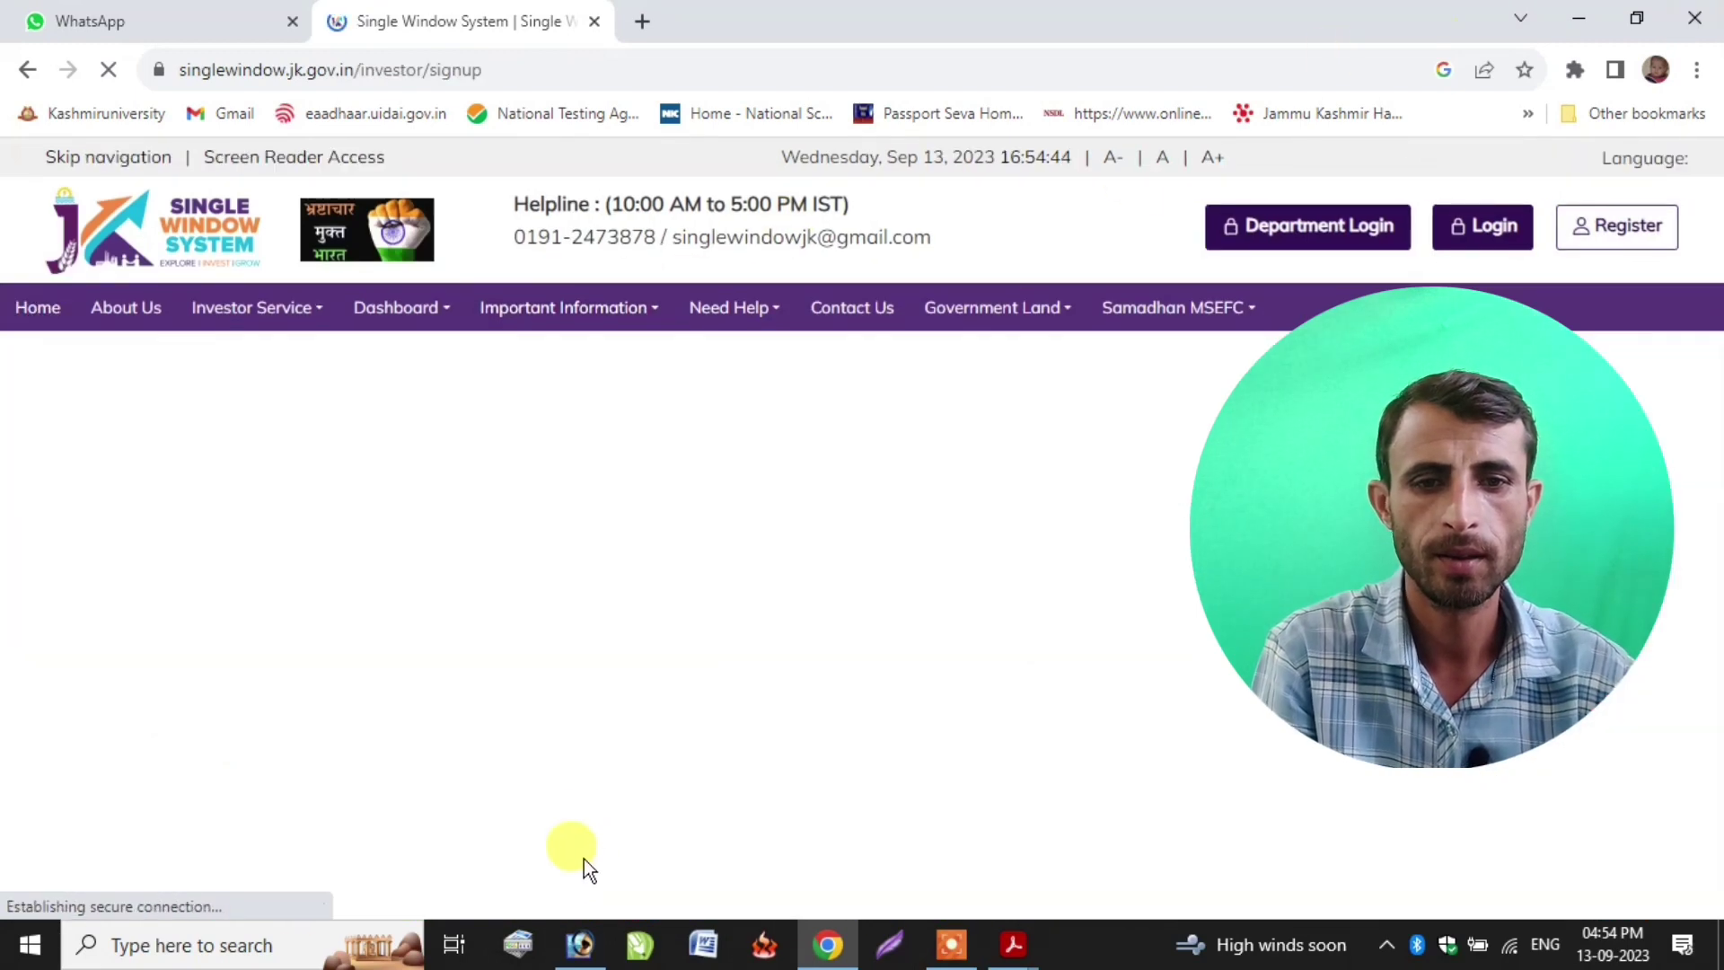
{"action": "scroll", "coordinate": [734, 542], "scroll_direction": "down", "scroll_amount": 3}
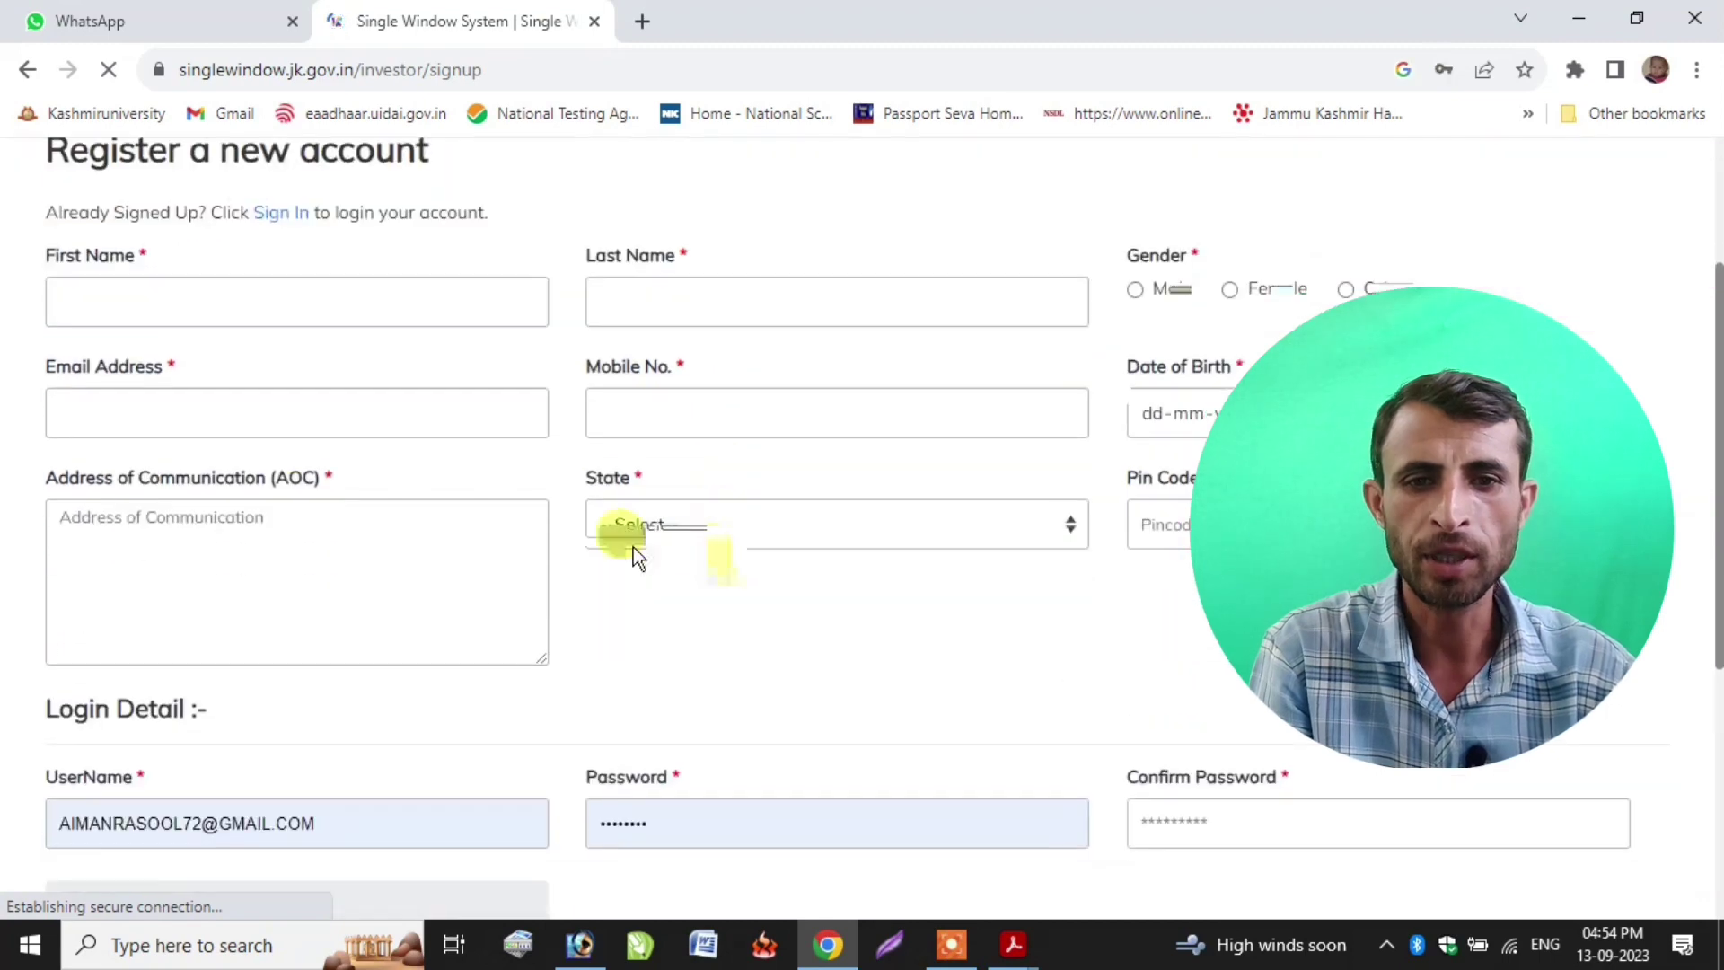
{"action": "scroll", "coordinate": [584, 713], "scroll_direction": "down", "scroll_amount": 3}
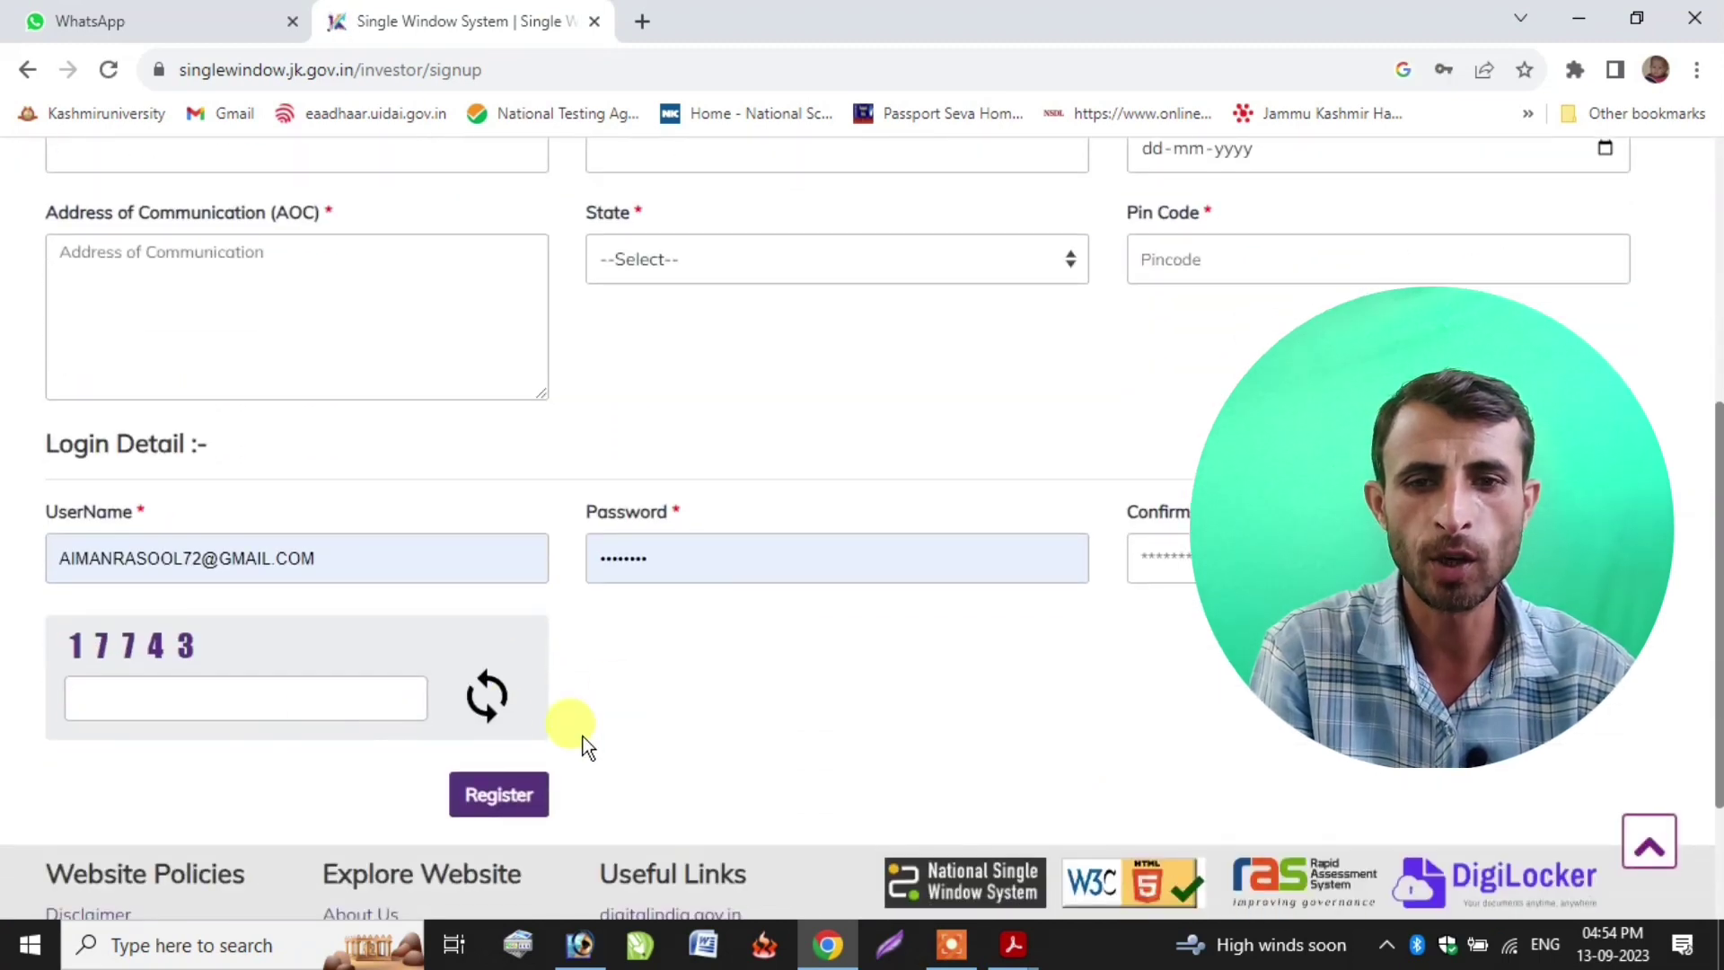
{"action": "scroll", "coordinate": [253, 709], "scroll_direction": "up", "scroll_amount": 6}
{"action": "left_click", "coordinate": [204, 545]}
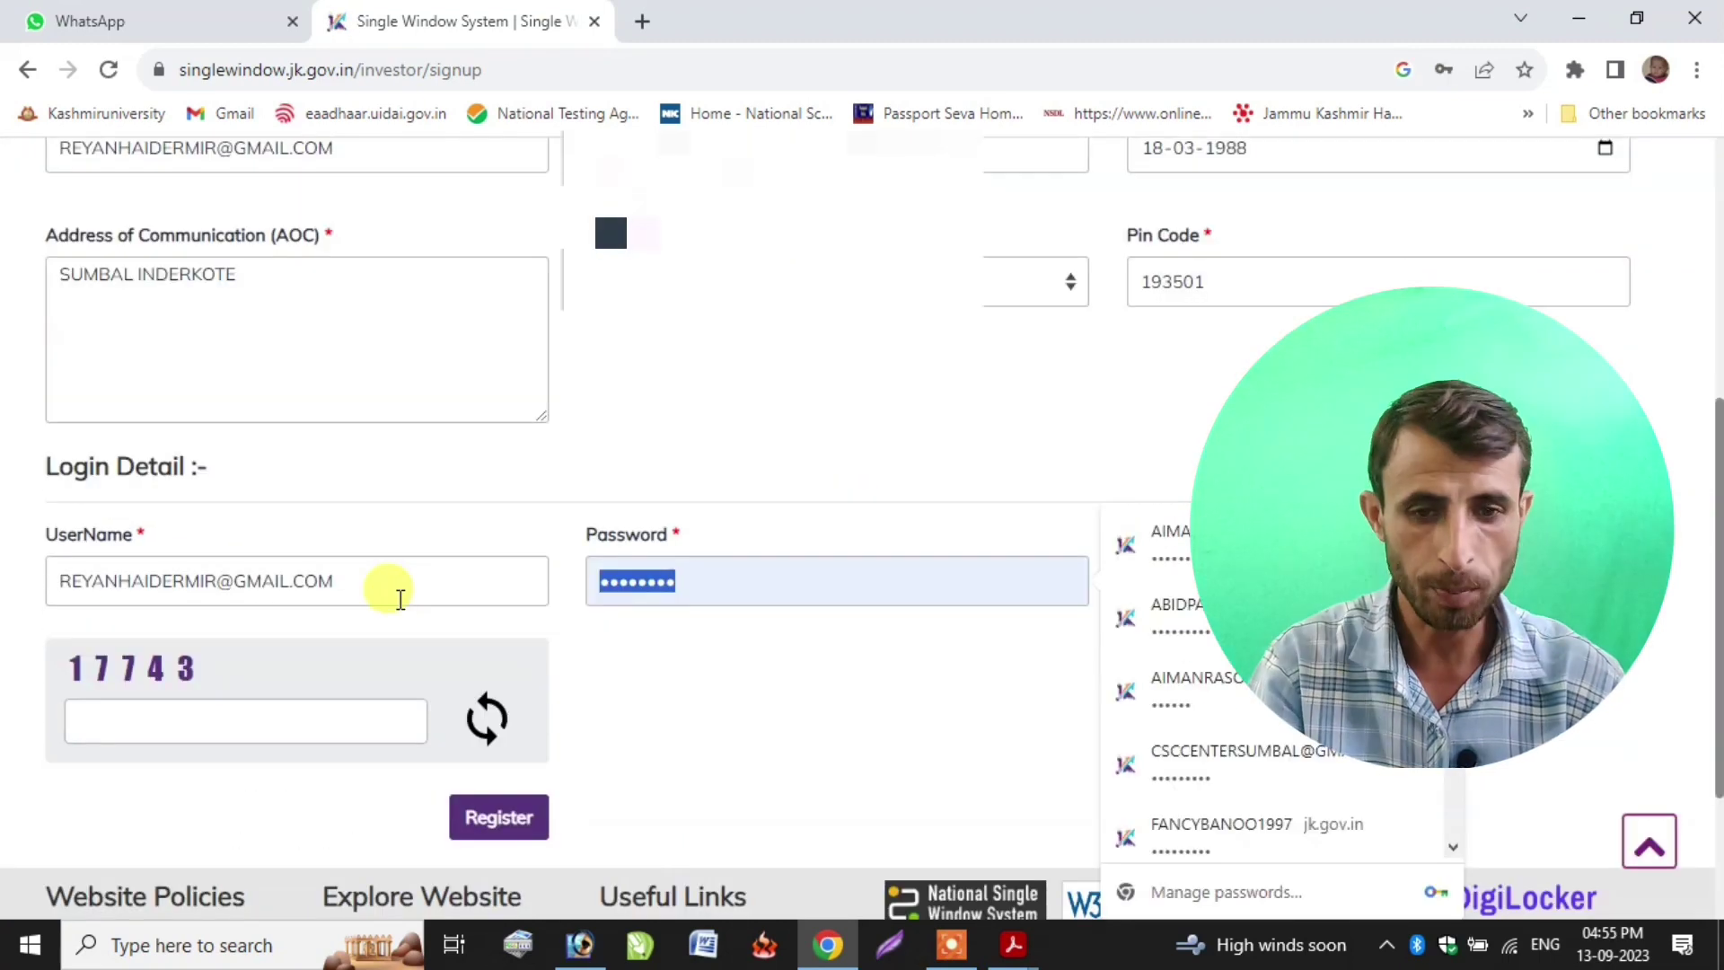
{"action": "key", "text": "BackSpace"}
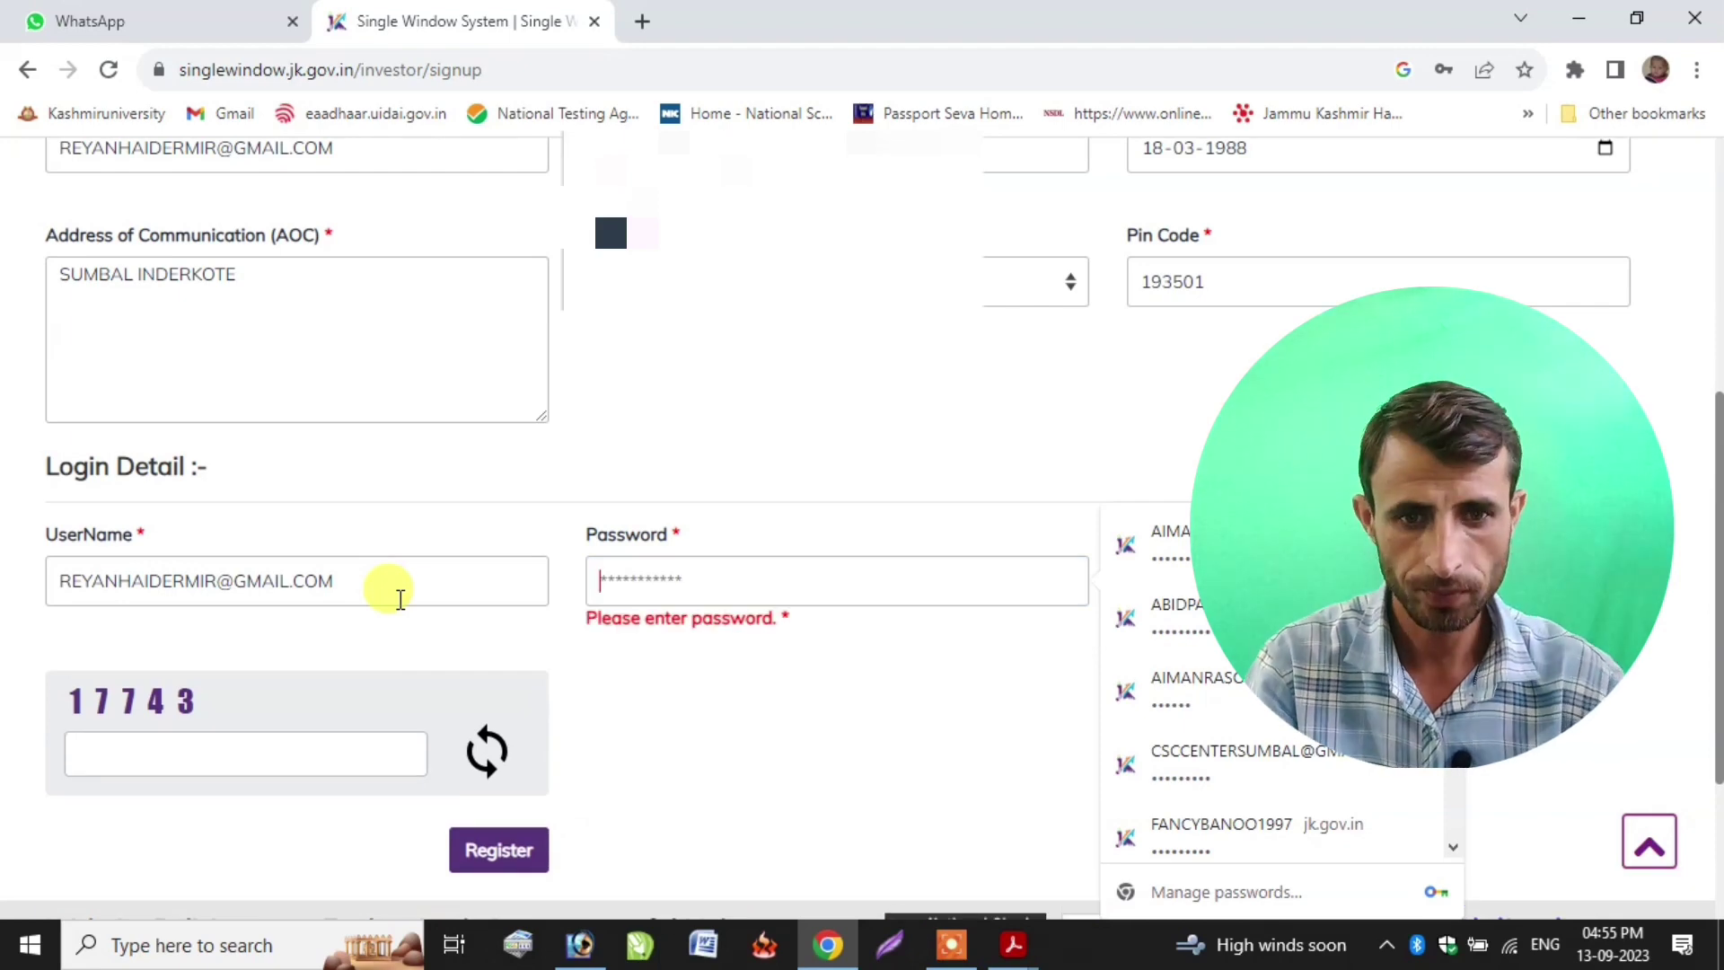
{"action": "key", "text": "ctrl+z"}
{"action": "left_click", "coordinate": [193, 709]}
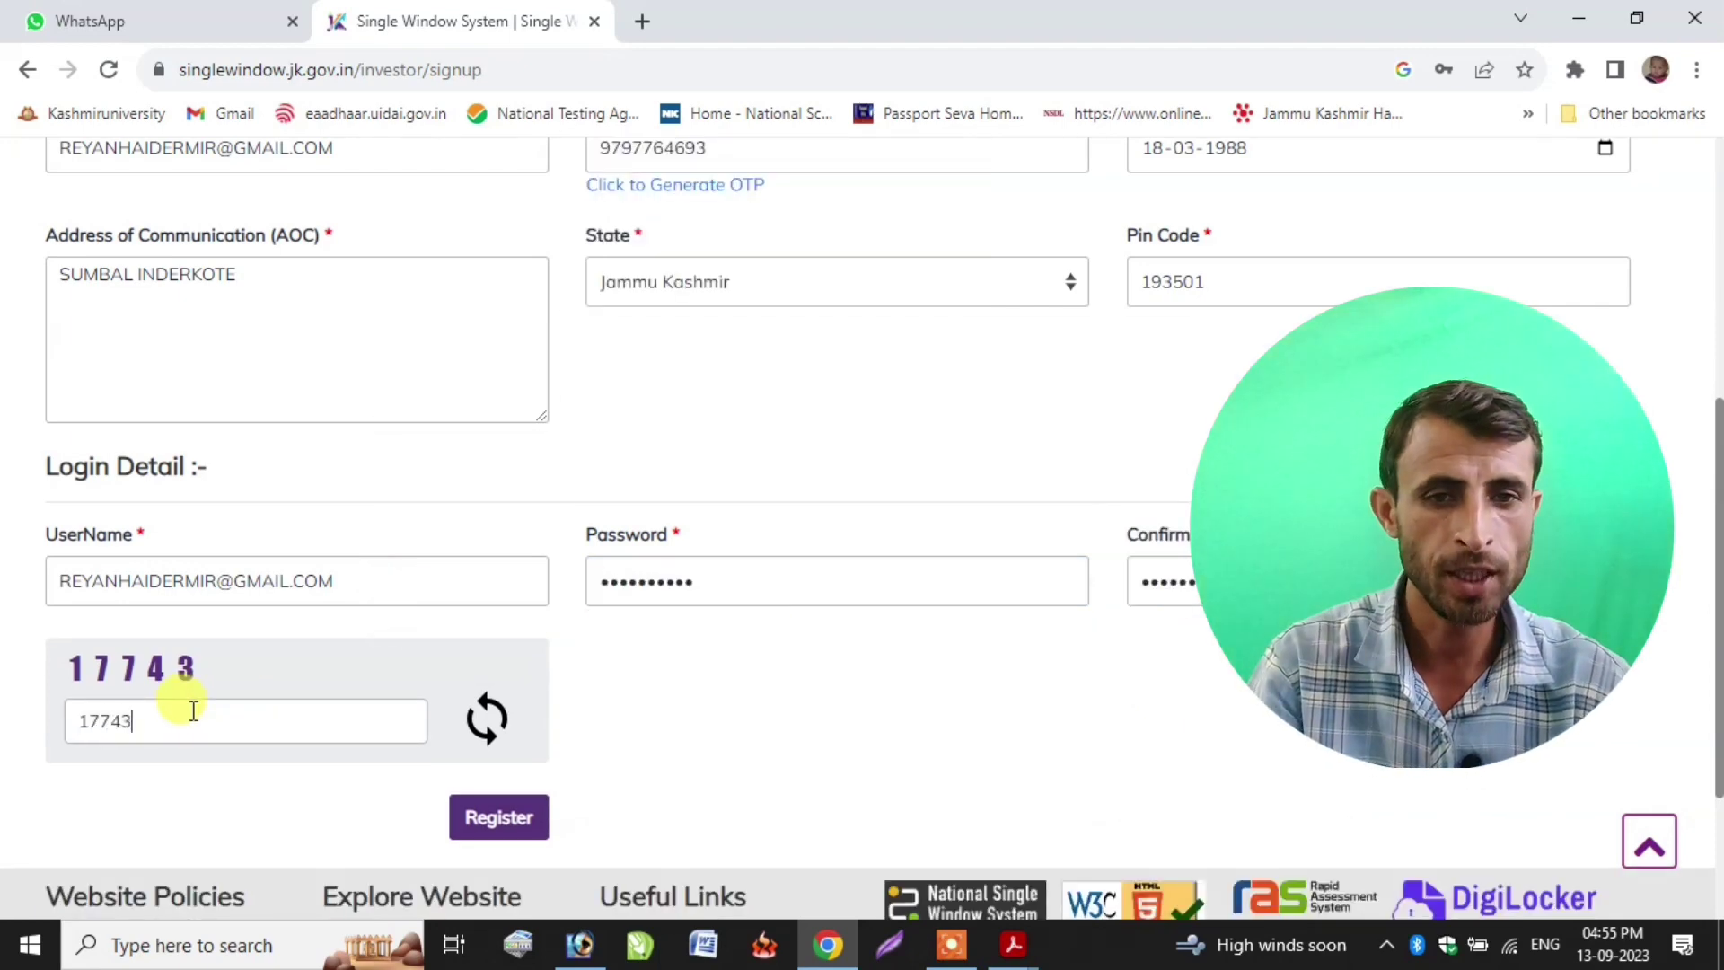
{"action": "scroll", "coordinate": [1050, 577], "scroll_direction": "up", "scroll_amount": 5}
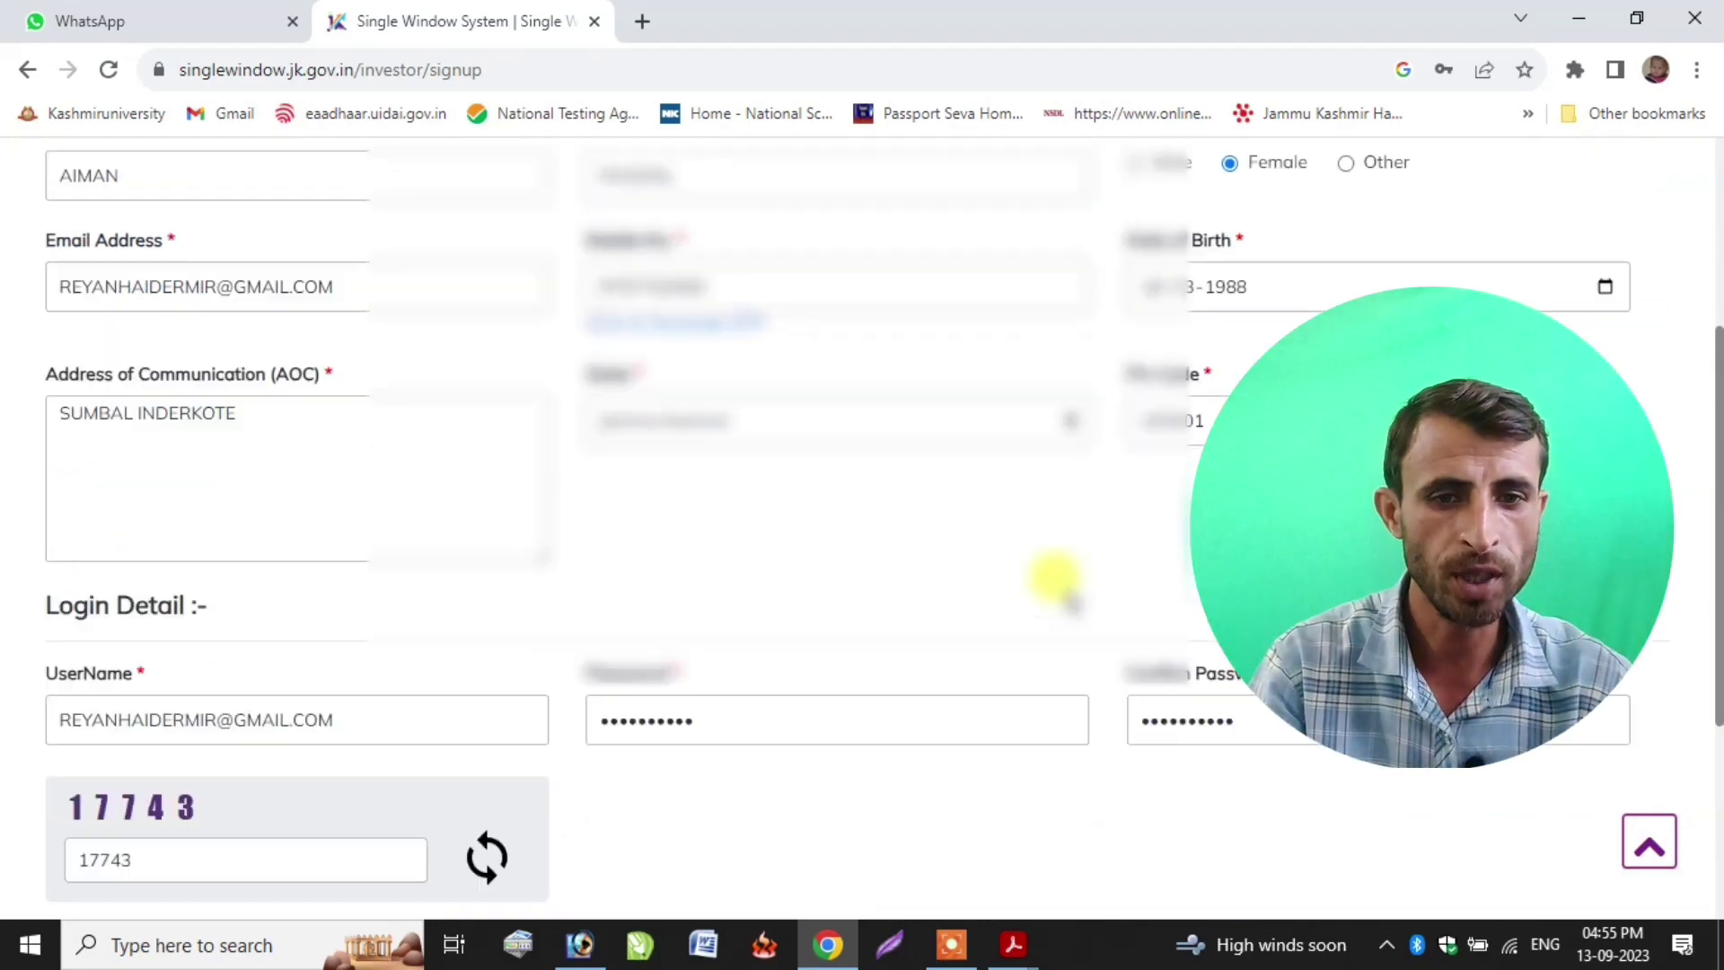
{"action": "scroll", "coordinate": [769, 596], "scroll_direction": "down", "scroll_amount": 3}
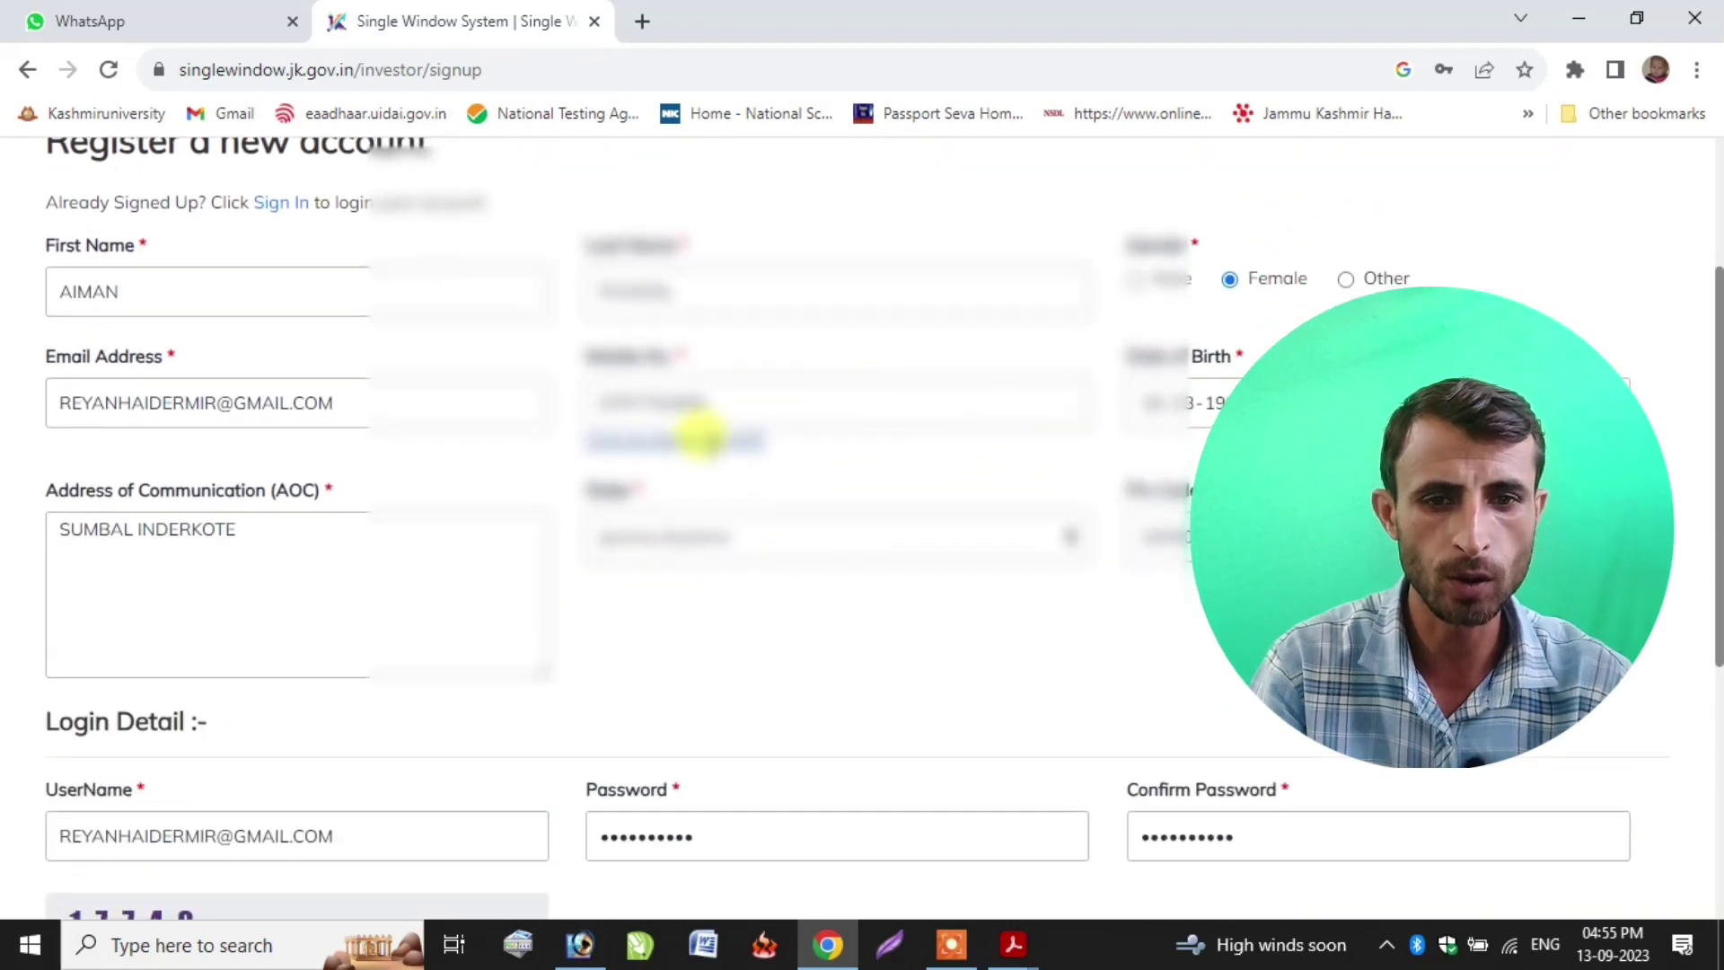
Step: Generate an OTP for the mobile number, enter the received code and verify it
{"action": "left_click", "coordinate": [685, 439]}
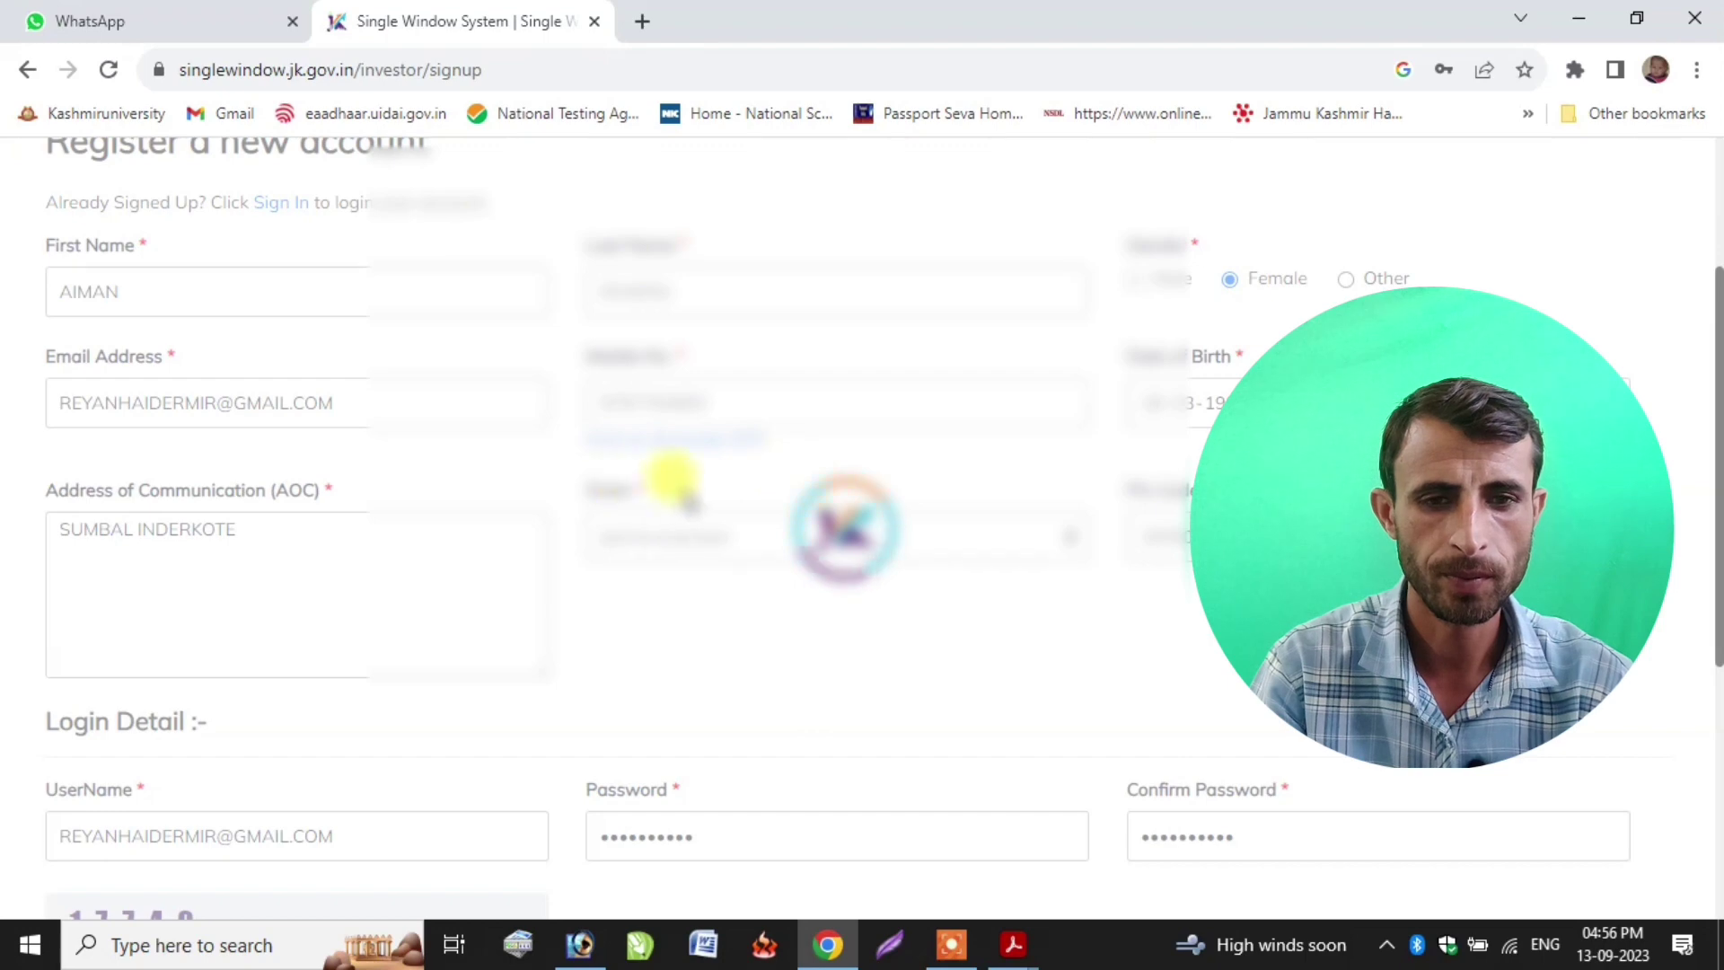
{"action": "left_click", "coordinate": [722, 485]}
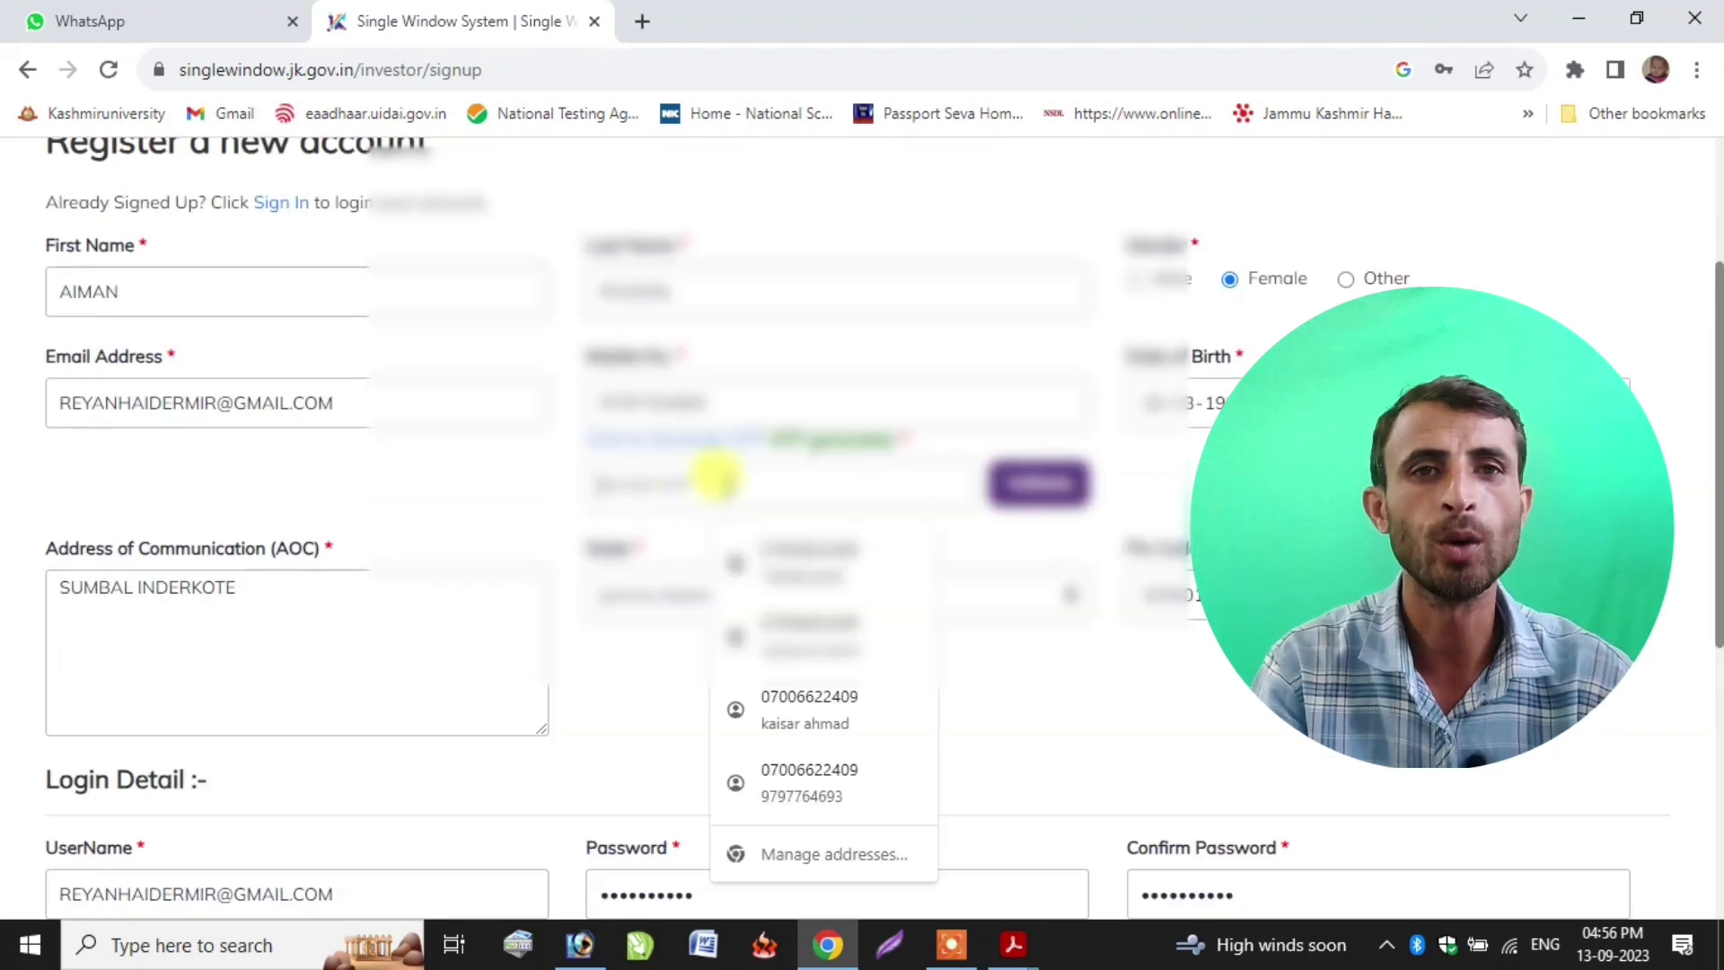
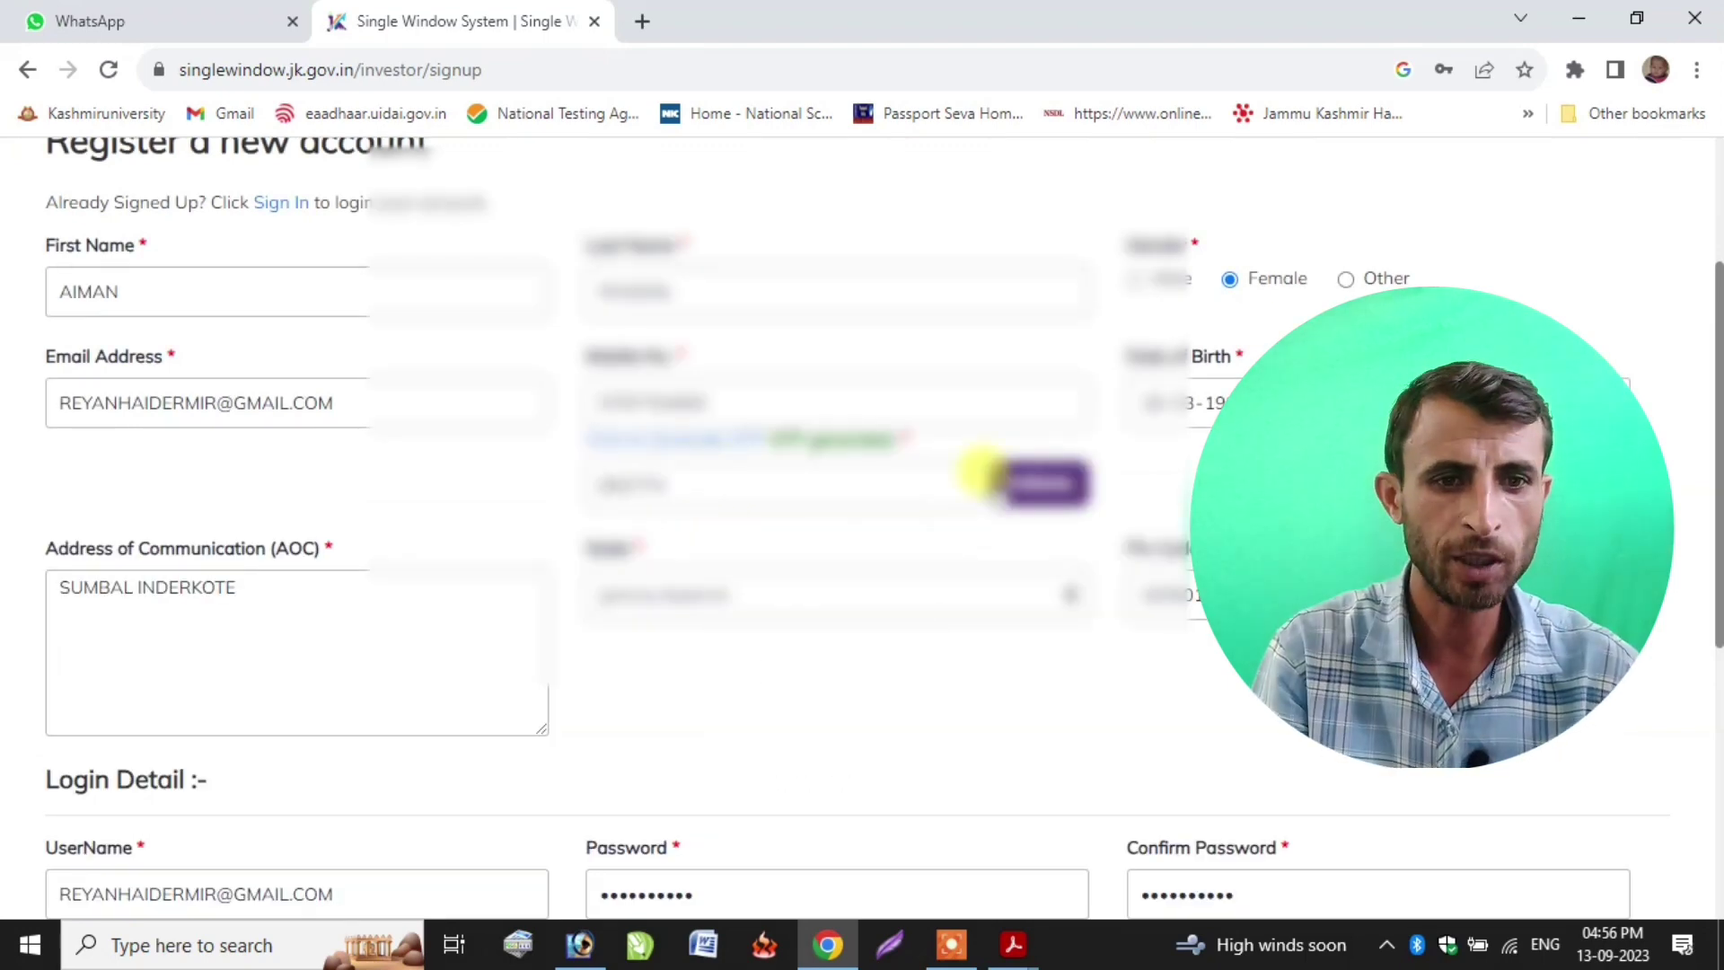
{"action": "left_click", "coordinate": [997, 477]}
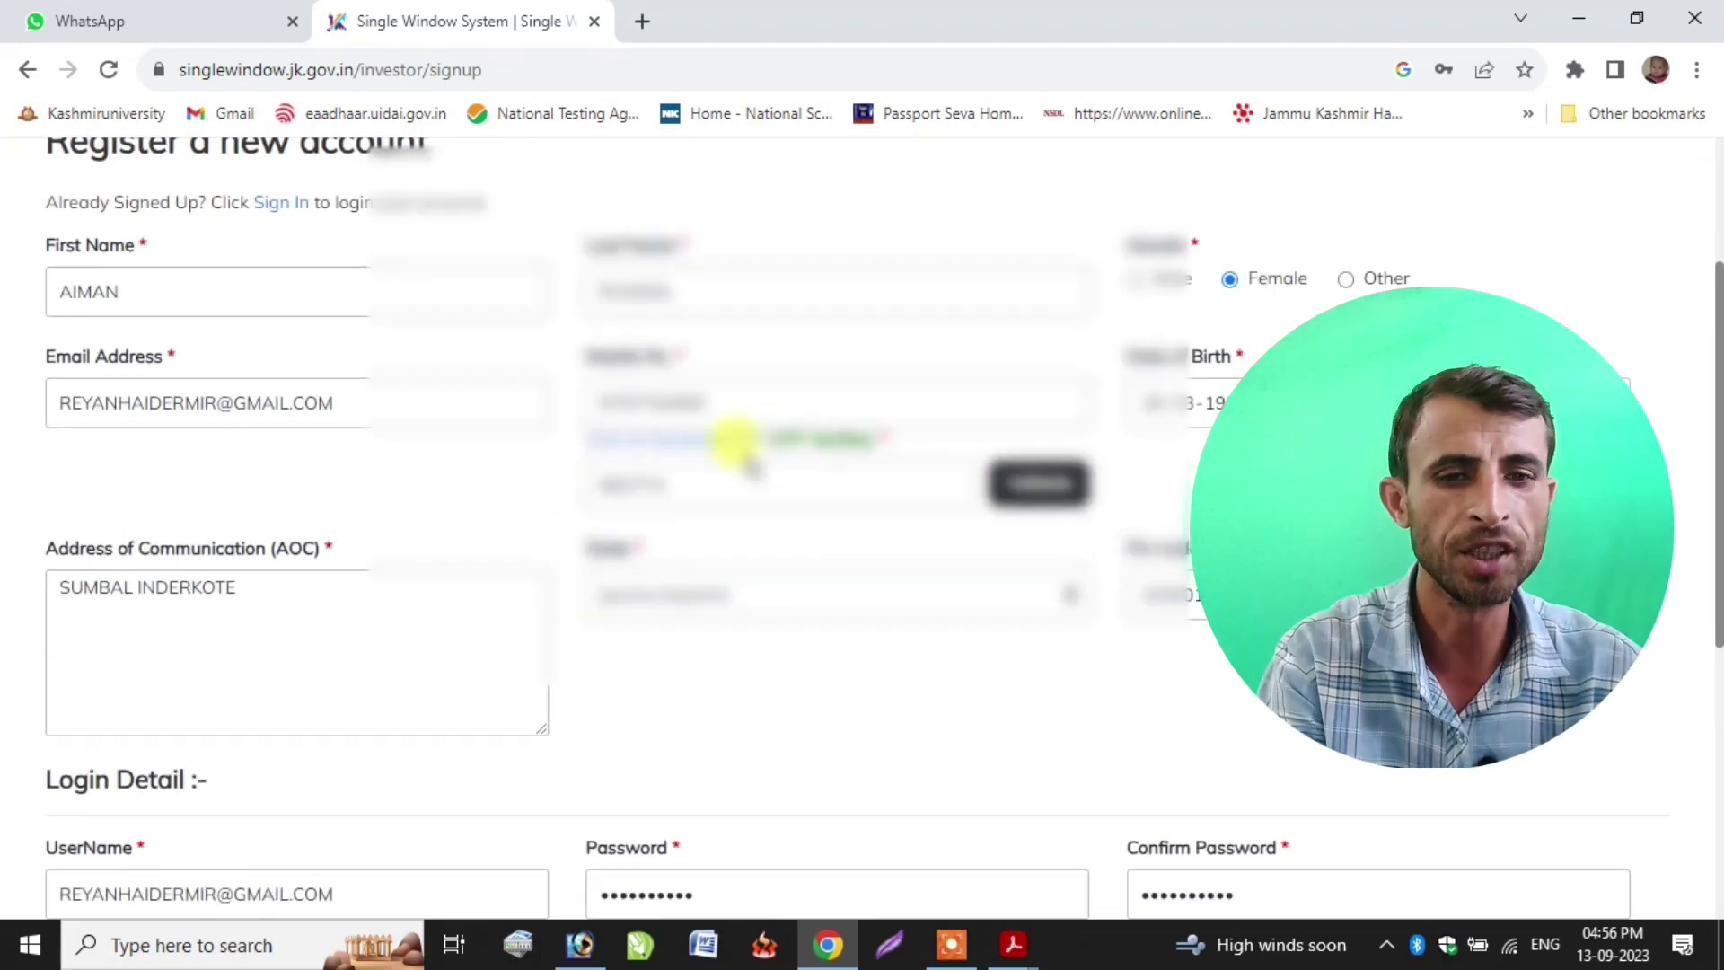
{"action": "scroll", "coordinate": [566, 565], "scroll_direction": "down", "scroll_amount": 6}
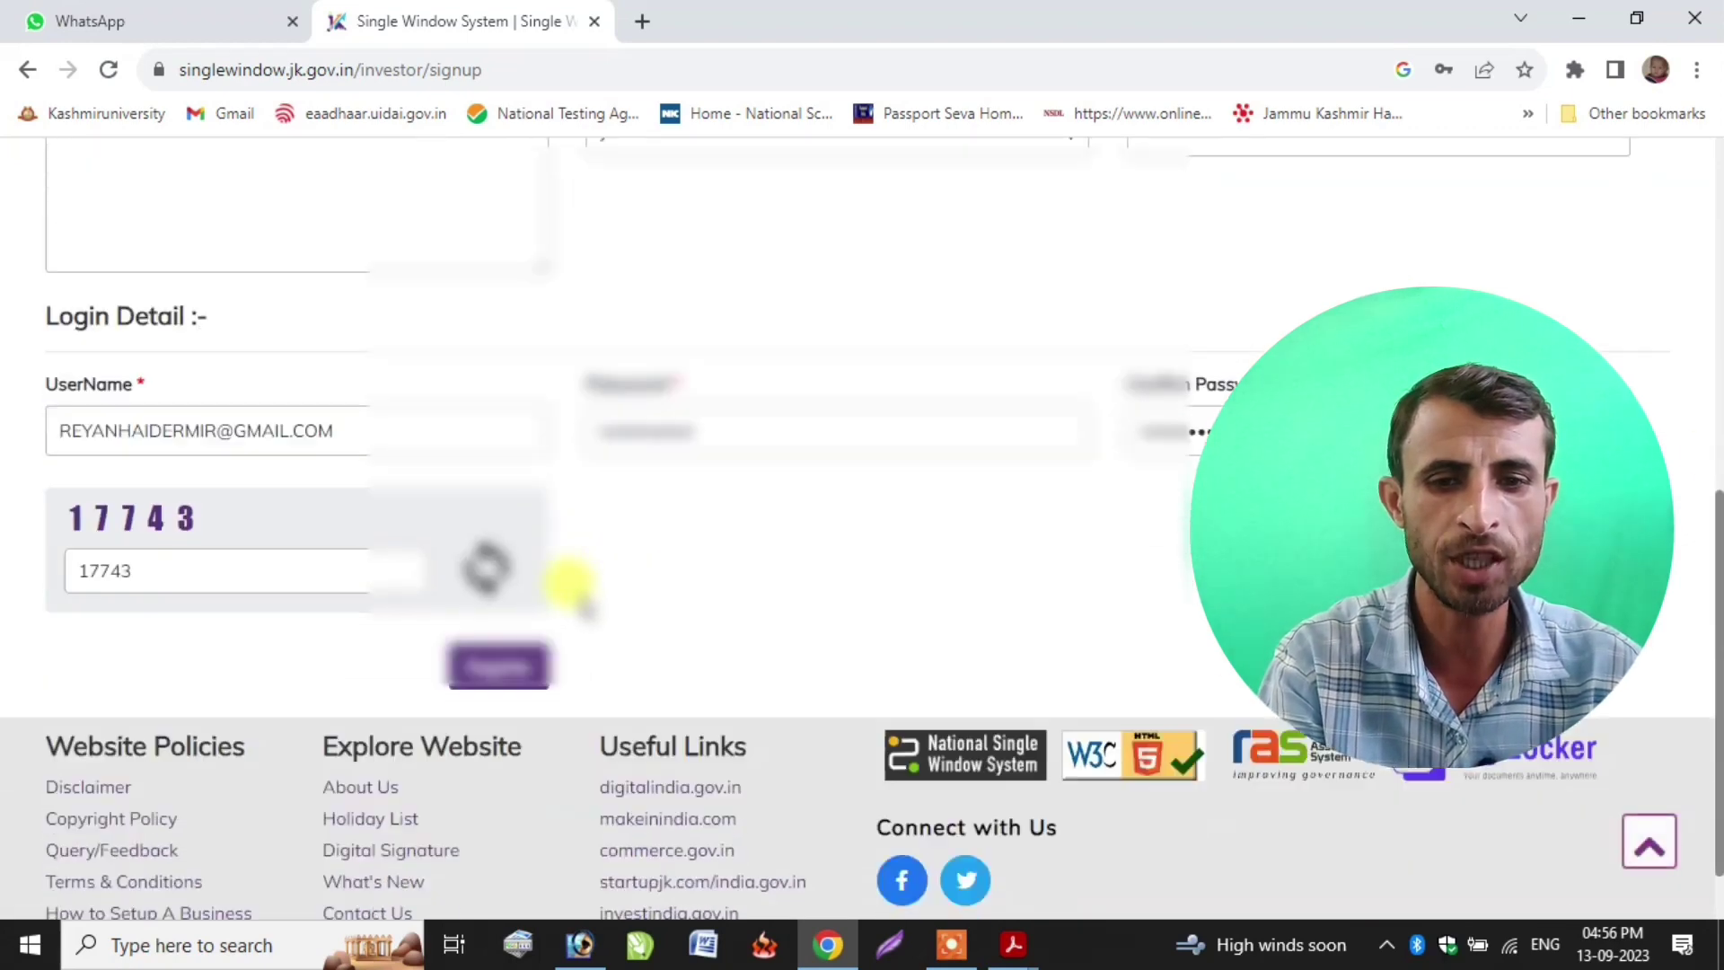
Step: Submit the registration and pick a file for the profile picture
{"action": "left_click", "coordinate": [501, 589]}
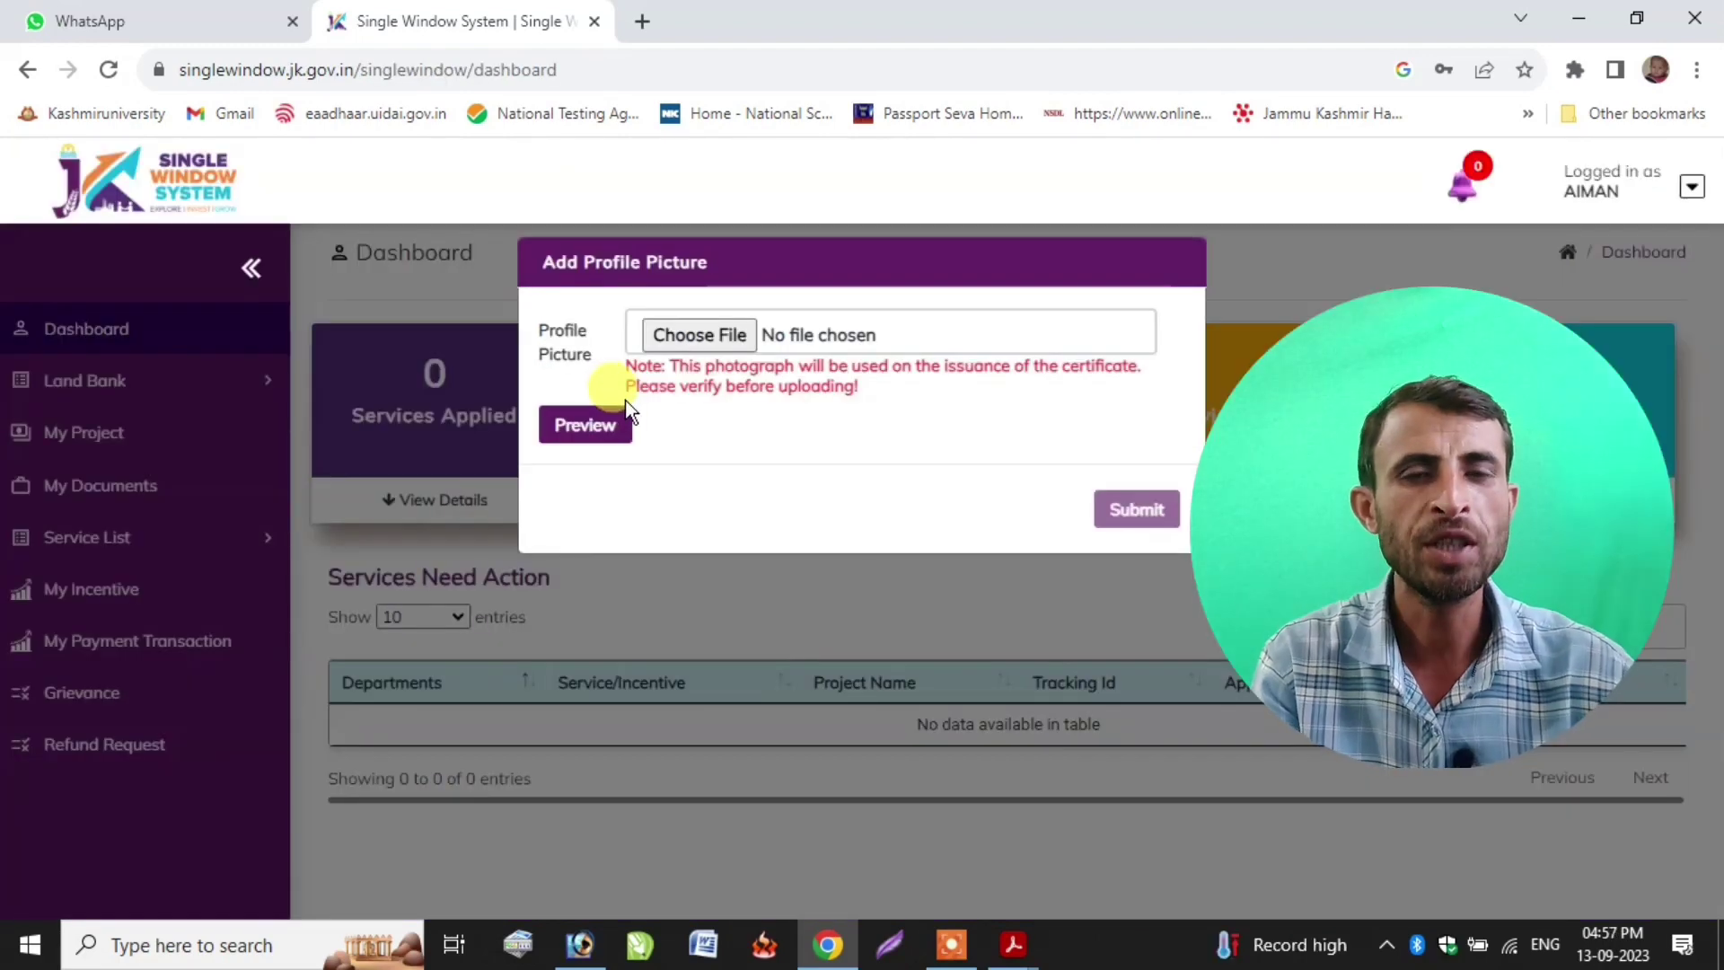
{"action": "left_click", "coordinate": [687, 338]}
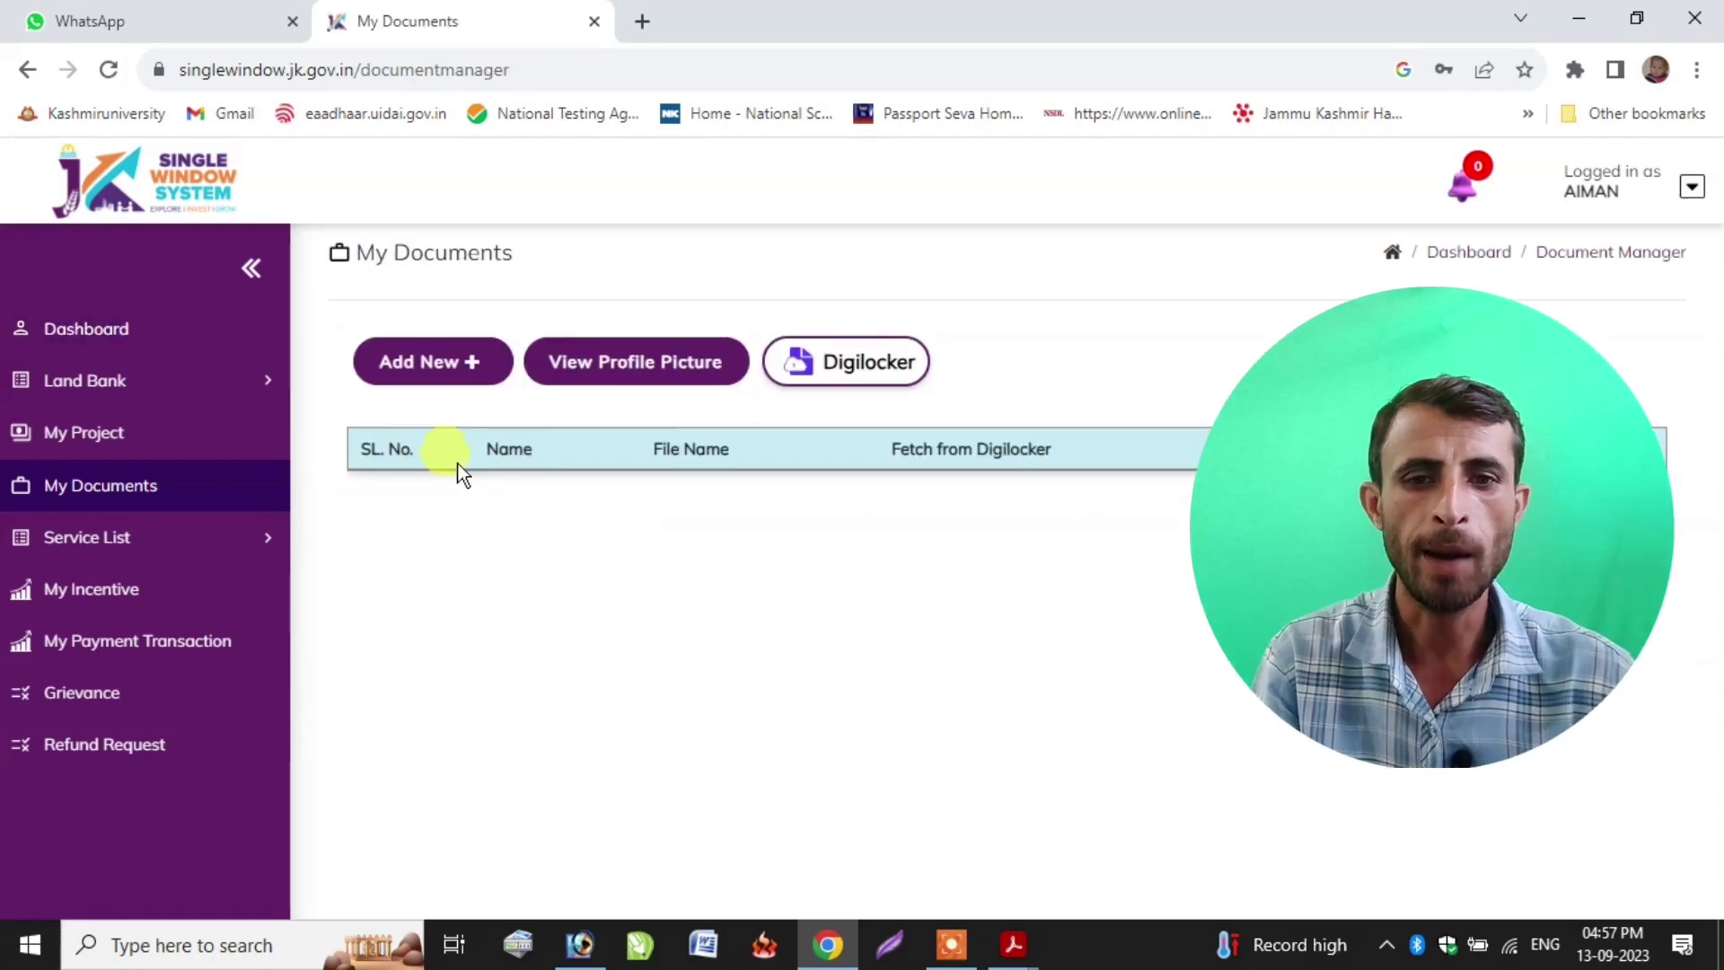
Step: Add an 'adhaar card' document with the EAadhaar scan file attached
{"action": "left_click", "coordinate": [431, 368]}
{"action": "left_click", "coordinate": [678, 335]}
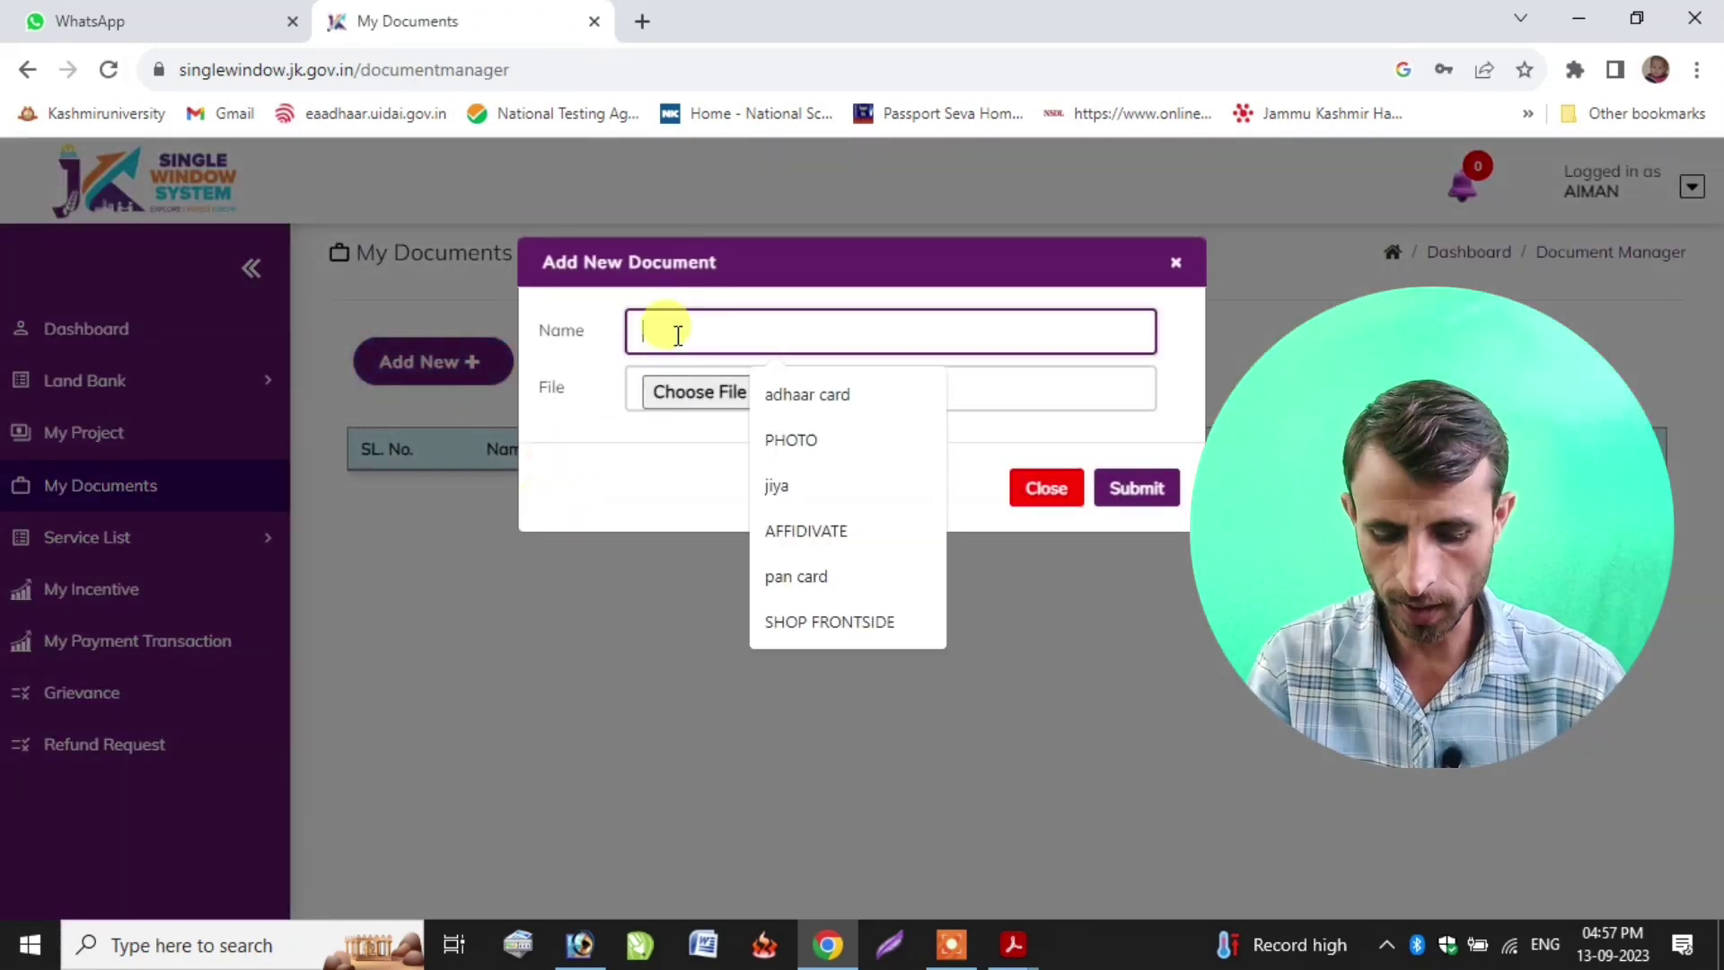
{"action": "type", "text": "adhaar card"}
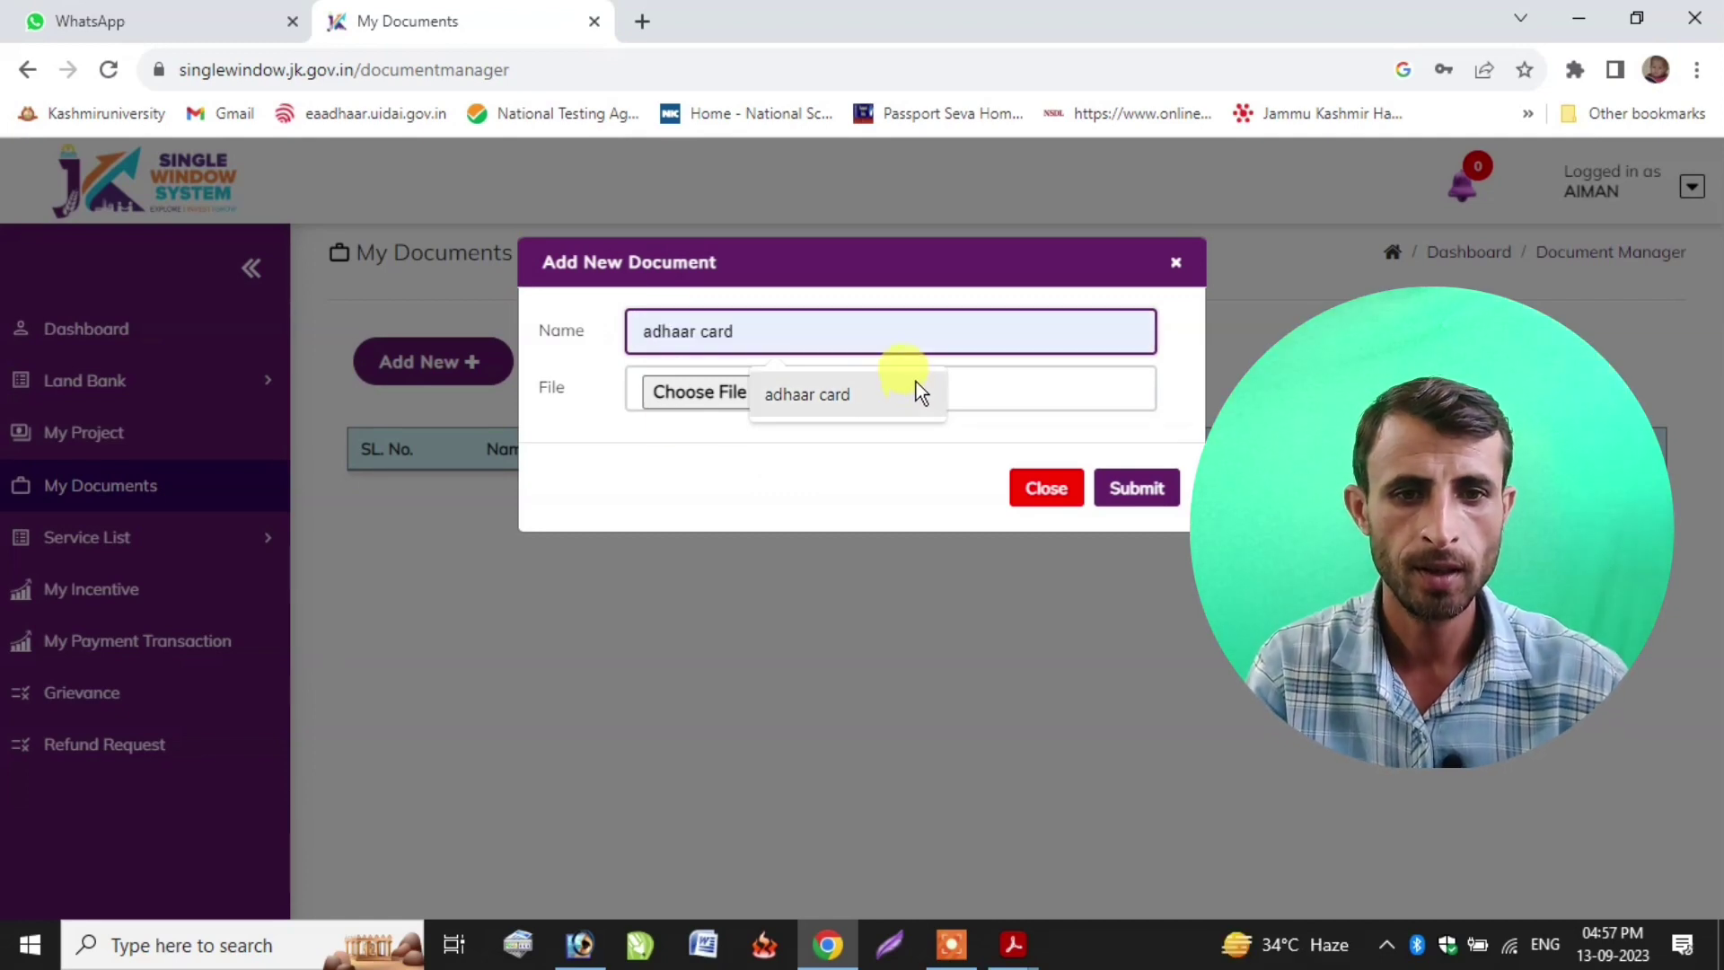
{"action": "left_click", "coordinate": [898, 392]}
{"action": "left_click", "coordinate": [821, 393]}
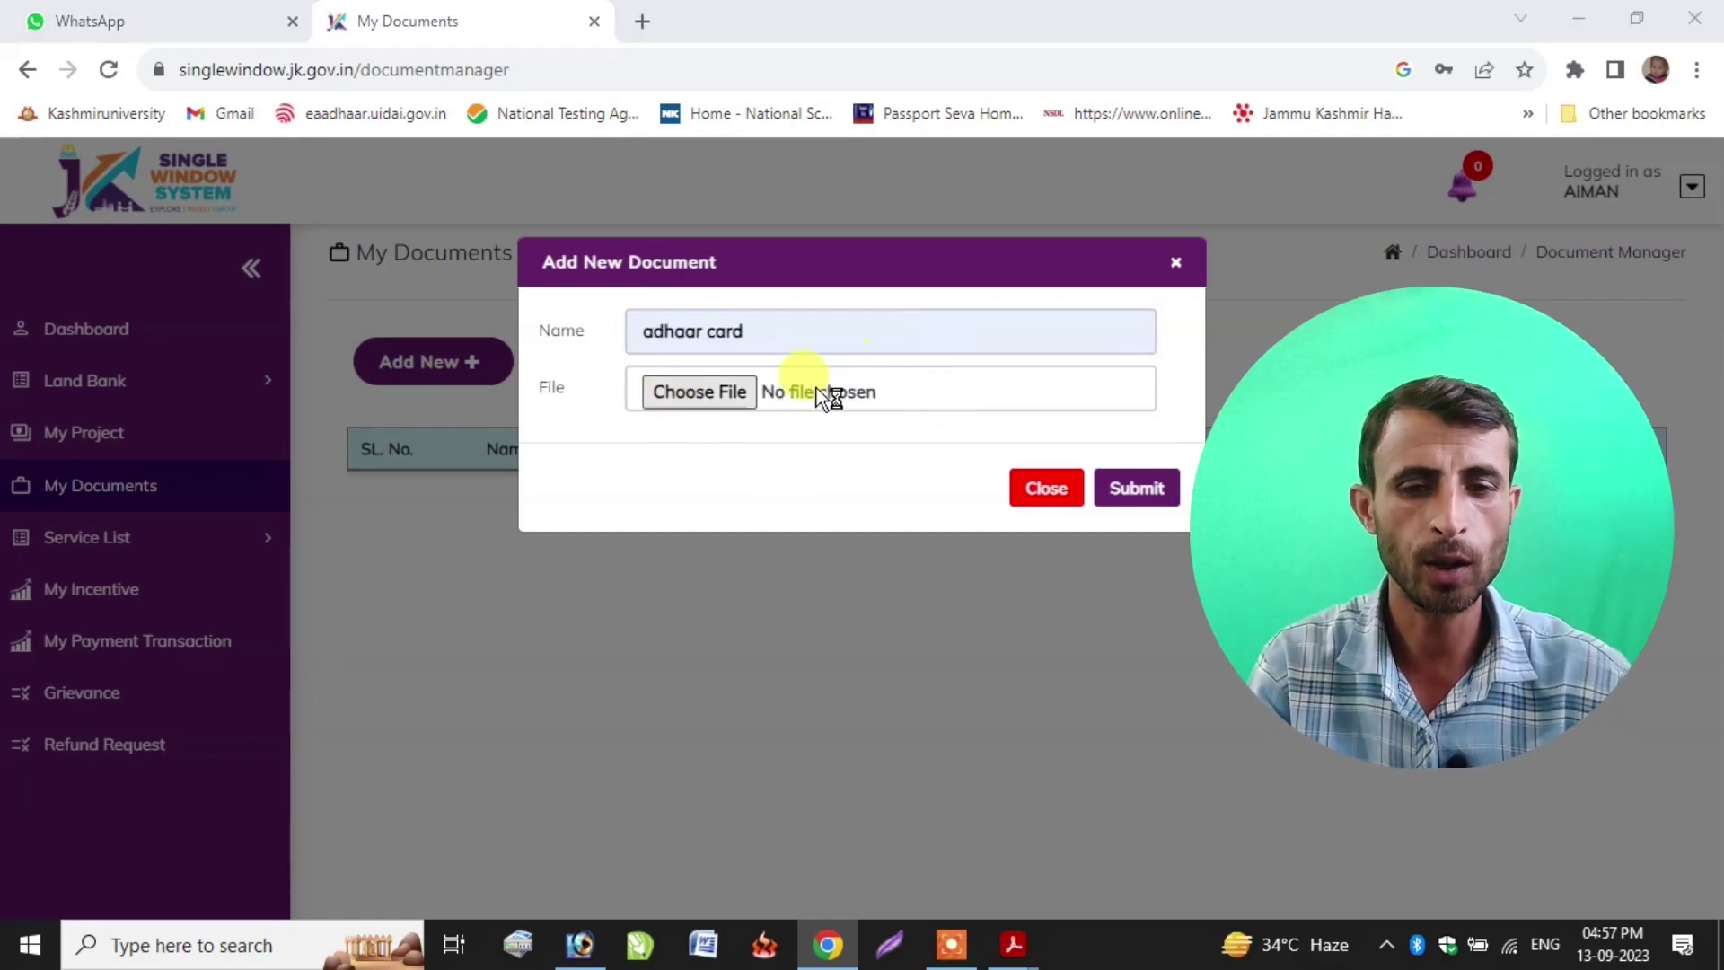
{"action": "scroll", "coordinate": [844, 370], "scroll_direction": "down", "scroll_amount": 3}
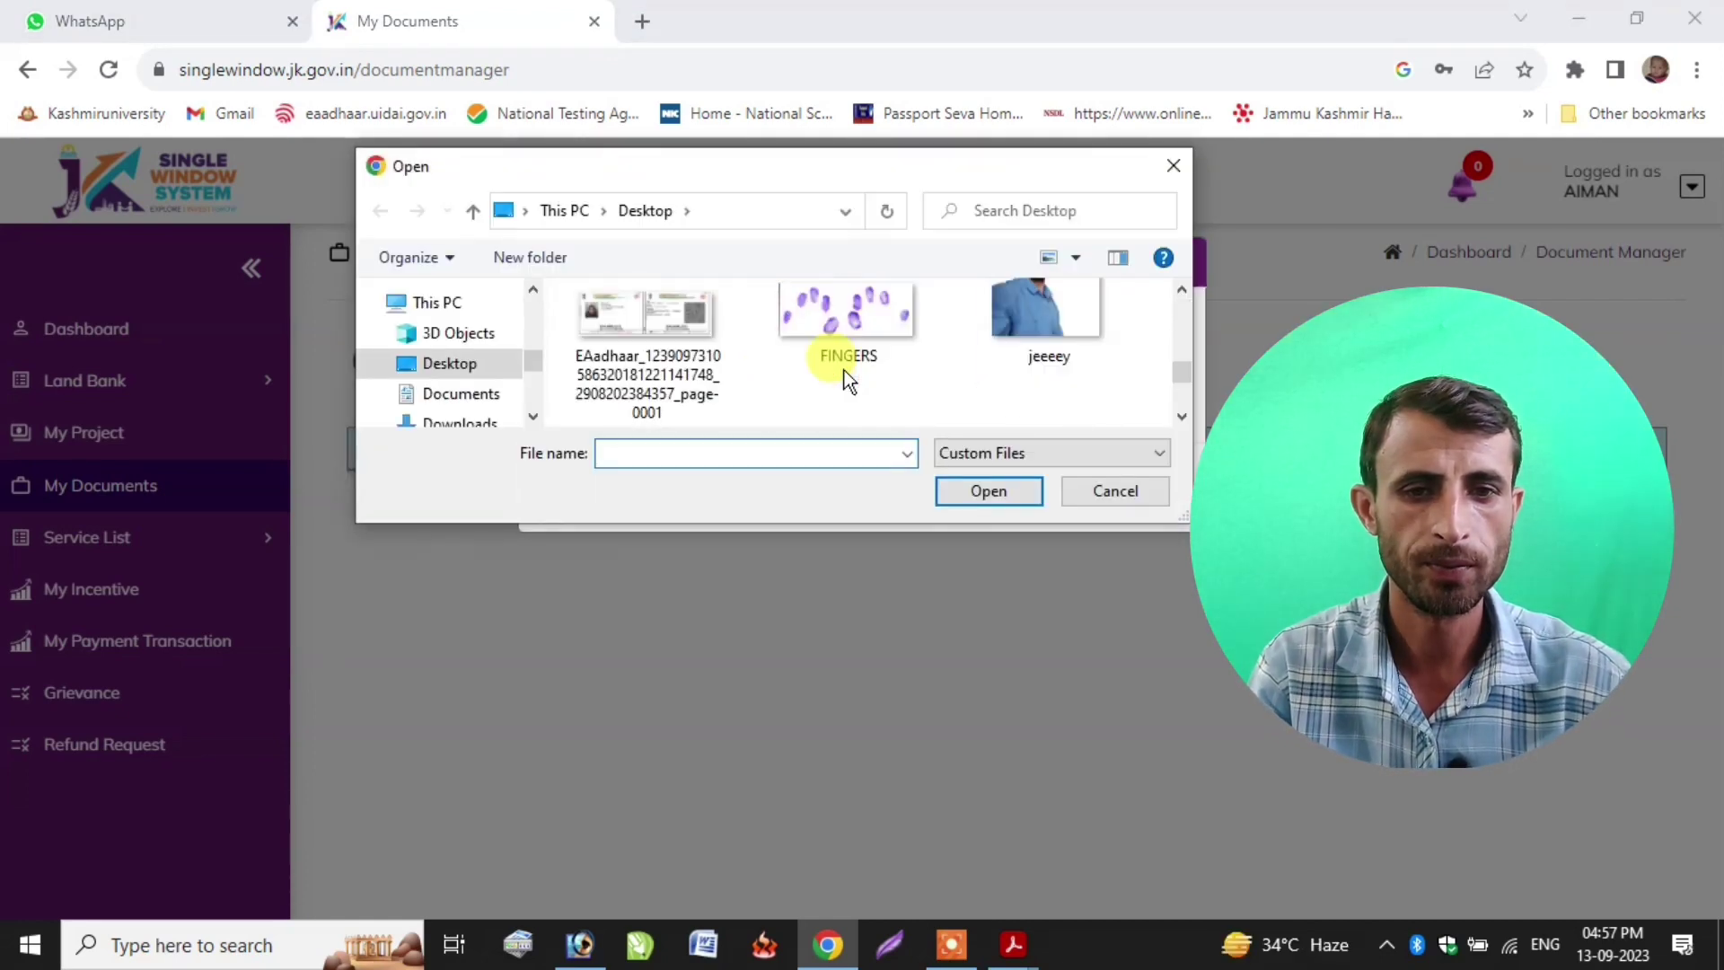
{"action": "left_click", "coordinate": [675, 342]}
{"action": "left_click", "coordinate": [979, 490]}
{"action": "left_click", "coordinate": [1135, 487]}
Step: Add a PHOTO document with the applicant's .jpg picture attached
{"action": "left_click", "coordinate": [435, 418]}
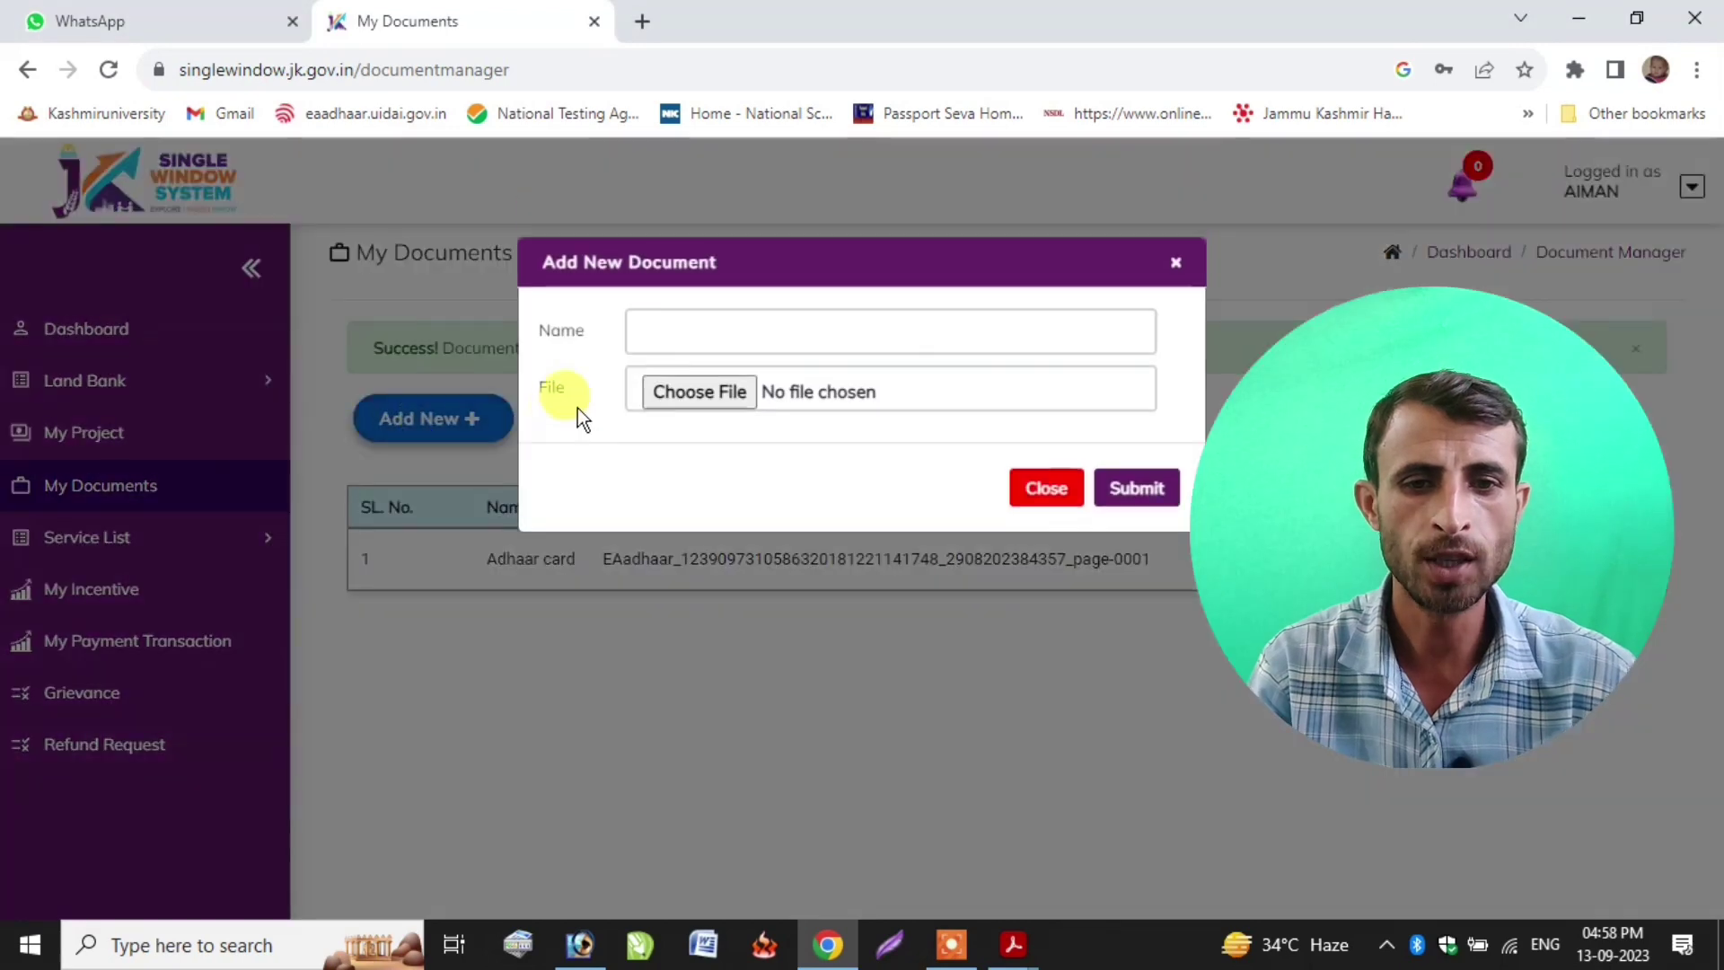
{"action": "left_click", "coordinate": [704, 331]}
{"action": "left_click", "coordinate": [785, 440]}
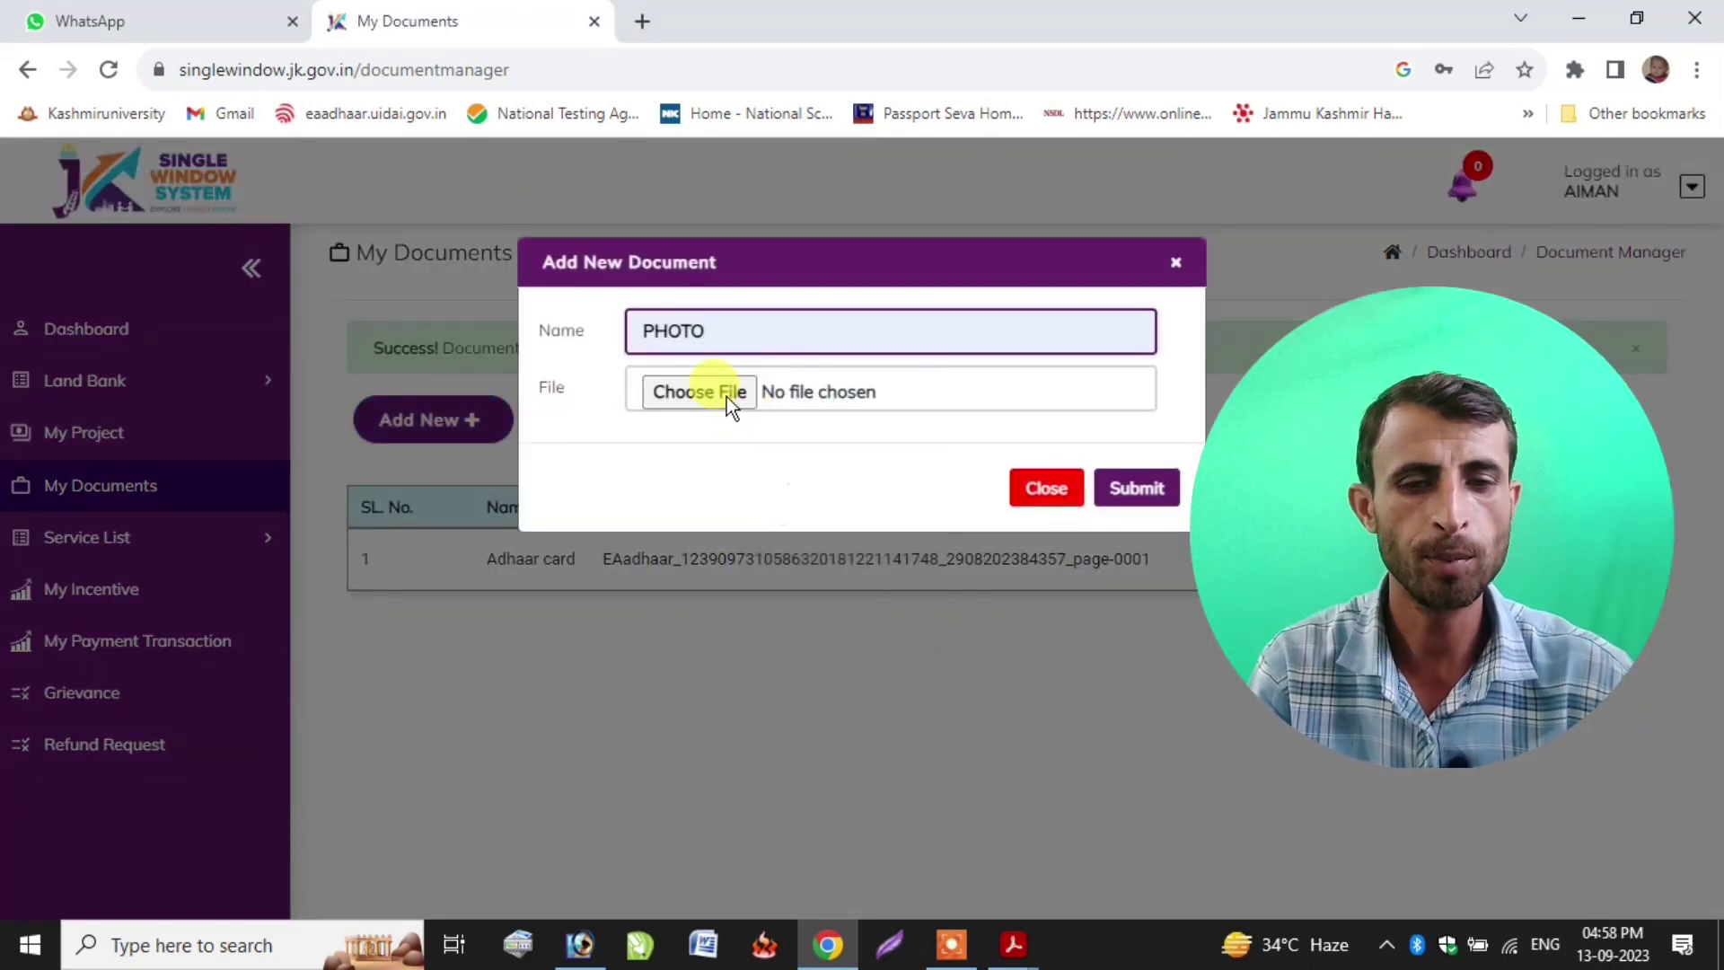
{"action": "left_click", "coordinate": [725, 393]}
{"action": "scroll", "coordinate": [925, 364], "scroll_direction": "down", "scroll_amount": 3}
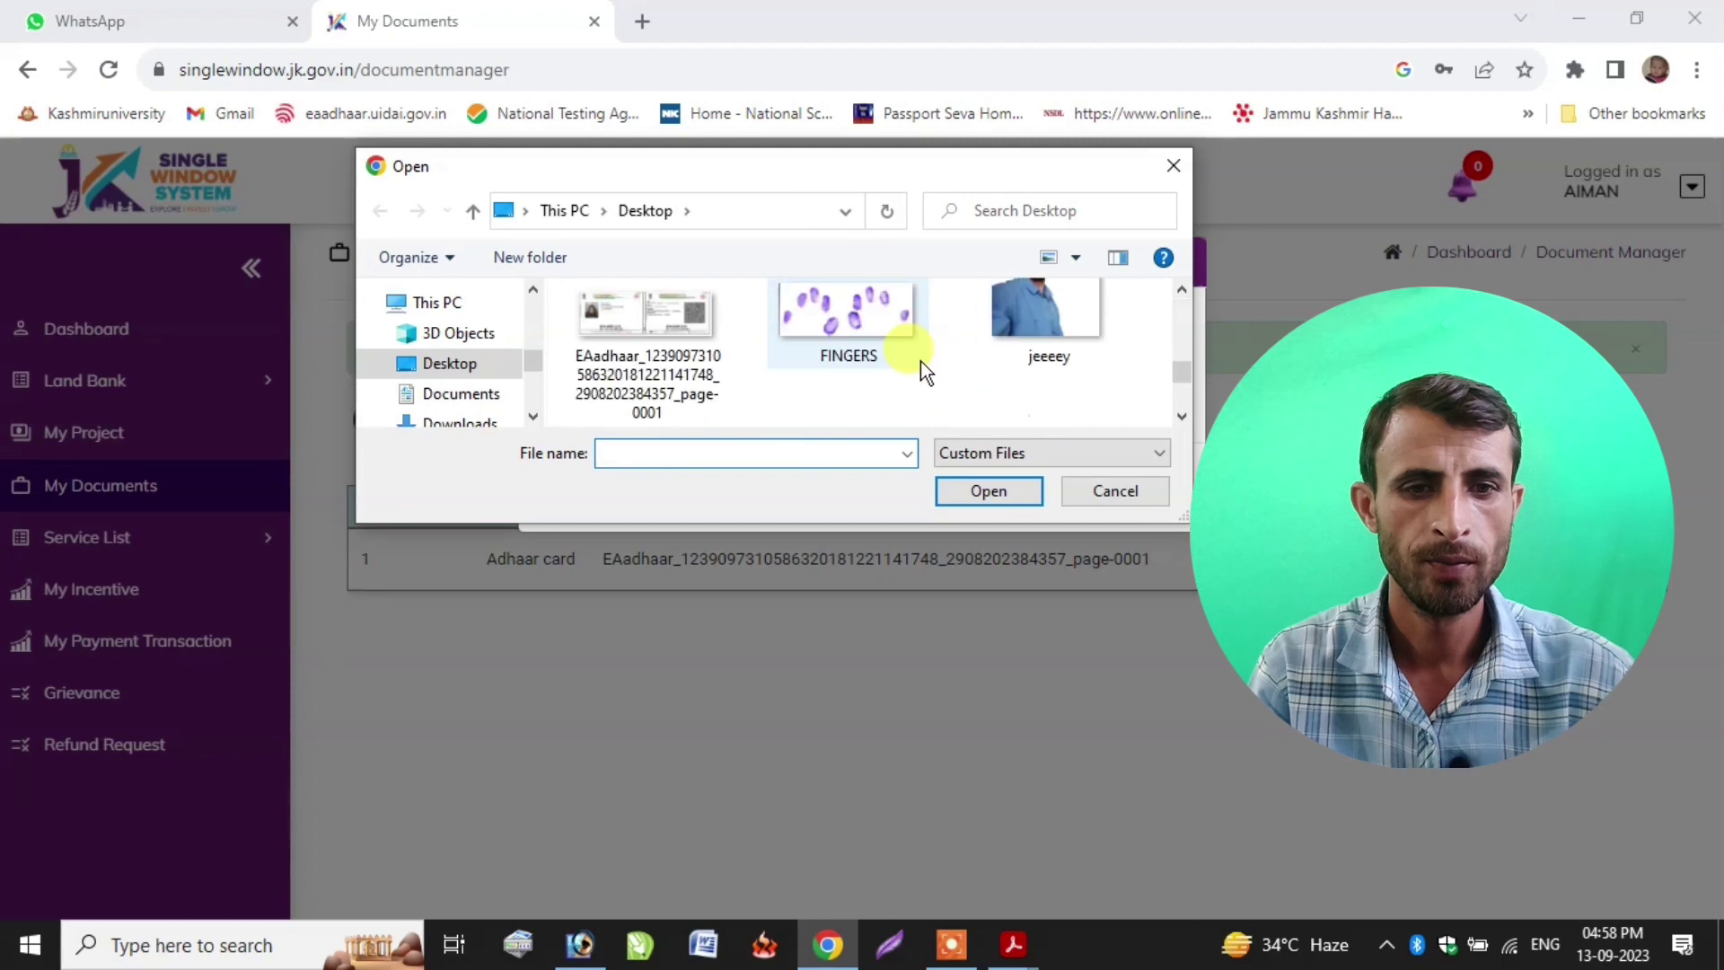
{"action": "scroll", "coordinate": [987, 360], "scroll_direction": "down", "scroll_amount": 3}
{"action": "left_click", "coordinate": [1044, 351]}
{"action": "left_click", "coordinate": [961, 491]}
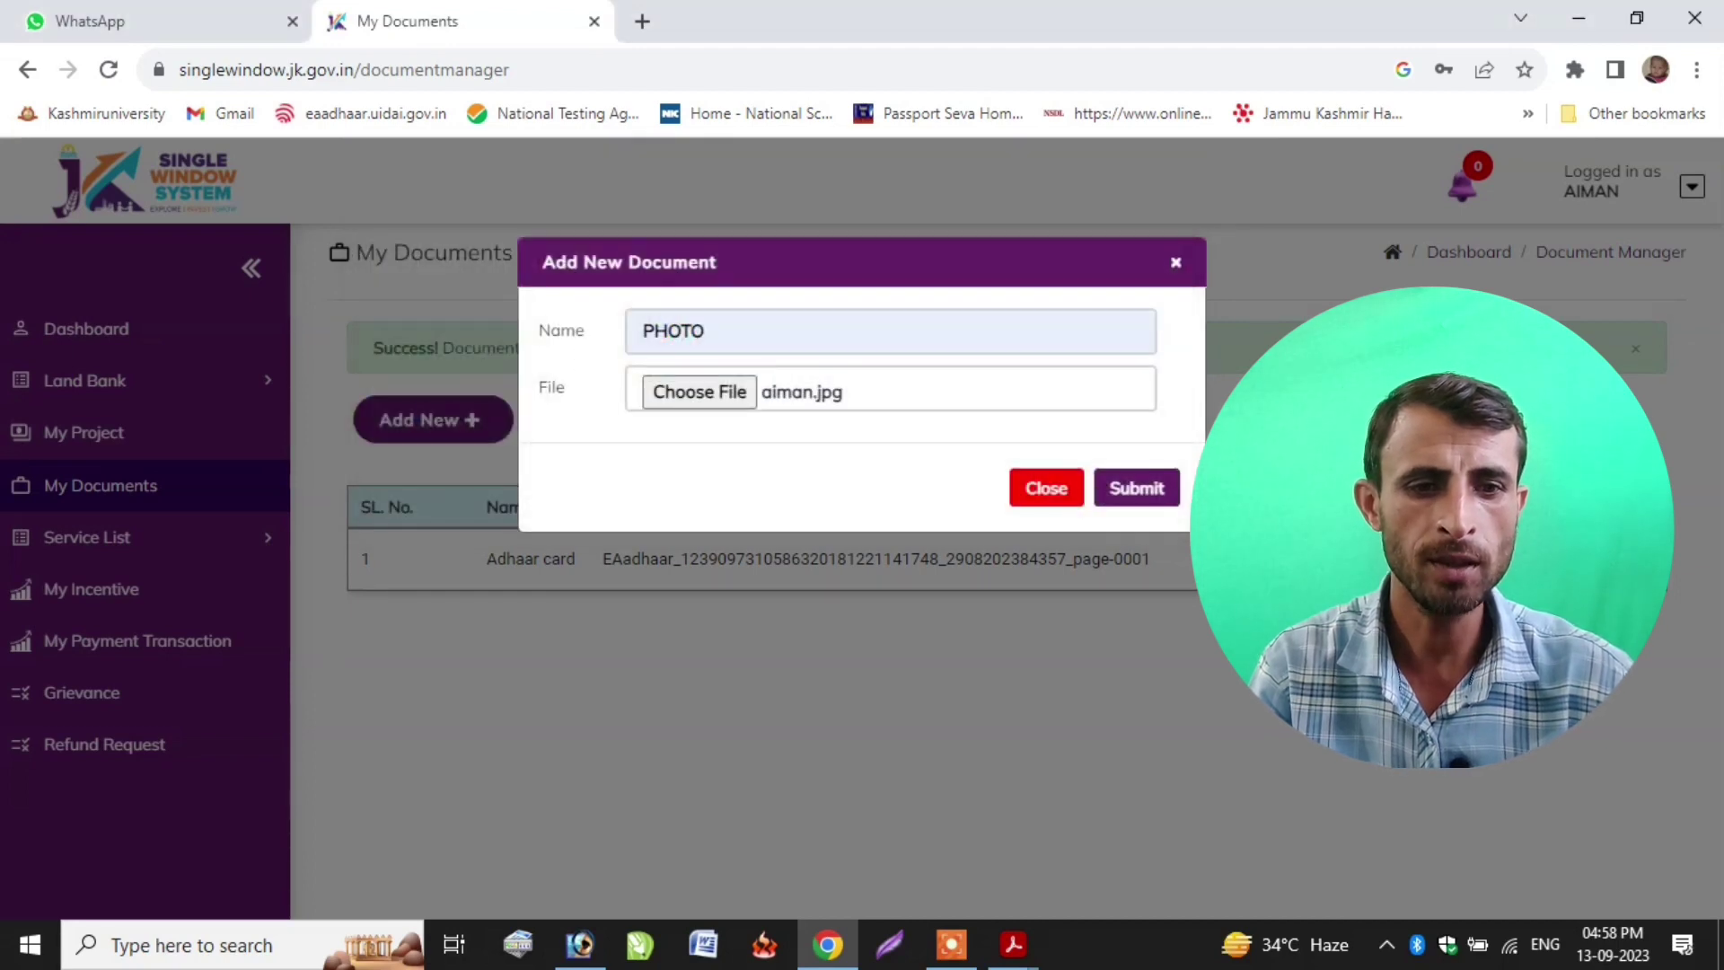
{"action": "left_click", "coordinate": [1136, 488]}
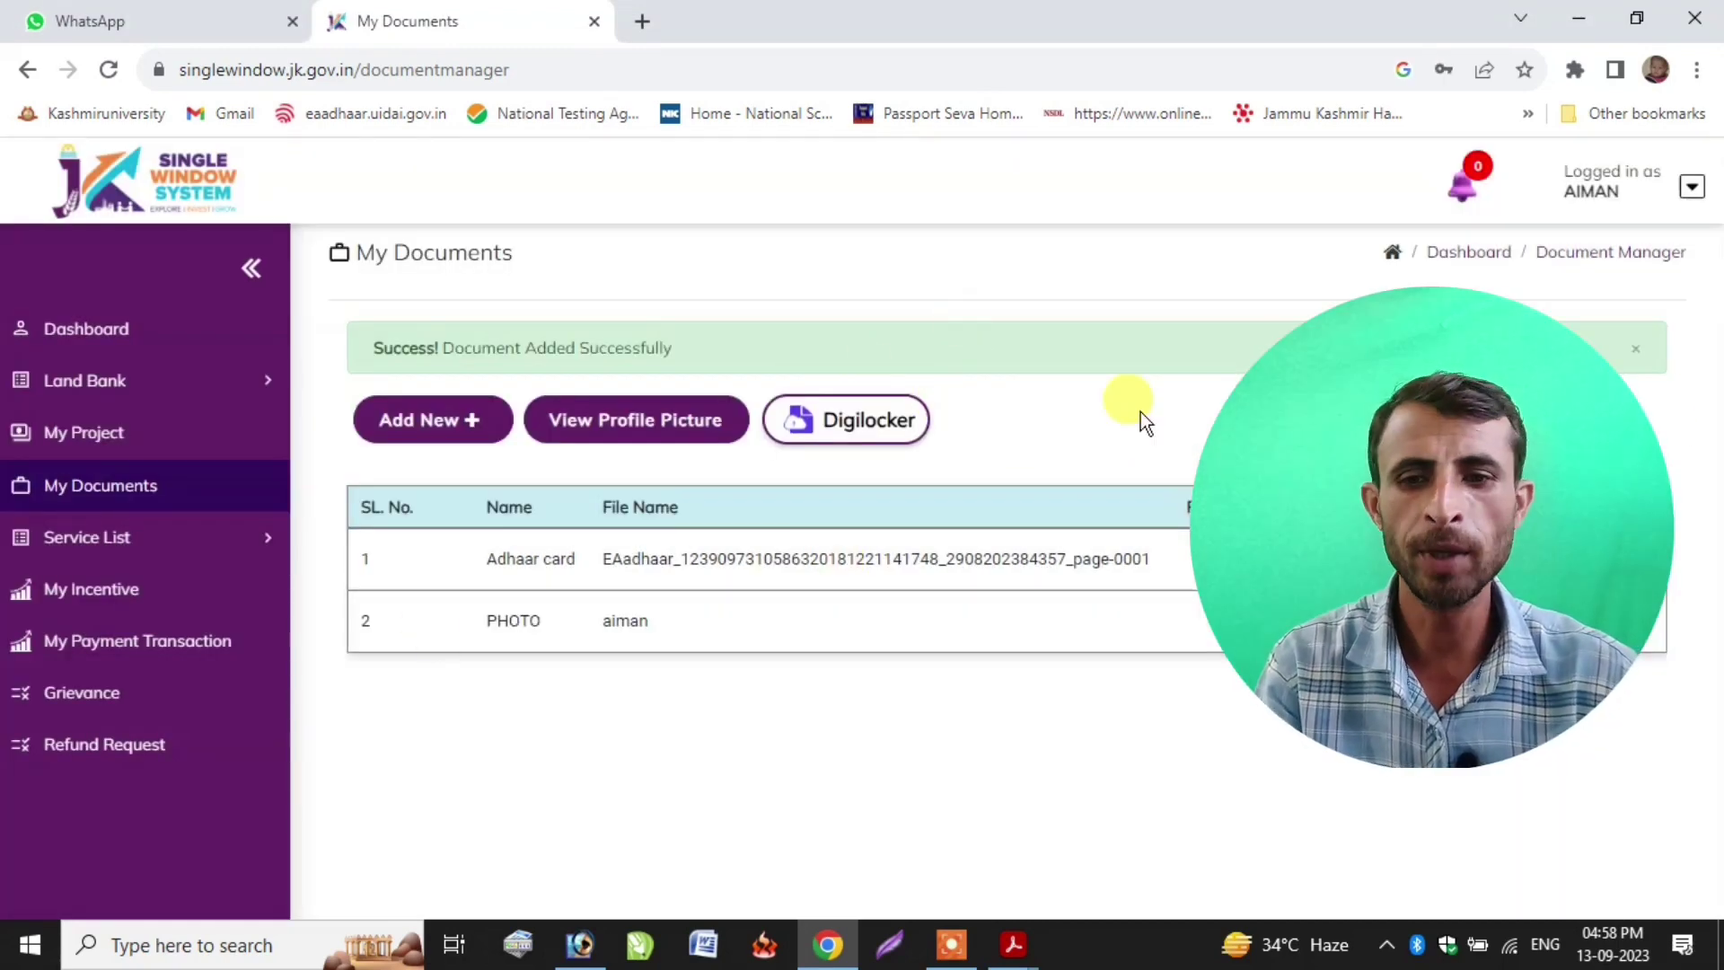
Step: Filter Citizen Centric Services by 'arti' and apply for the Artisan Registration Card
{"action": "left_click", "coordinate": [185, 535]}
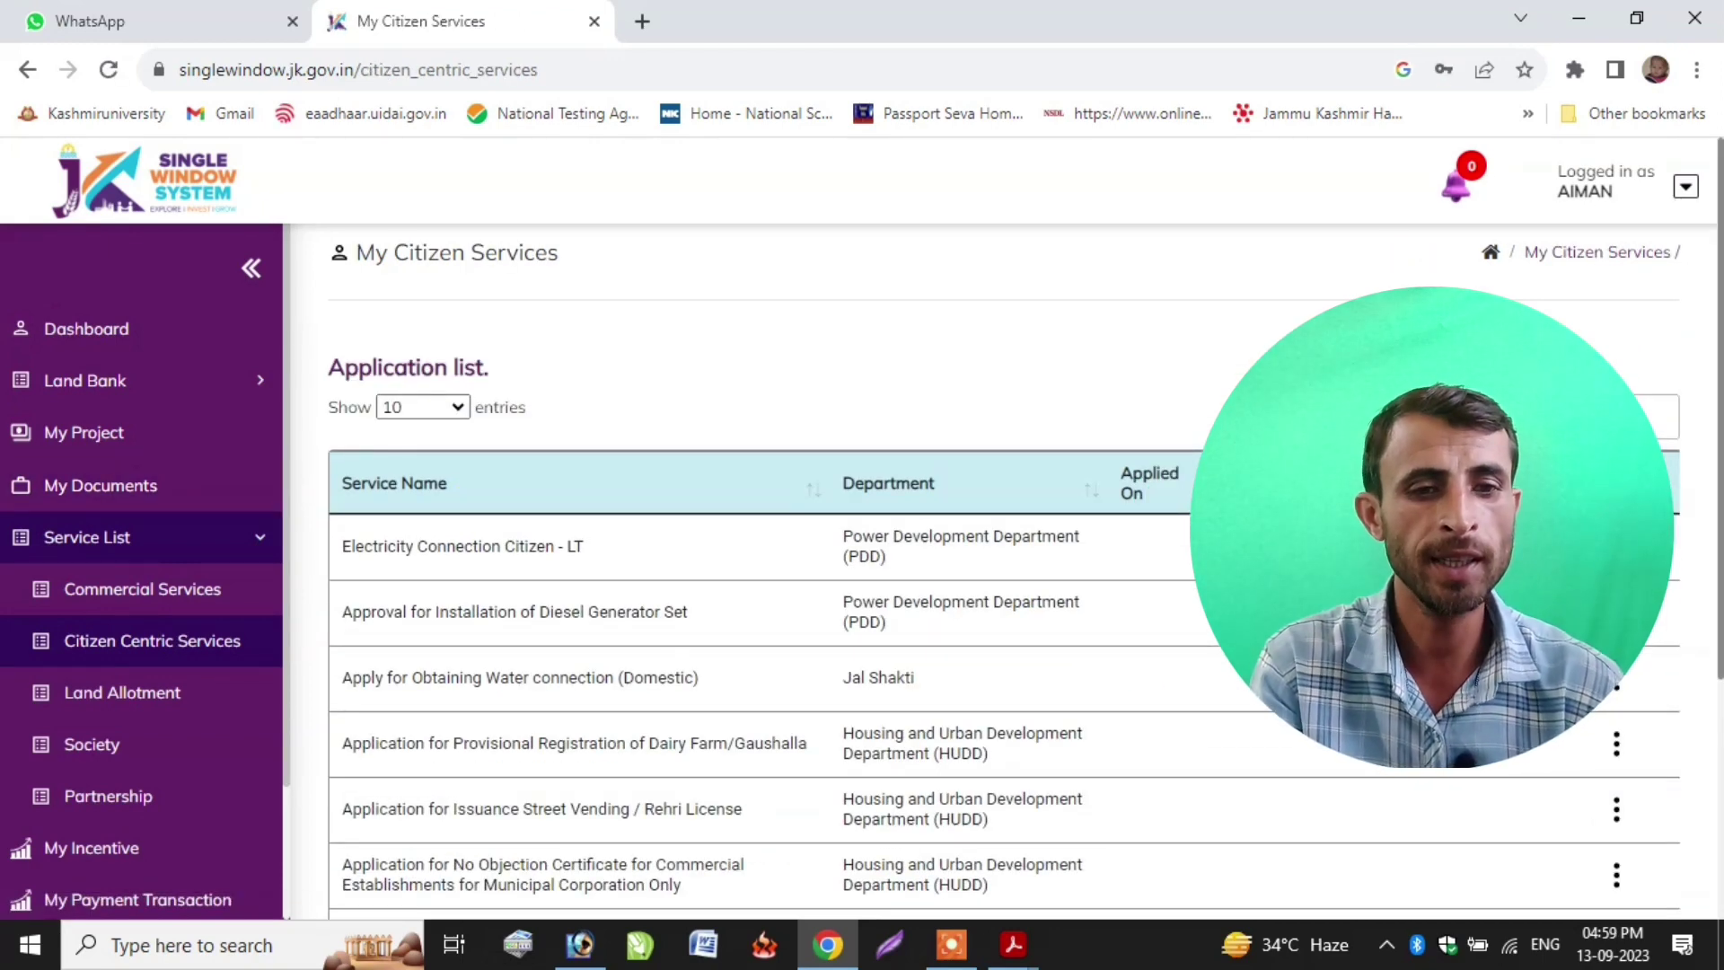
{"action": "type", "text": "Dep"}
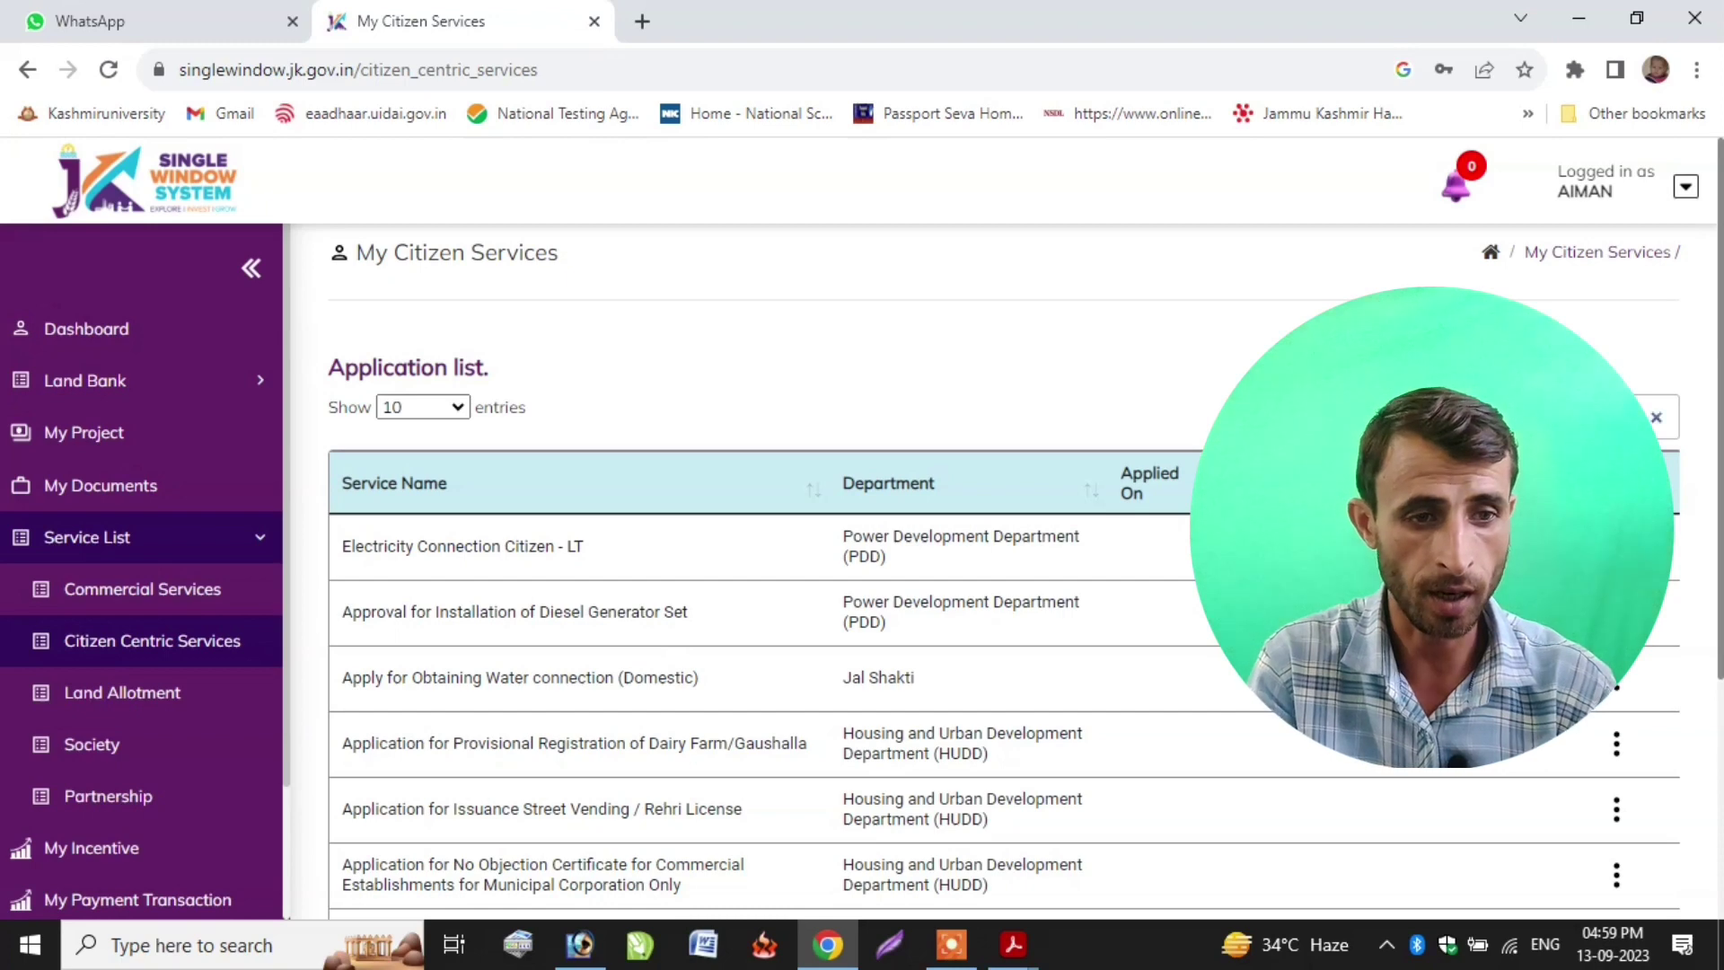
{"action": "key", "text": "BackSpace"}
{"action": "key", "text": "BackSpace"}
{"action": "key", "text": "BackSpace"}
{"action": "type", "text": "arti"}
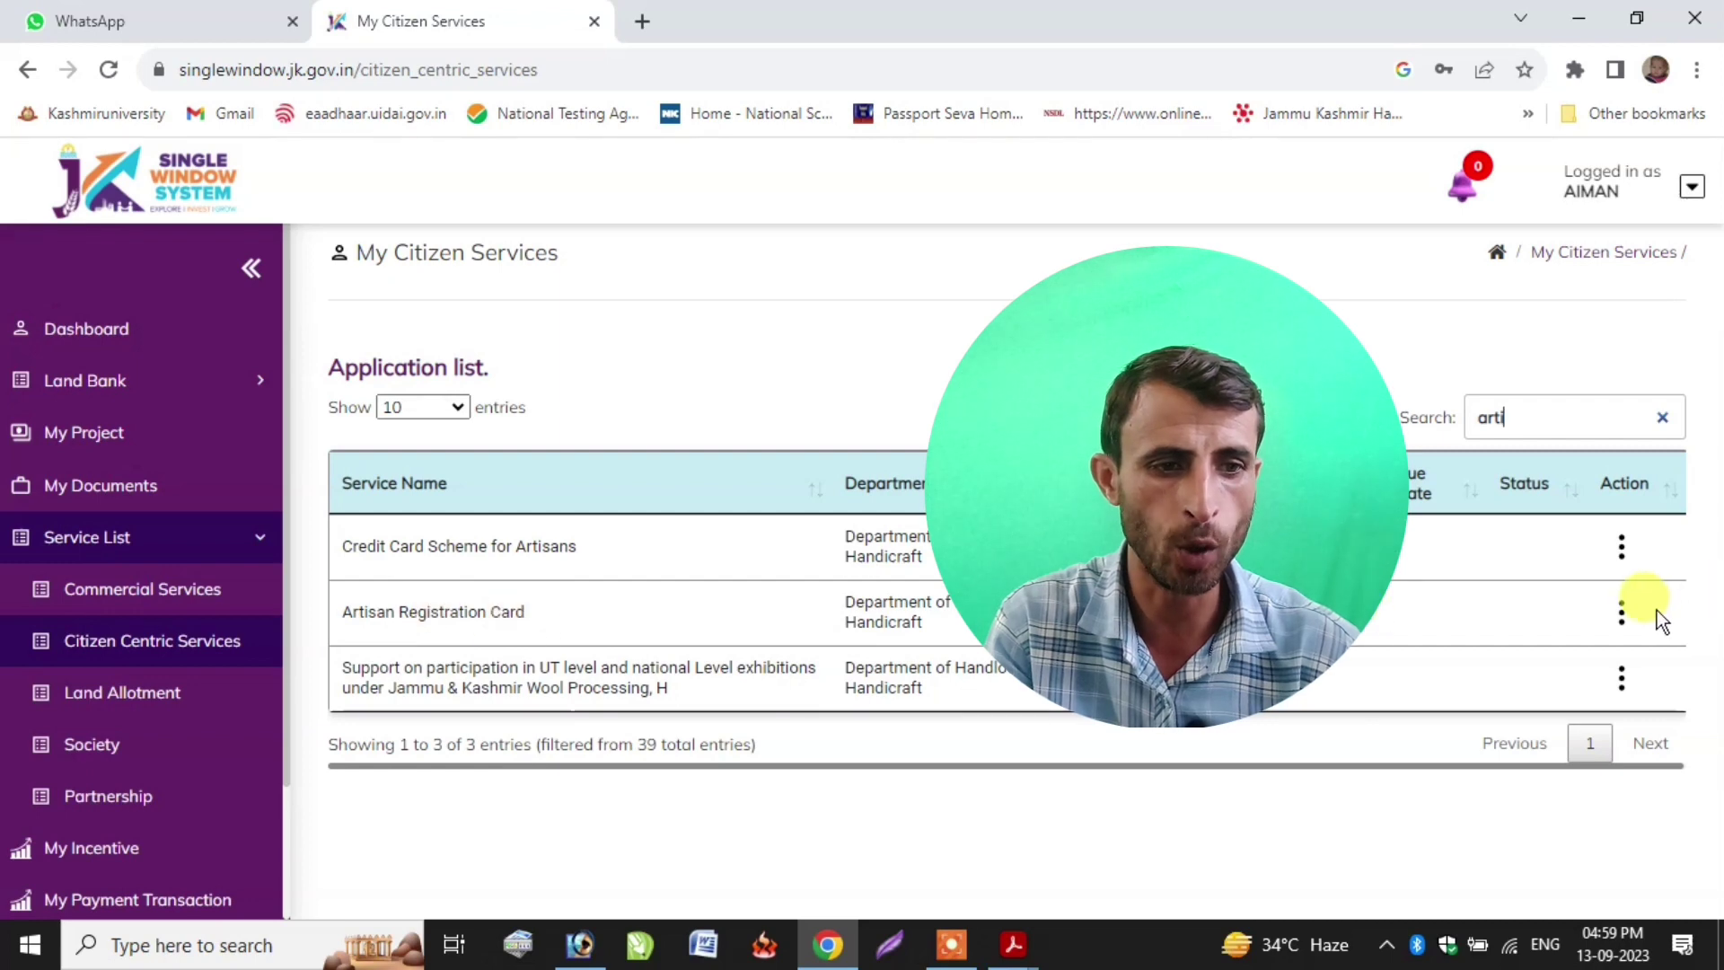
{"action": "left_click", "coordinate": [1623, 616]}
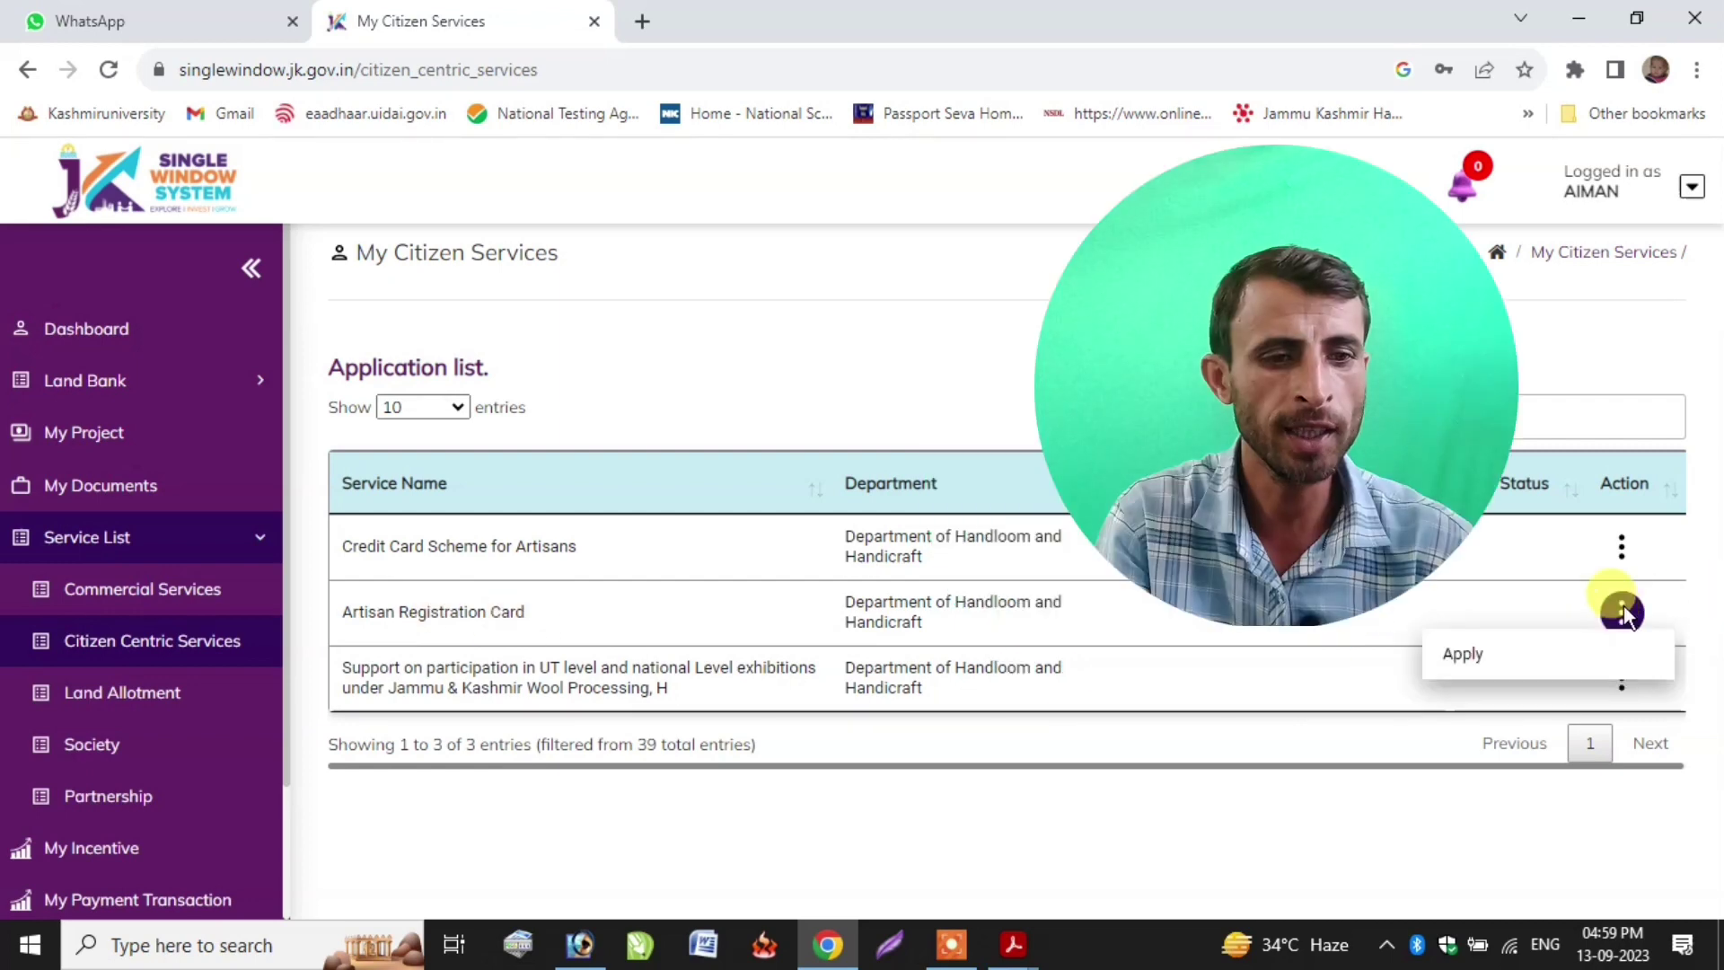
{"action": "left_click", "coordinate": [1501, 650]}
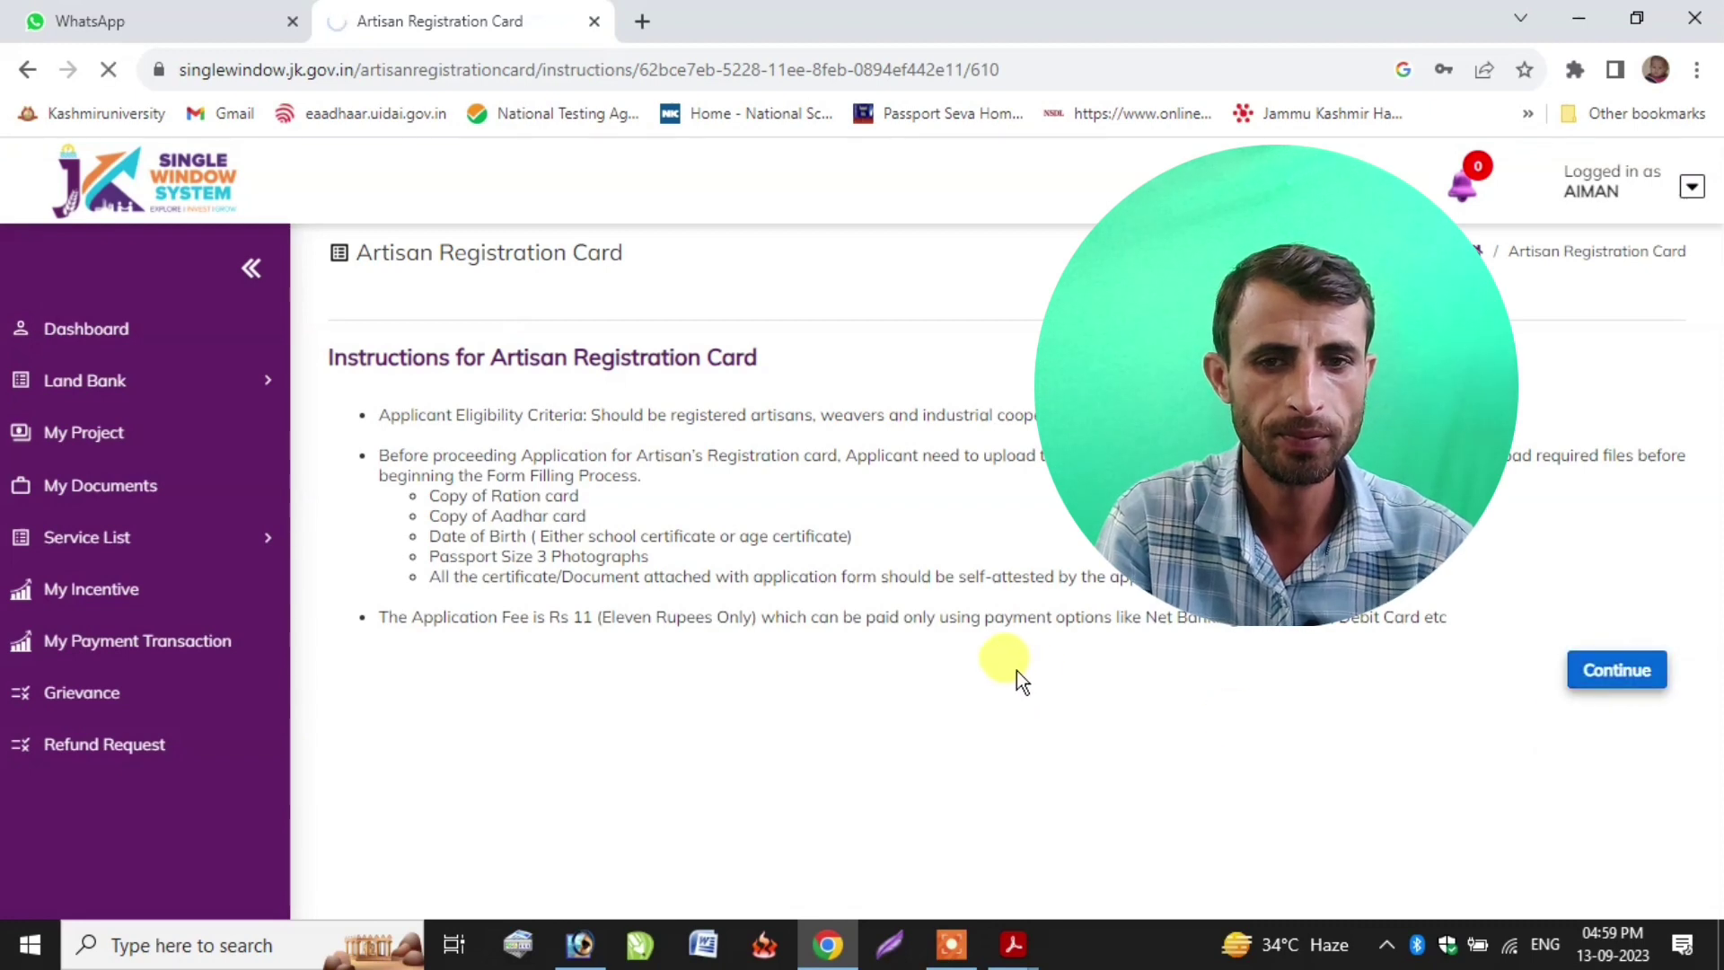
Step: Enter the applicant's name, contact number and Panchayat/Mohalla name
{"action": "scroll", "coordinate": [975, 646], "scroll_direction": "down", "scroll_amount": 3}
{"action": "scroll", "coordinate": [1010, 606], "scroll_direction": "up", "scroll_amount": 3}
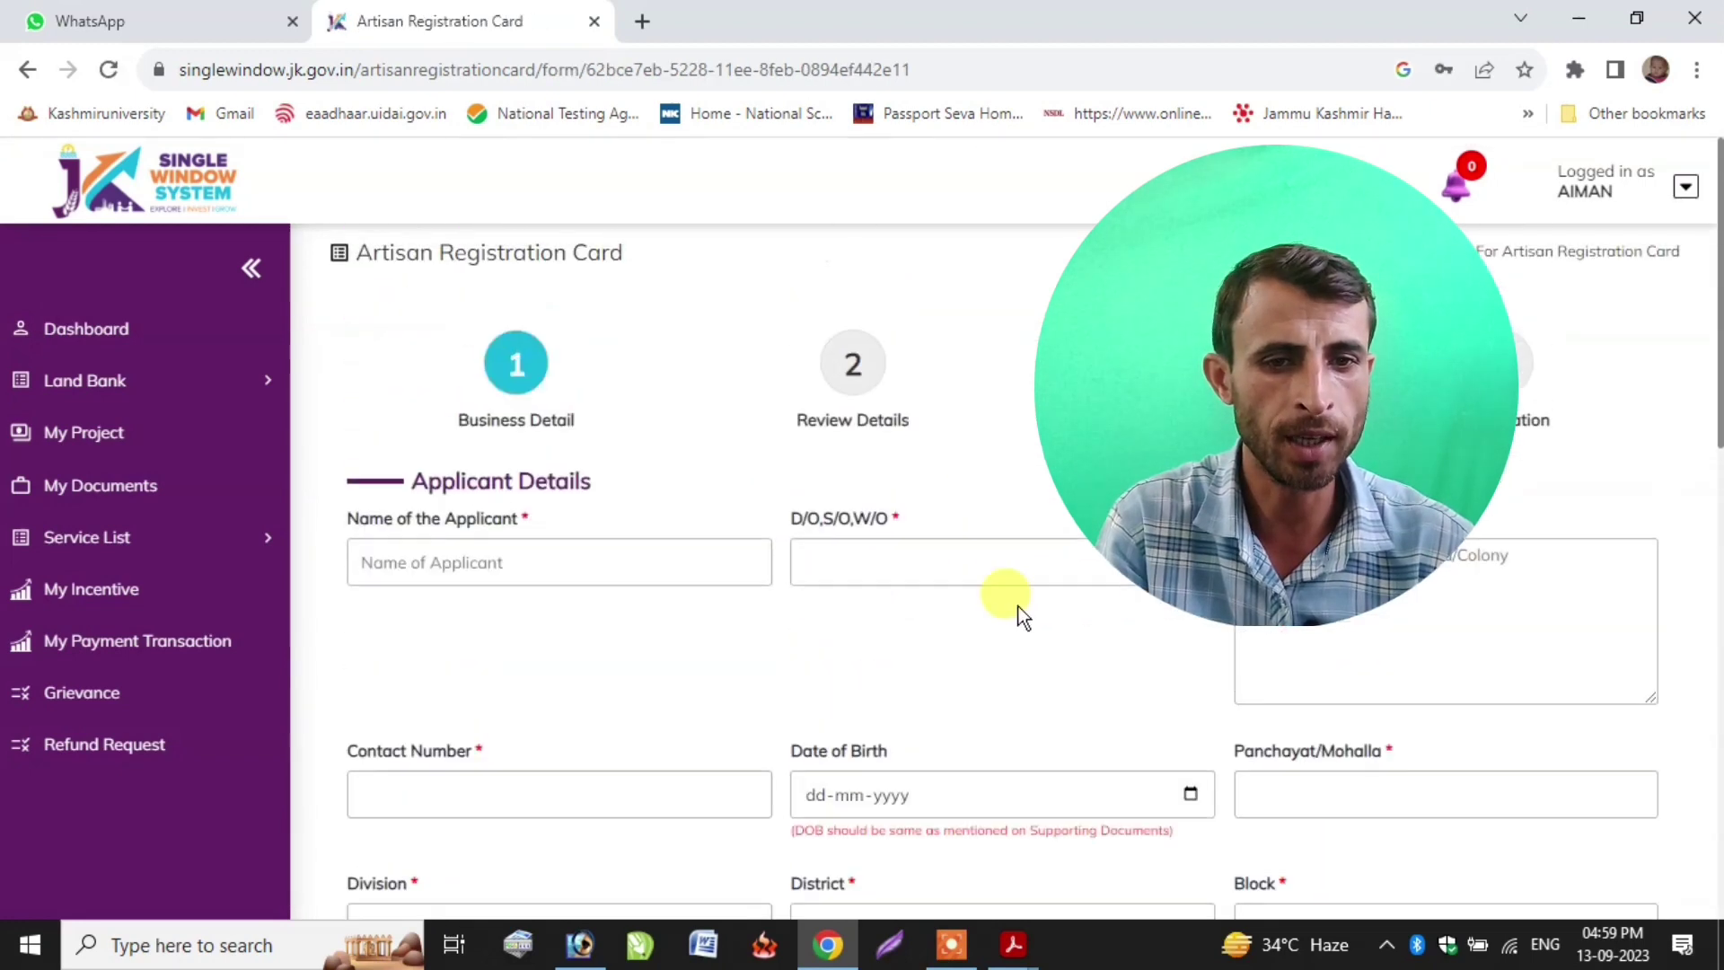
{"action": "scroll", "coordinate": [1020, 608], "scroll_direction": "down", "scroll_amount": 5}
{"action": "scroll", "coordinate": [809, 608], "scroll_direction": "up", "scroll_amount": 3}
{"action": "left_click", "coordinate": [429, 438]}
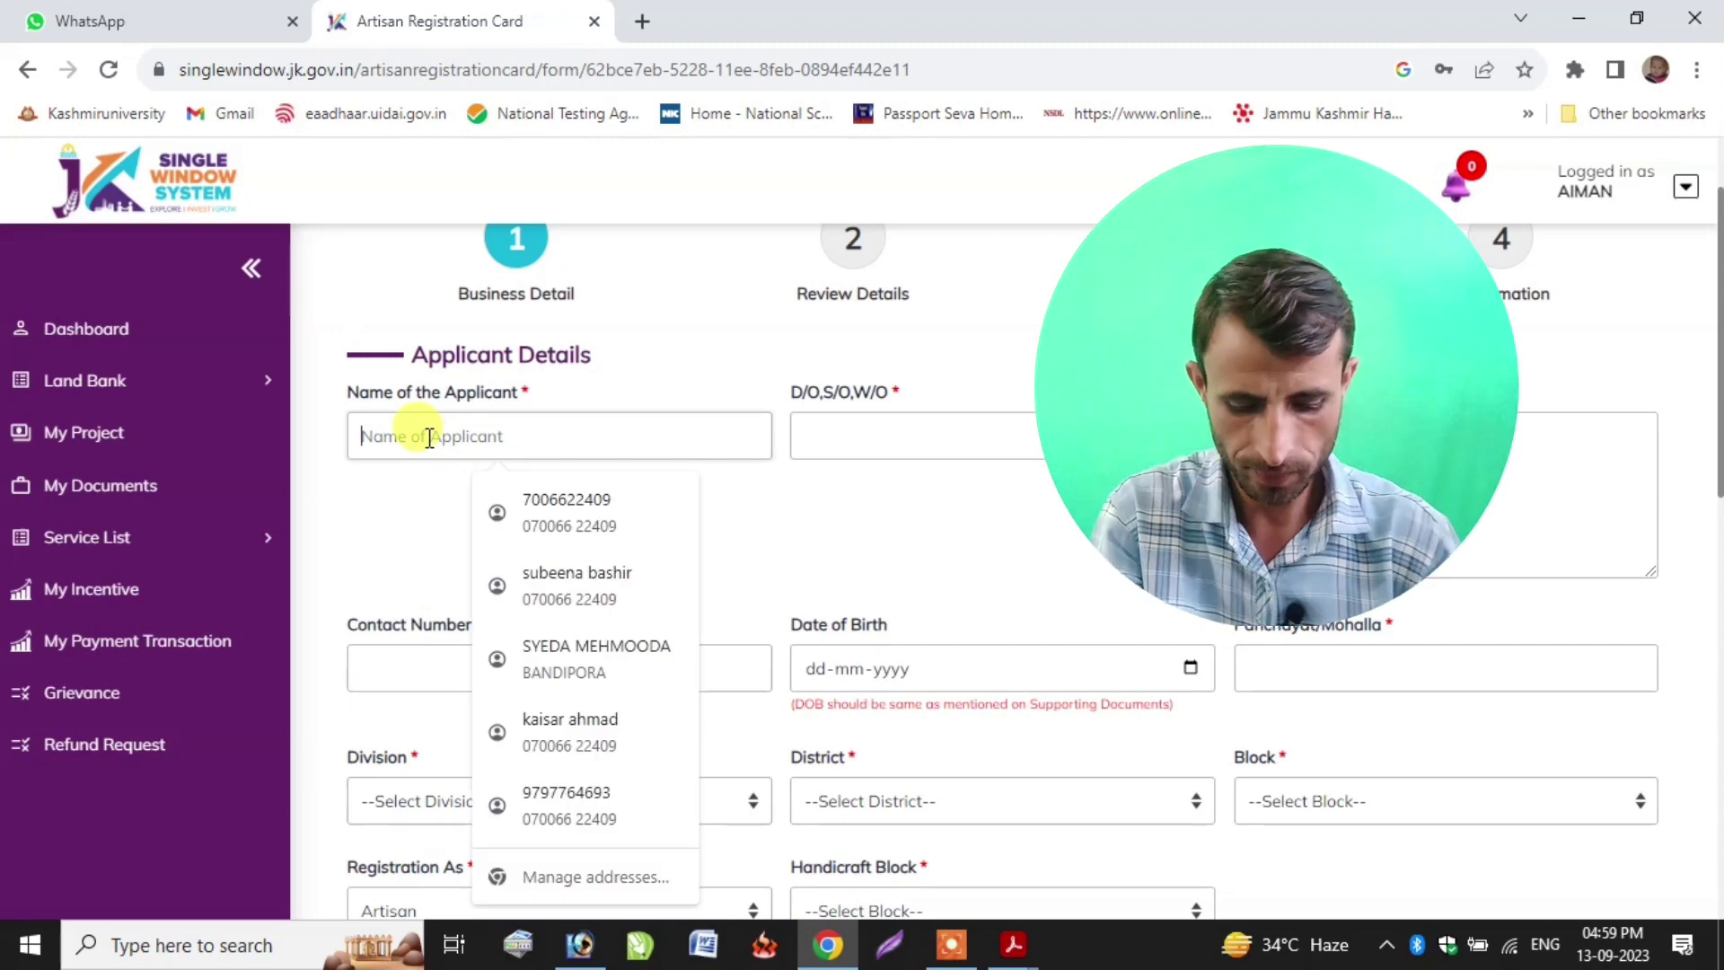
{"action": "type", "text": "AIMN"}
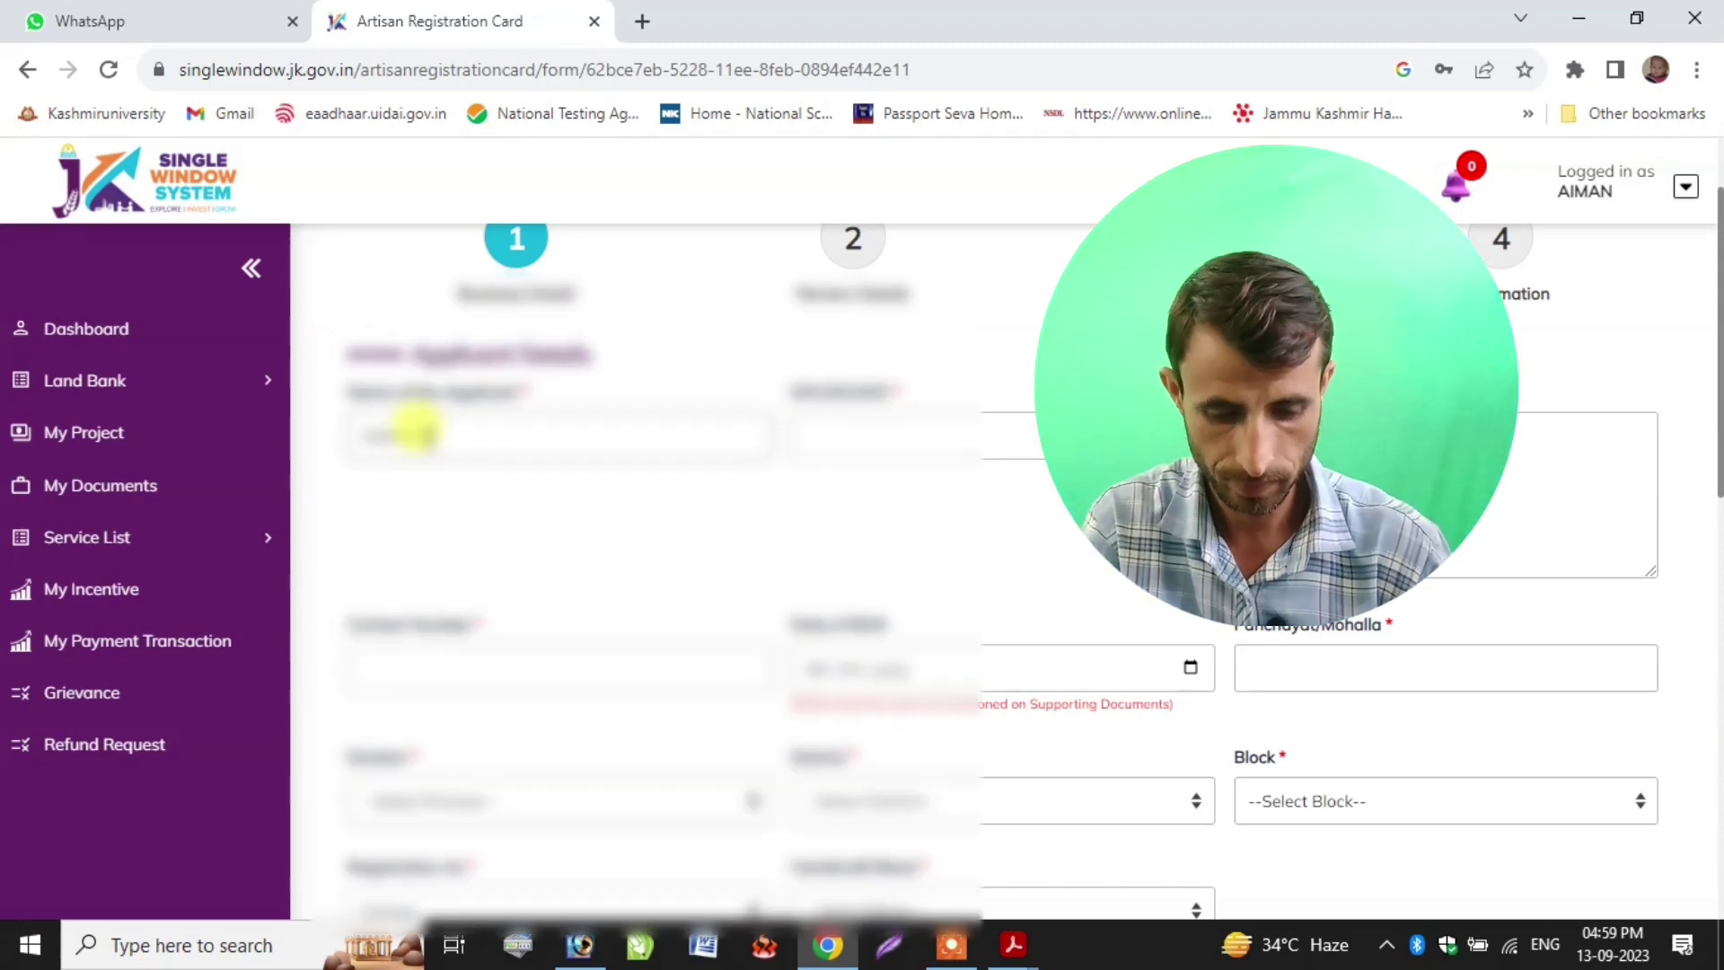
{"action": "type", "text": "AN"}
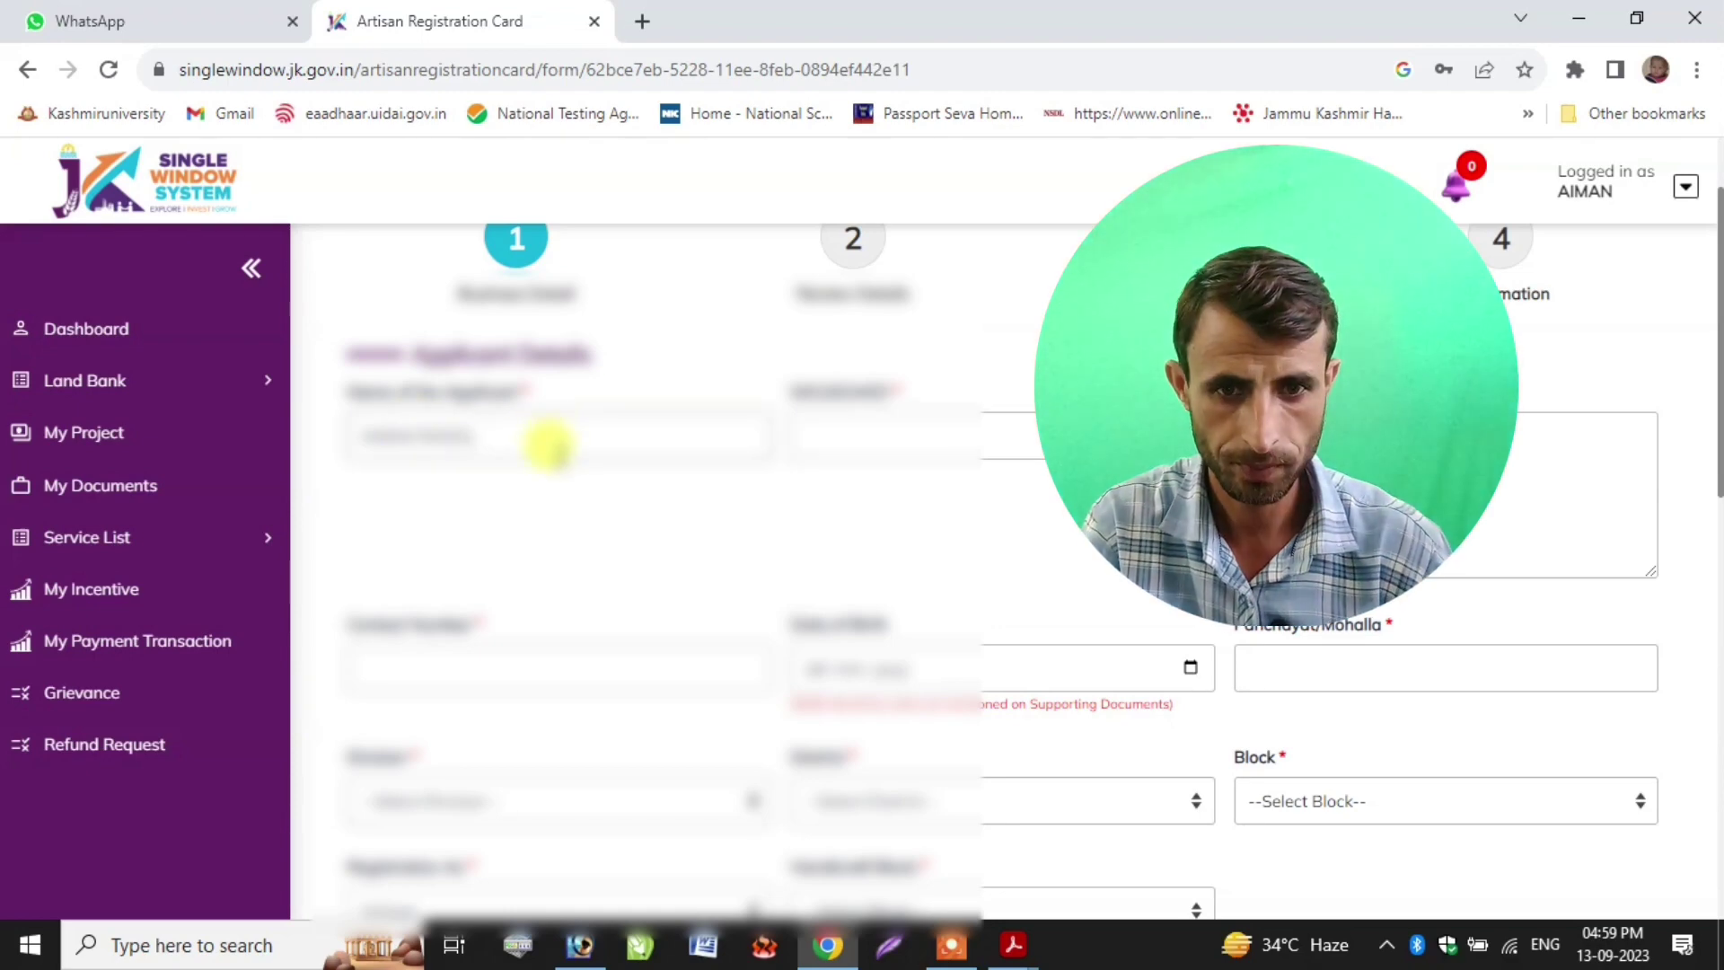
{"action": "type", "text": "A"}
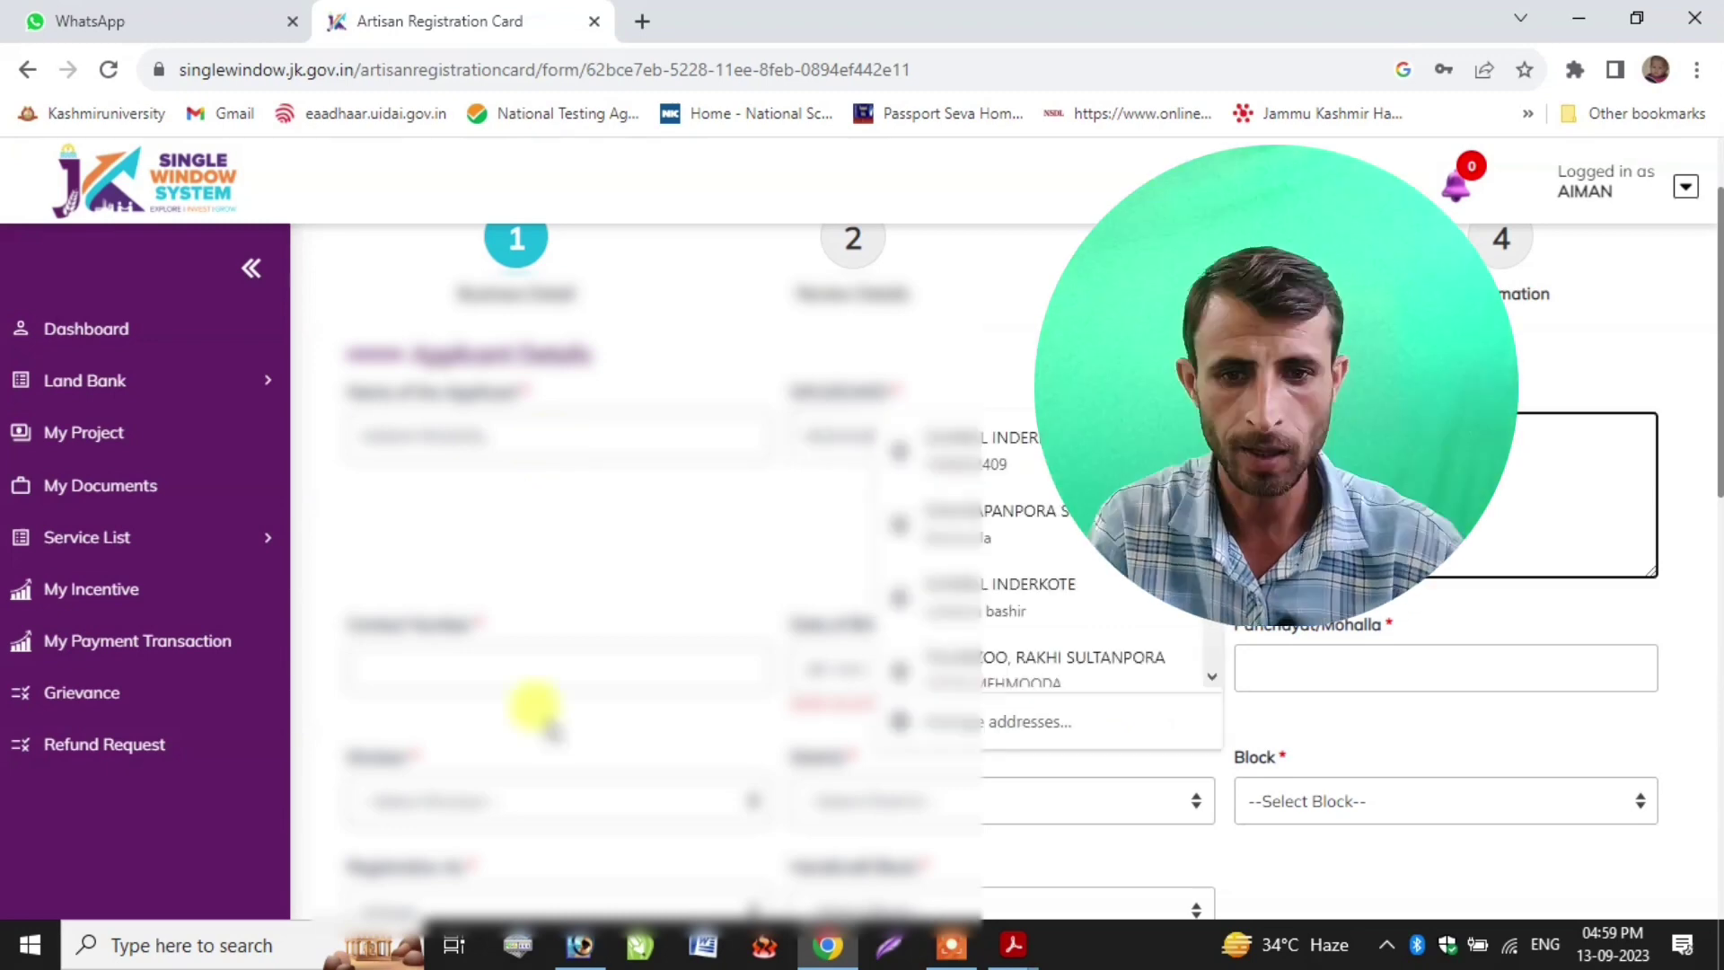
{"action": "left_click", "coordinate": [471, 673]}
{"action": "key", "text": "Down"}
{"action": "key", "text": "Return"}
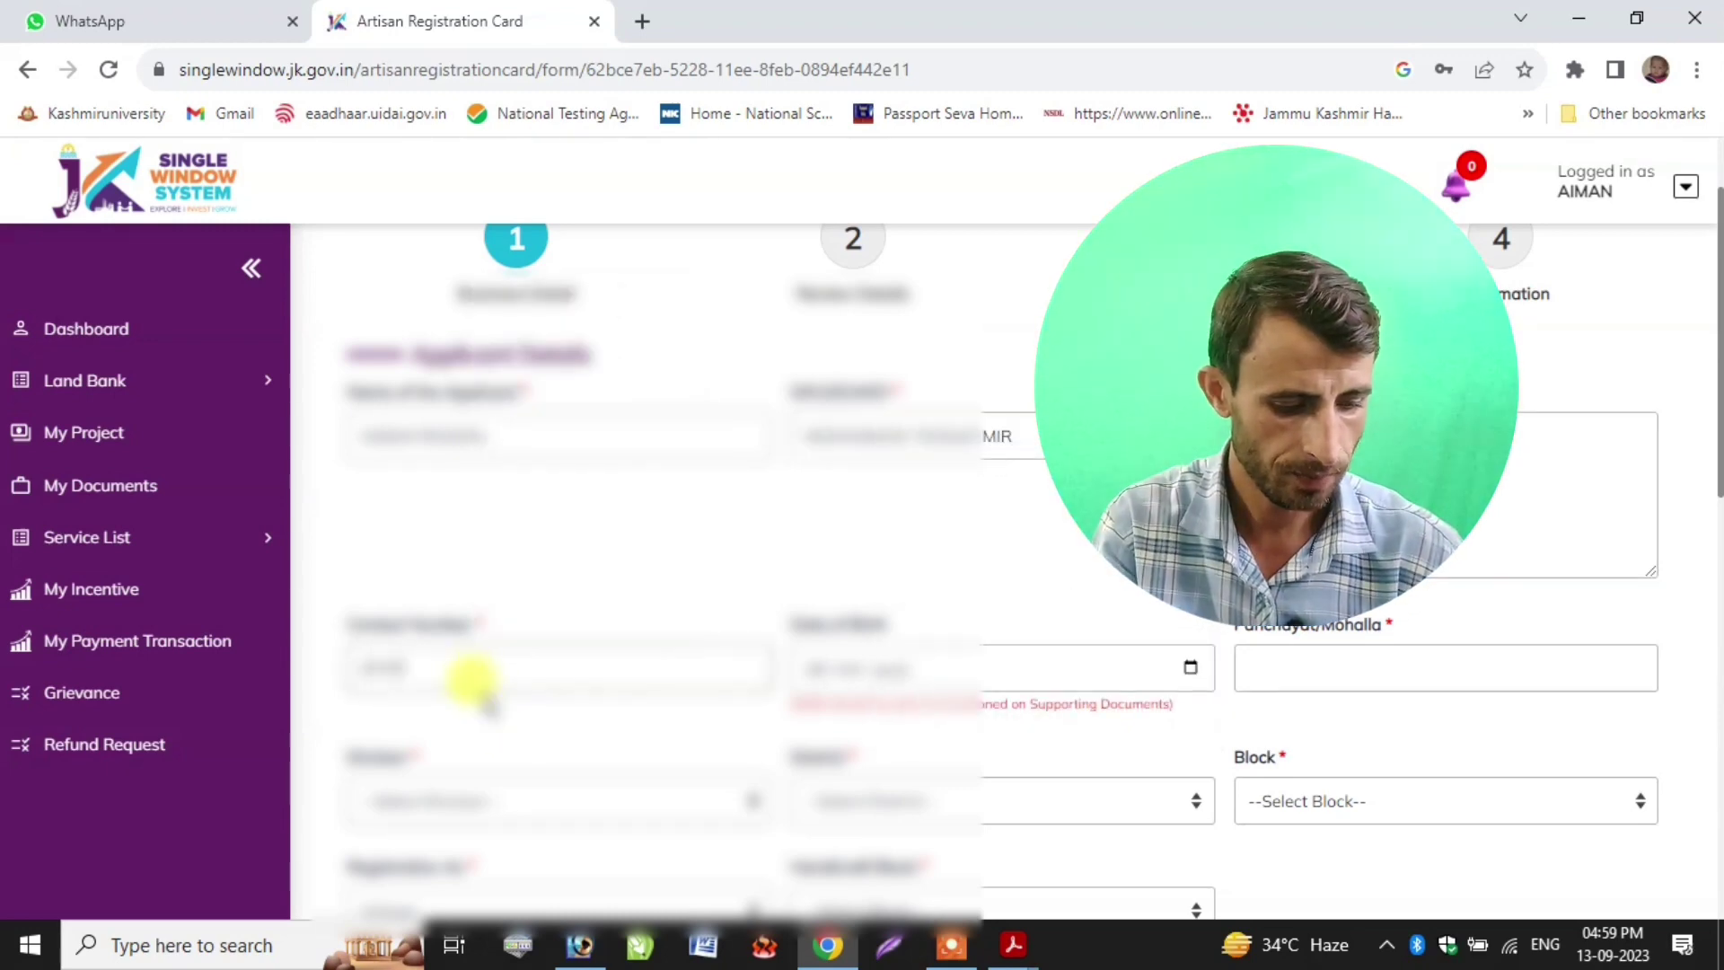
{"action": "left_click", "coordinate": [1327, 667]}
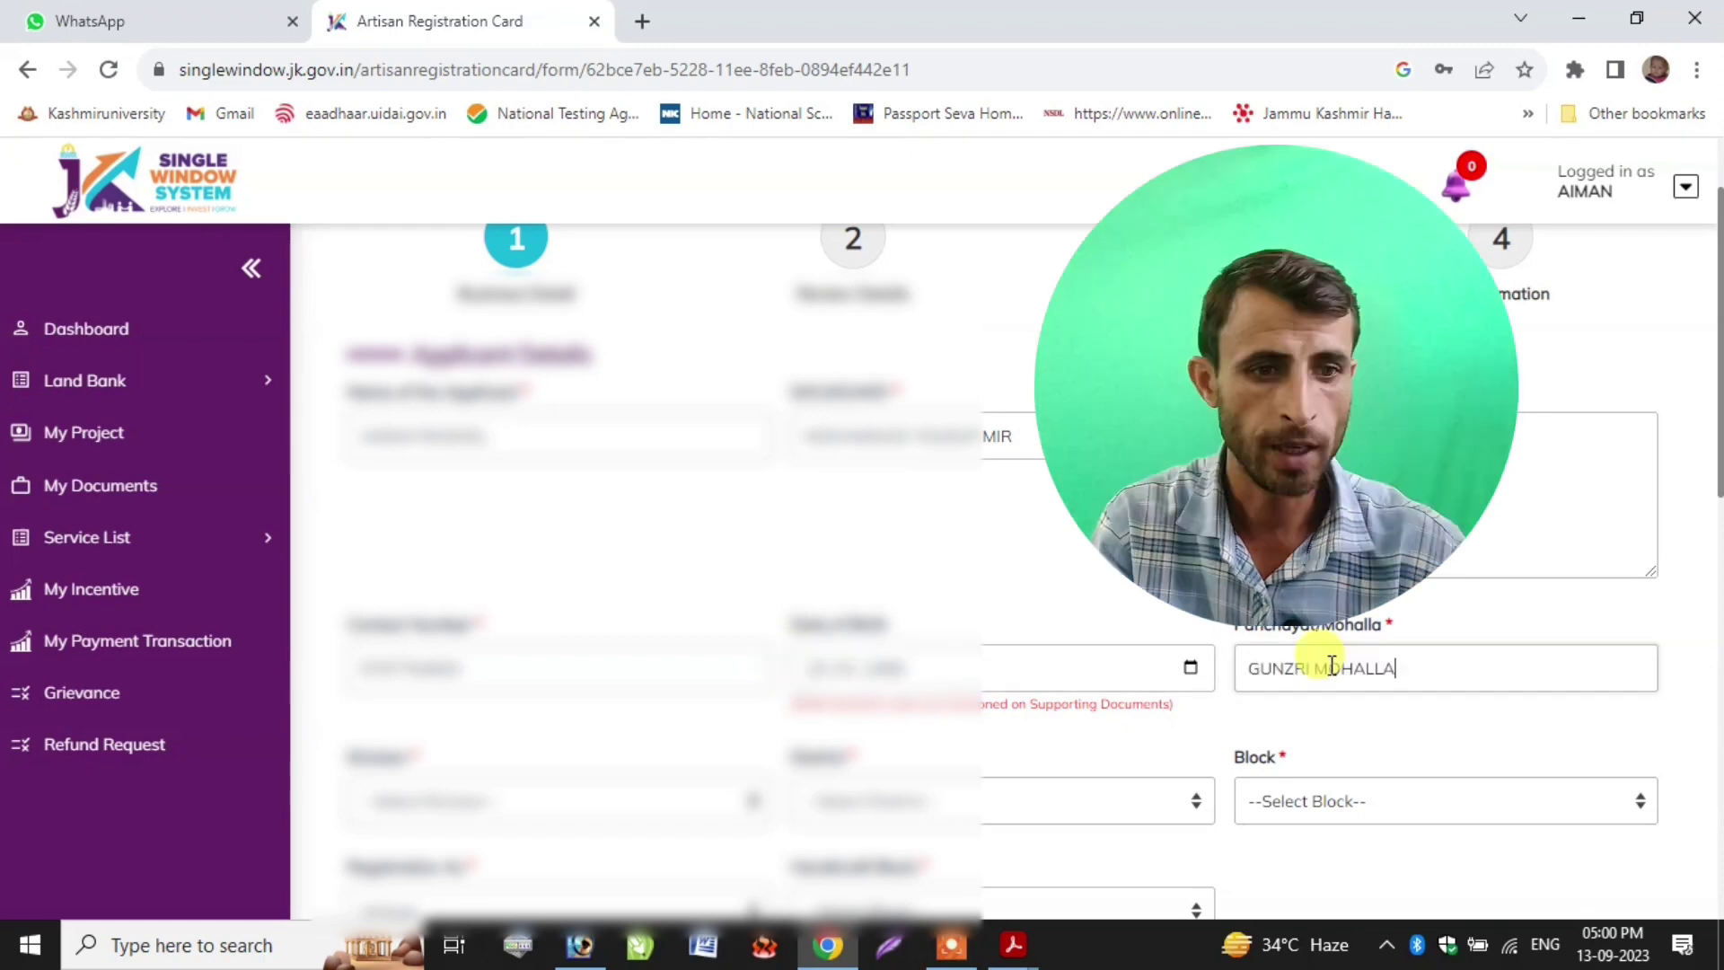
Step: Set division Kashmir, district Bandipora, the applicant's block and handicraft block SUMBAL
{"action": "scroll", "coordinate": [1328, 667], "scroll_direction": "down", "scroll_amount": 3}
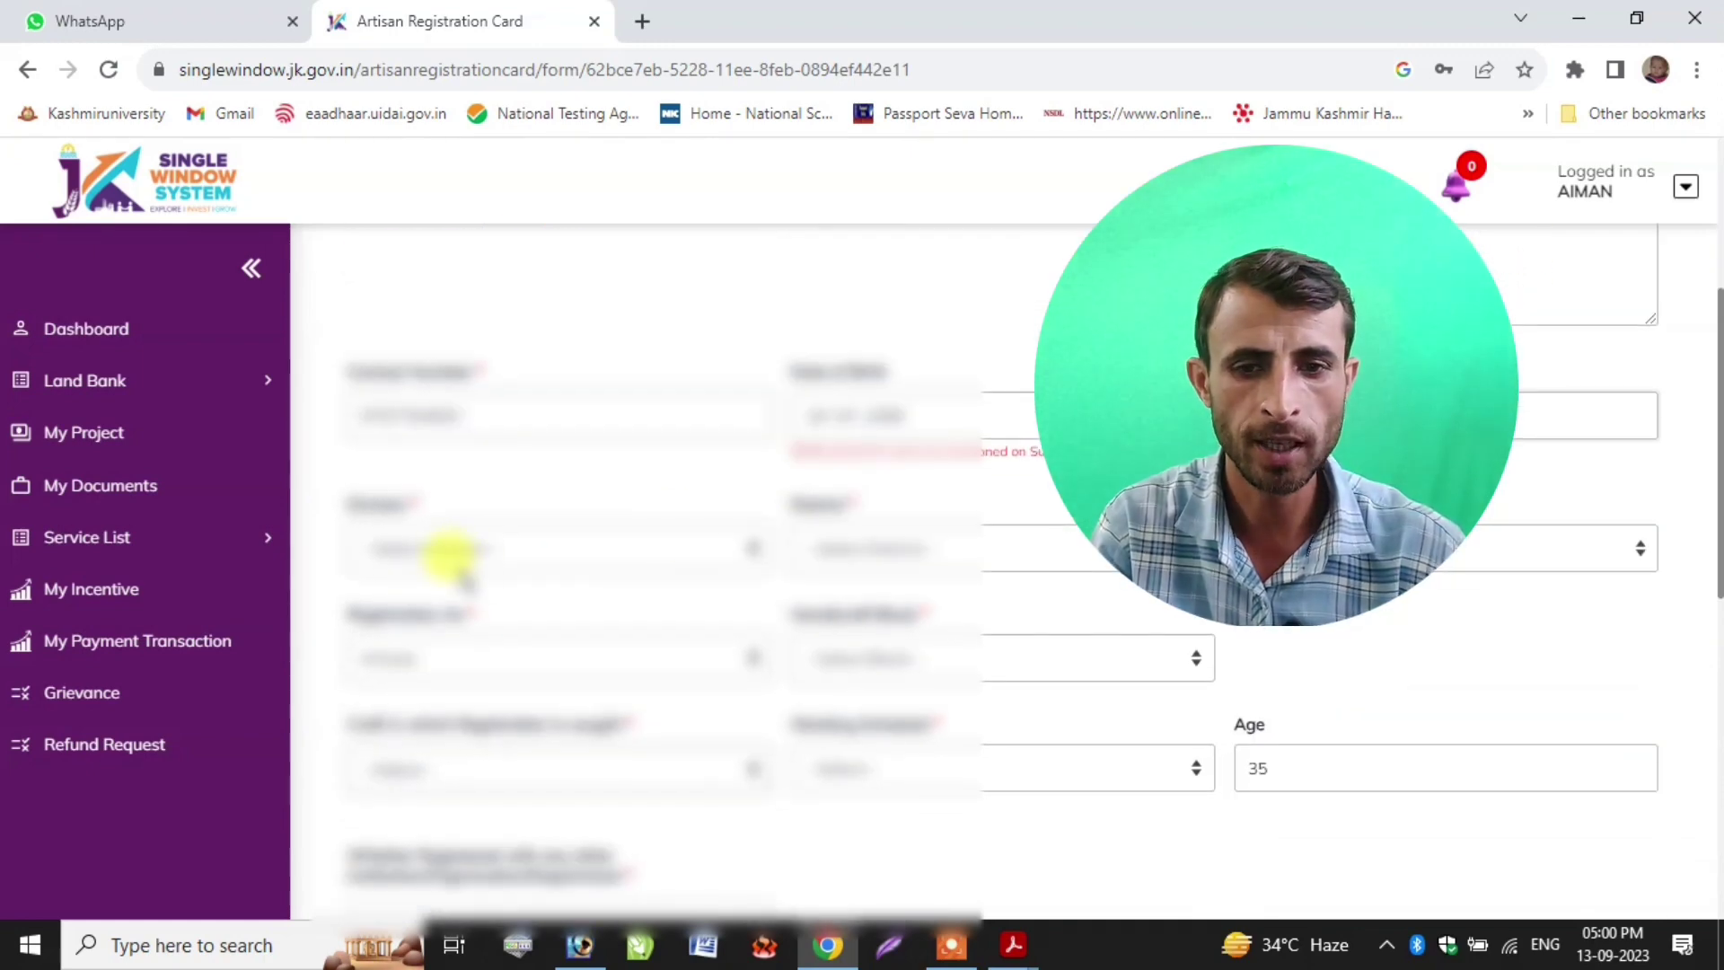
{"action": "left_click", "coordinate": [449, 549]}
{"action": "left_click", "coordinate": [434, 608]}
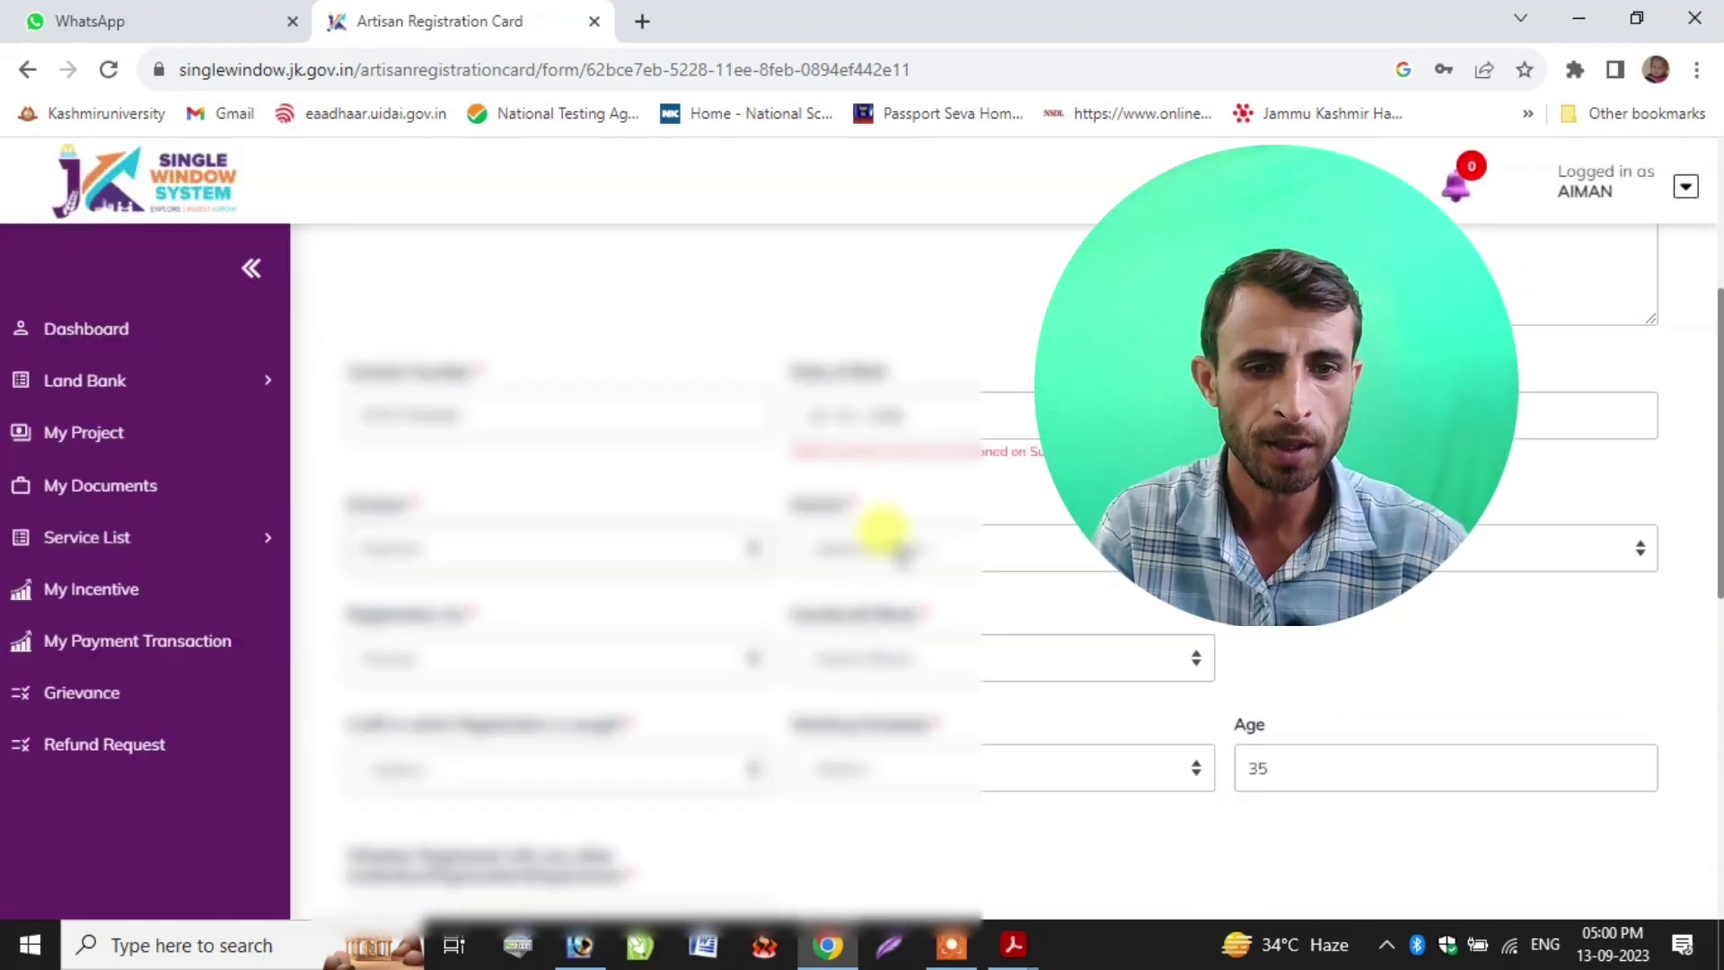
{"action": "left_click", "coordinate": [880, 547]}
{"action": "left_click", "coordinate": [934, 629]}
{"action": "left_click", "coordinate": [1311, 550]}
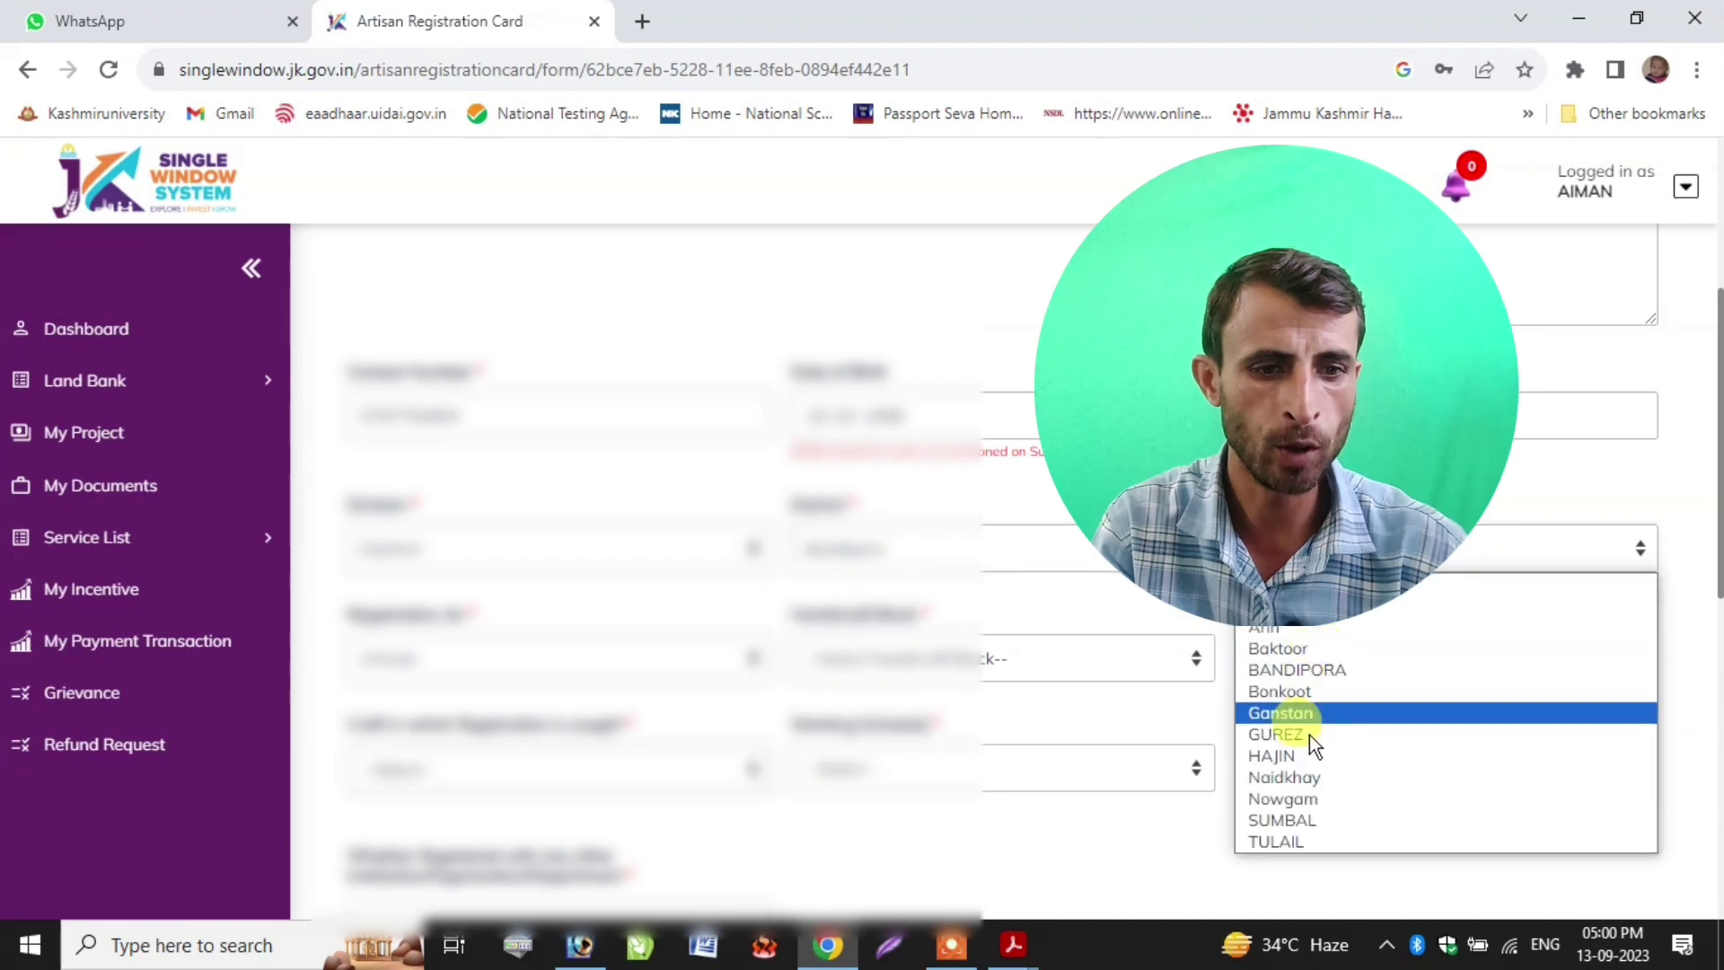
{"action": "left_click", "coordinate": [1296, 826]}
{"action": "scroll", "coordinate": [519, 524], "scroll_direction": "down", "scroll_amount": 3}
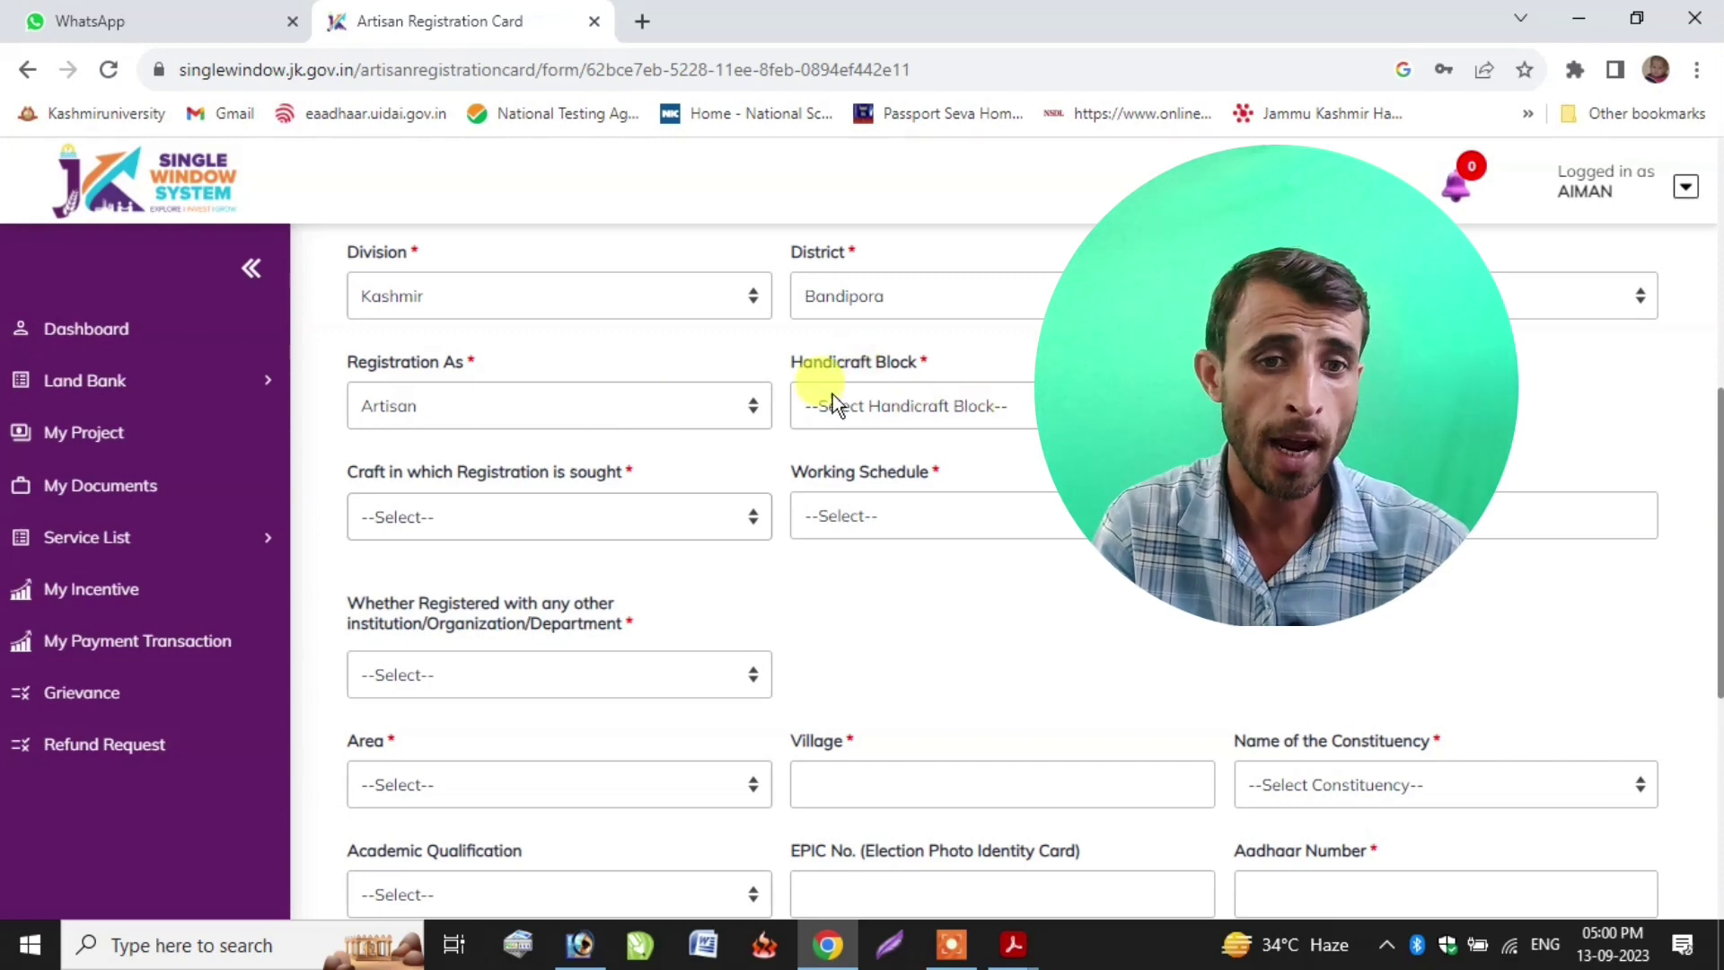
{"action": "left_click", "coordinate": [909, 407]}
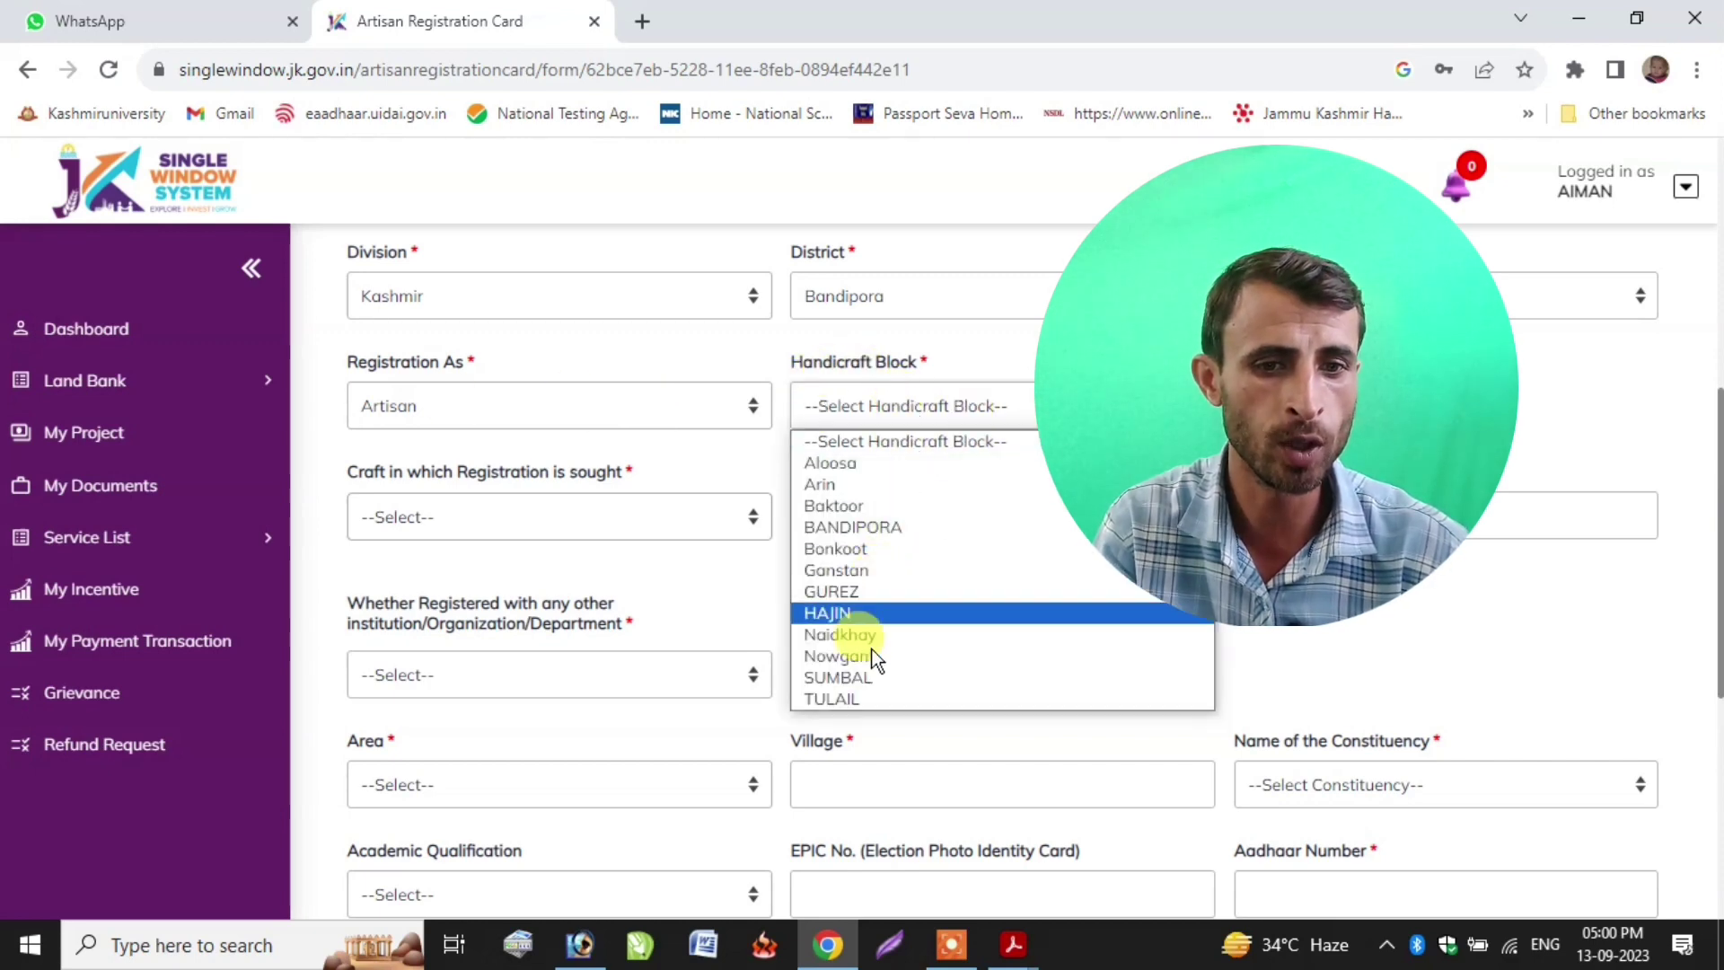
{"action": "left_click", "coordinate": [864, 675]}
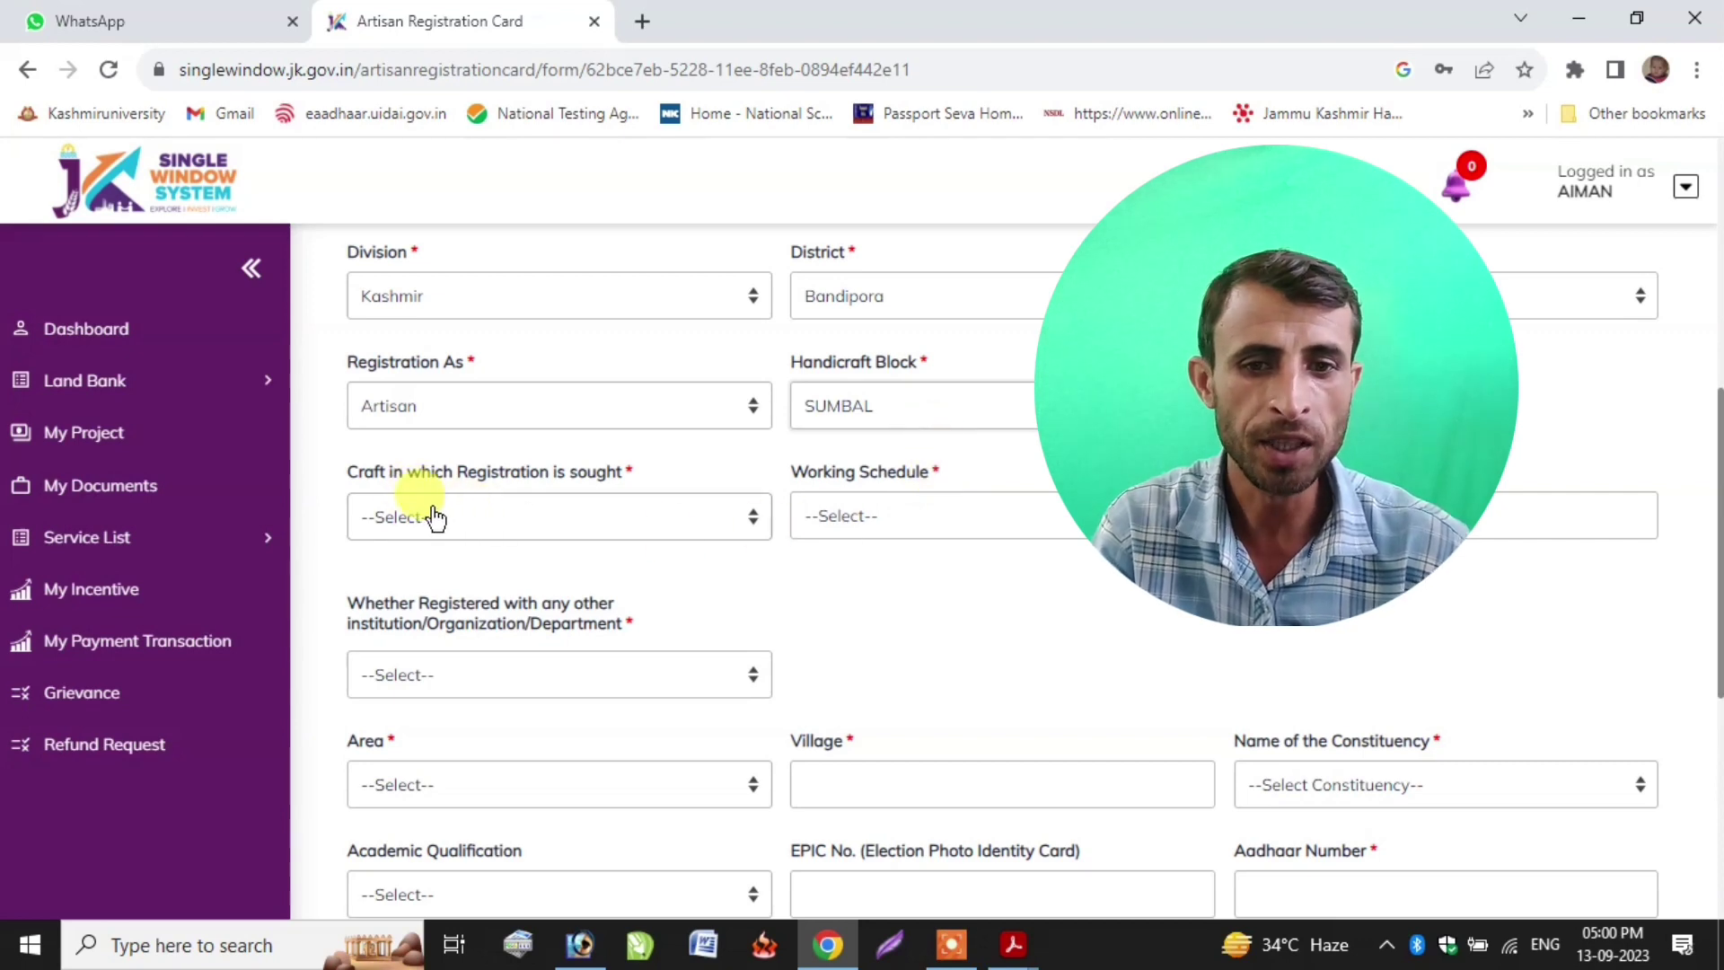
Step: Mark Carpet as the craft and set the working schedule to Full Time Basis
{"action": "left_click", "coordinate": [467, 528]}
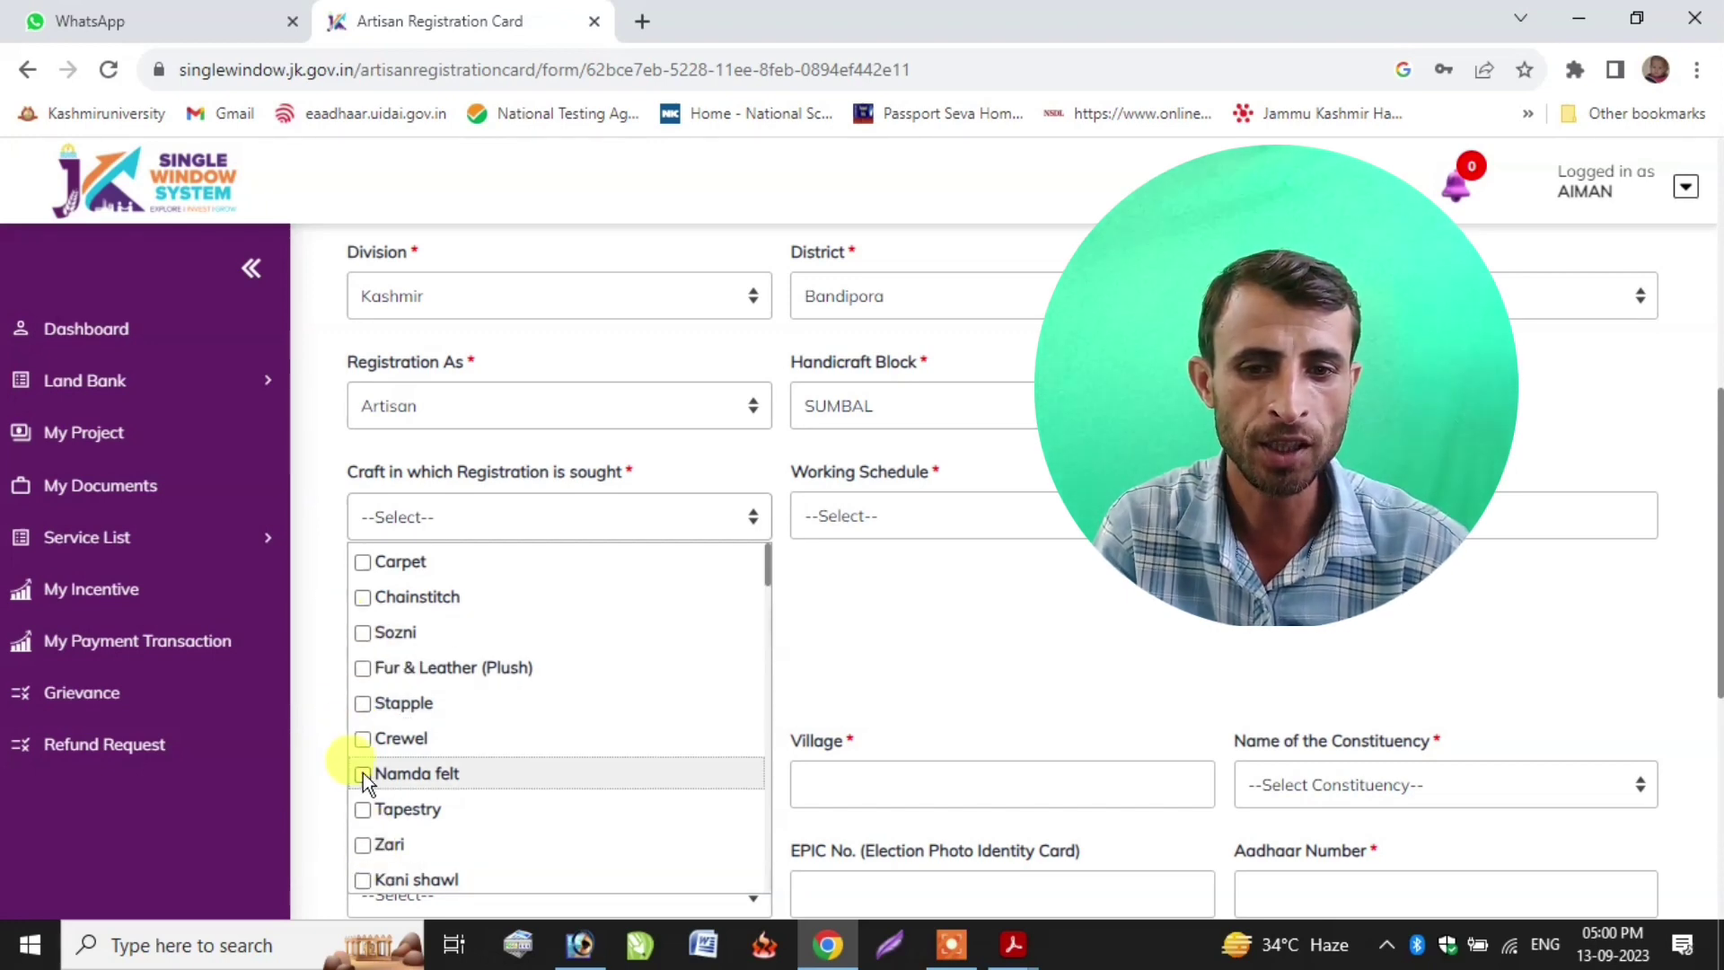
{"action": "scroll", "coordinate": [385, 838], "scroll_direction": "down", "scroll_amount": 2}
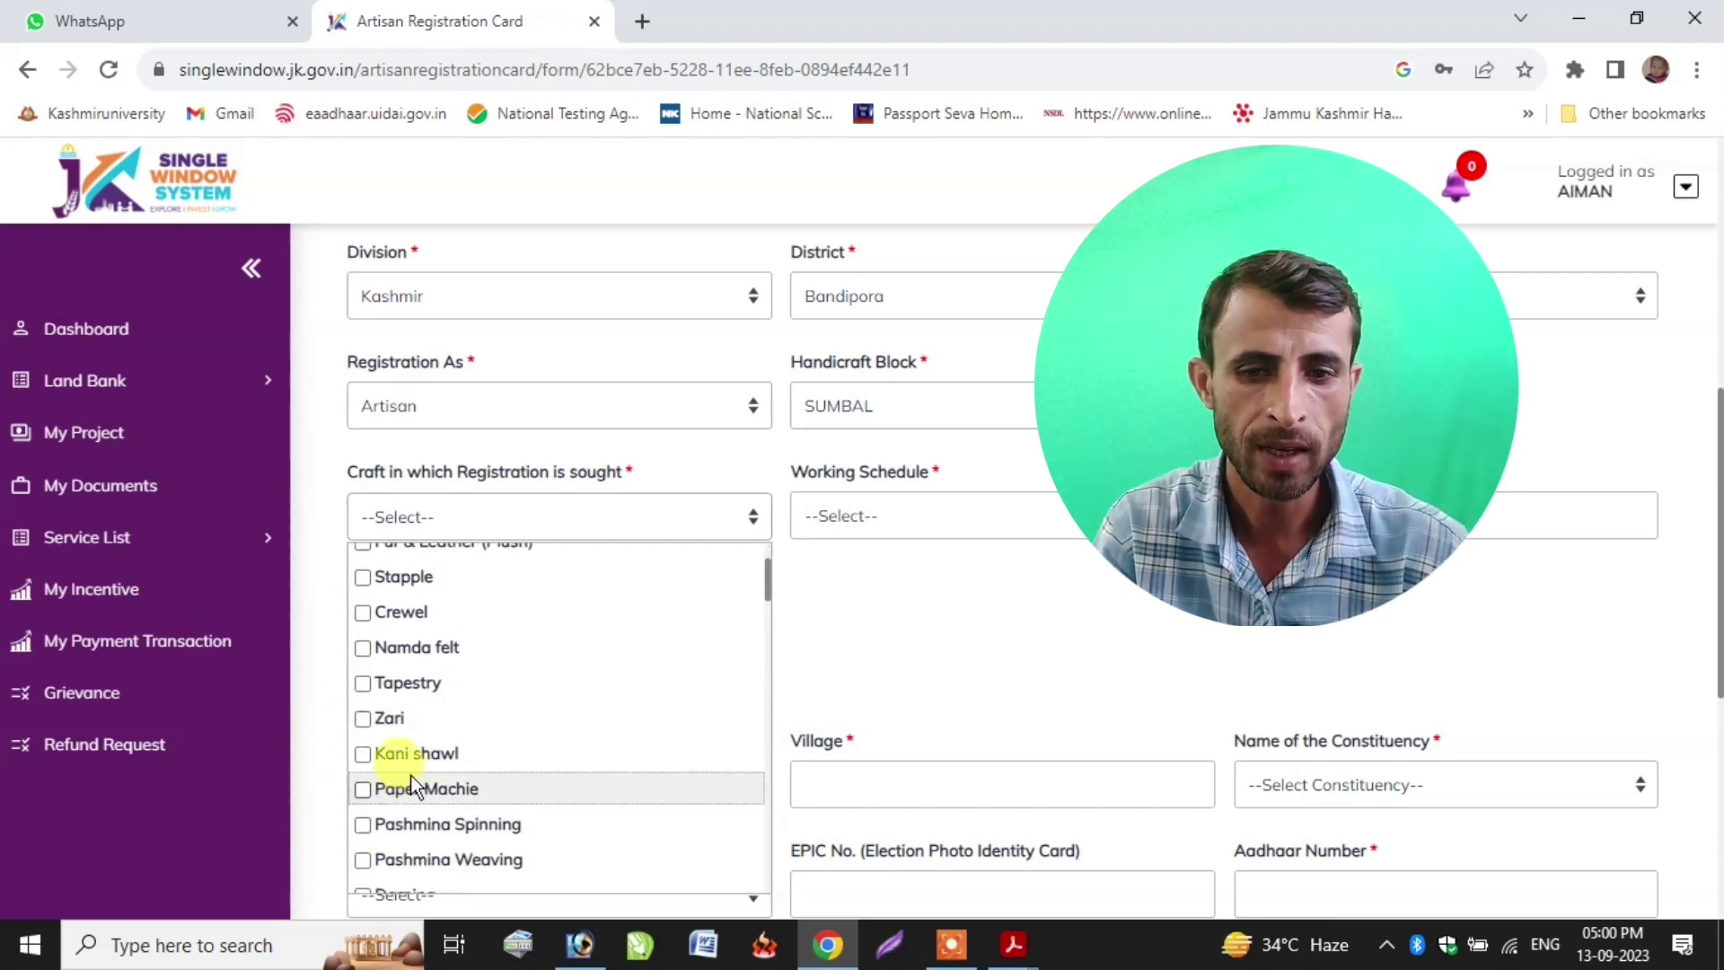
{"action": "scroll", "coordinate": [402, 762], "scroll_direction": "down", "scroll_amount": 1}
{"action": "scroll", "coordinate": [443, 812], "scroll_direction": "down", "scroll_amount": 2}
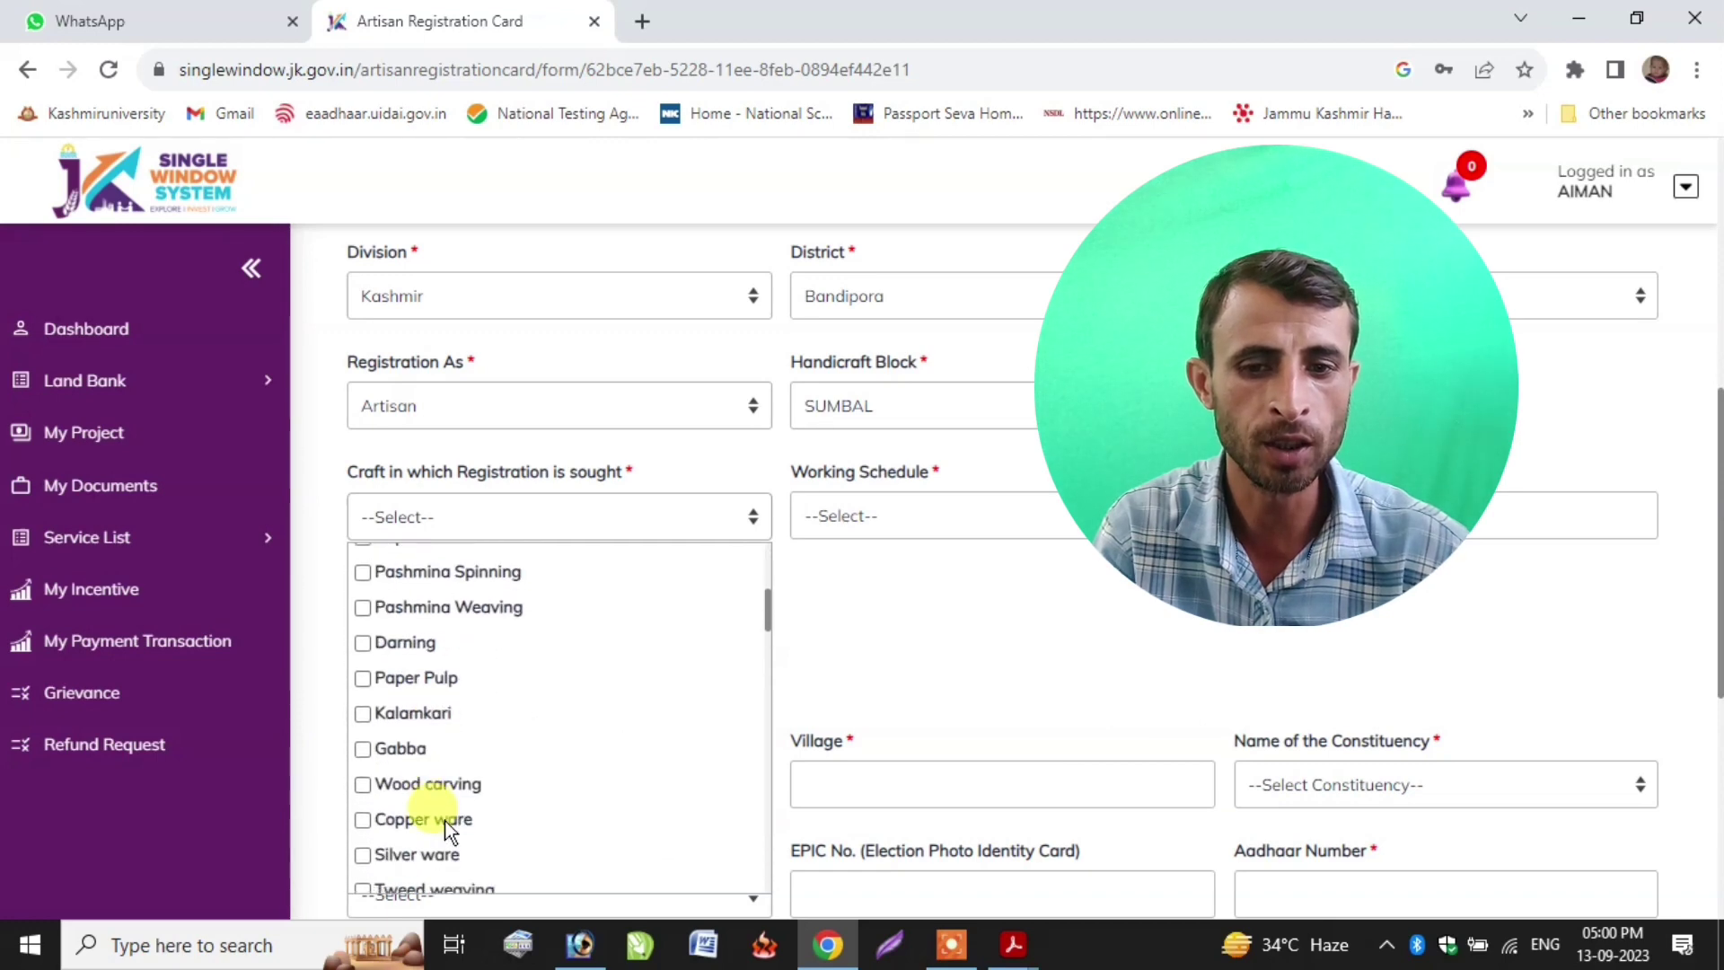
{"action": "scroll", "coordinate": [472, 799], "scroll_direction": "up", "scroll_amount": 4}
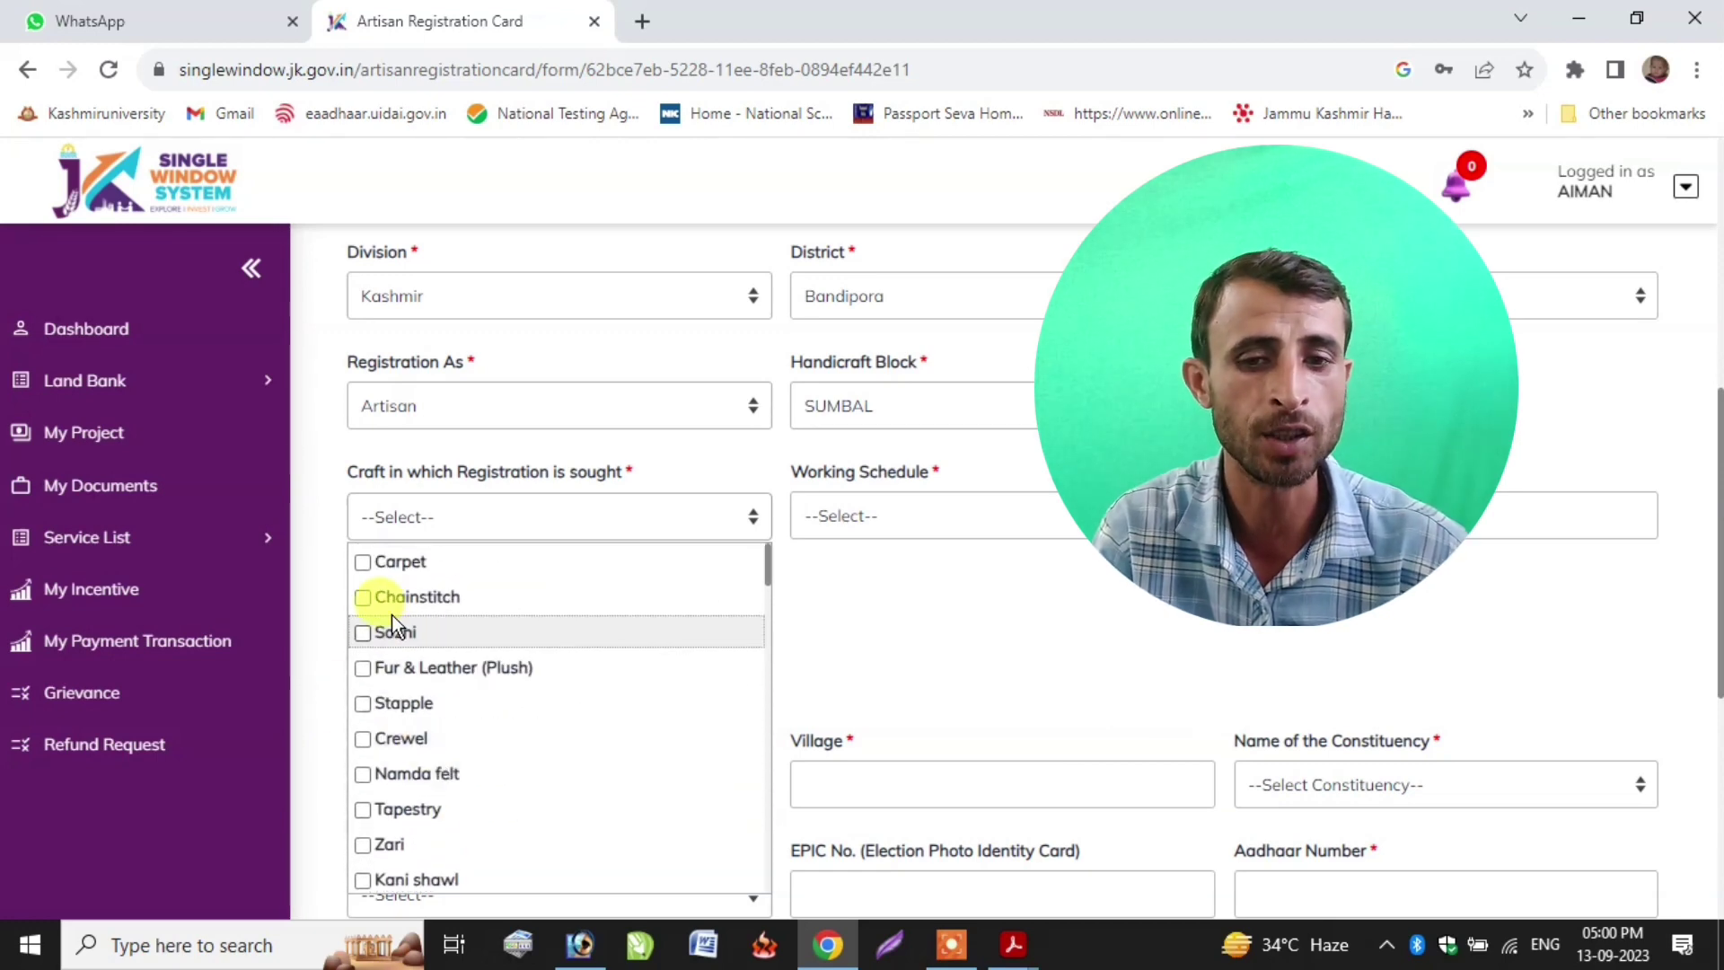
{"action": "left_click", "coordinate": [363, 563]}
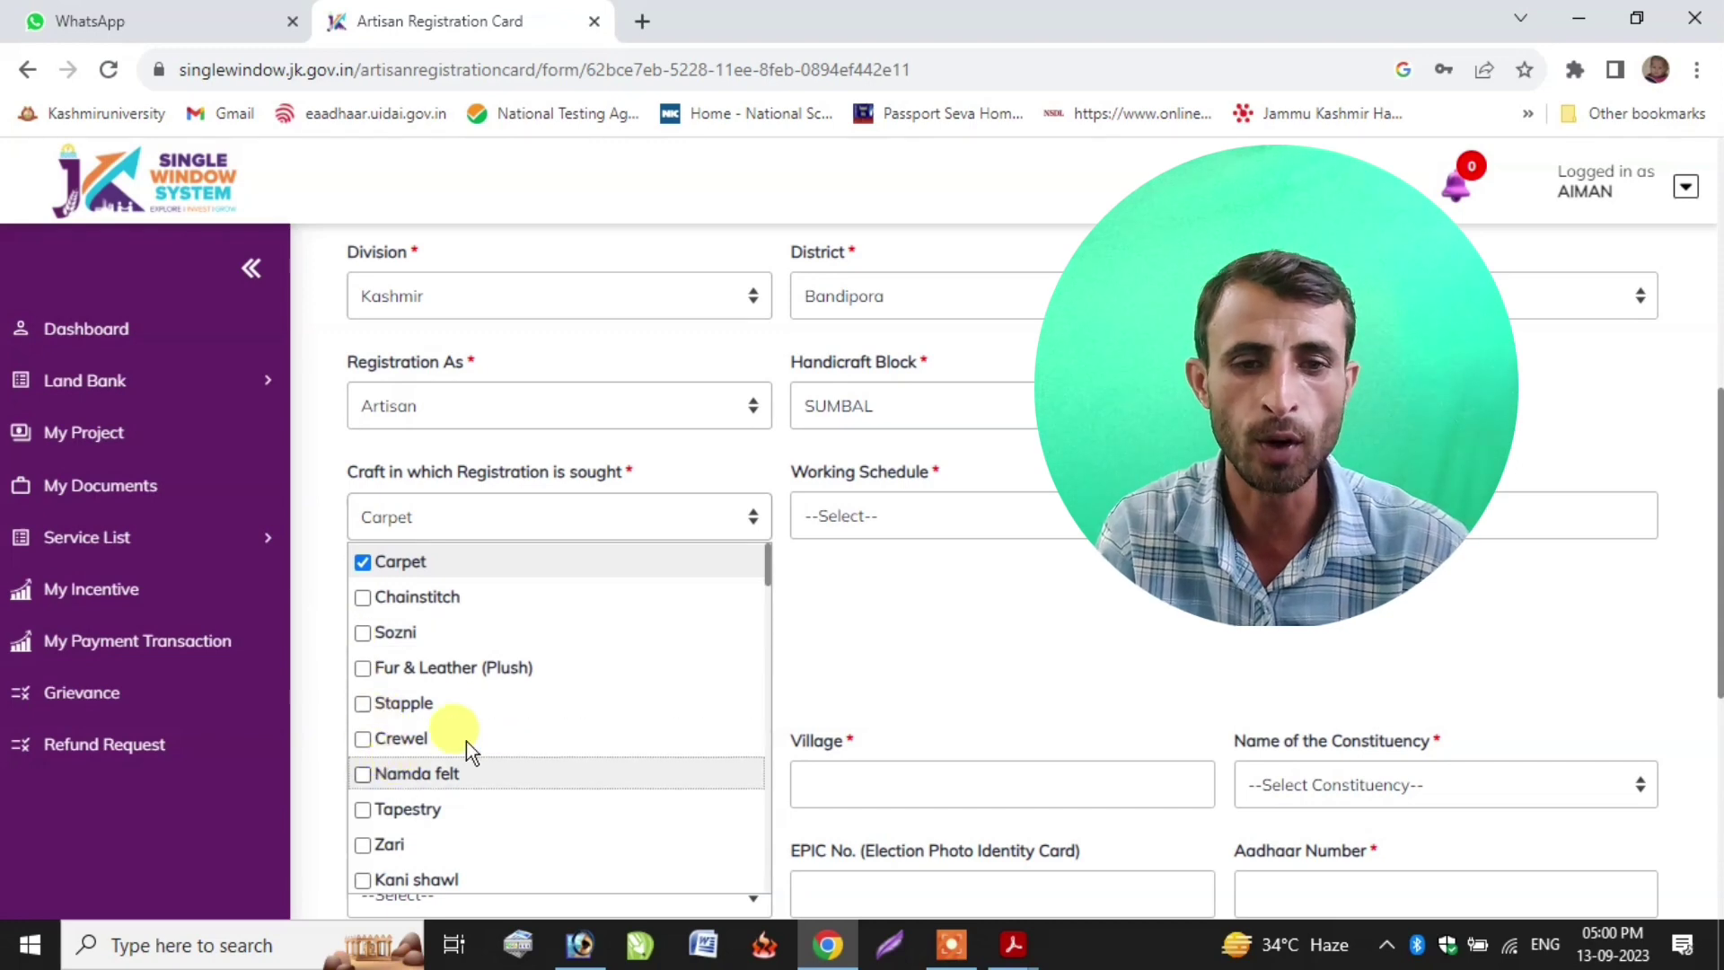
{"action": "left_click", "coordinate": [889, 516]}
{"action": "left_click", "coordinate": [860, 593]}
{"action": "left_click", "coordinate": [872, 509]}
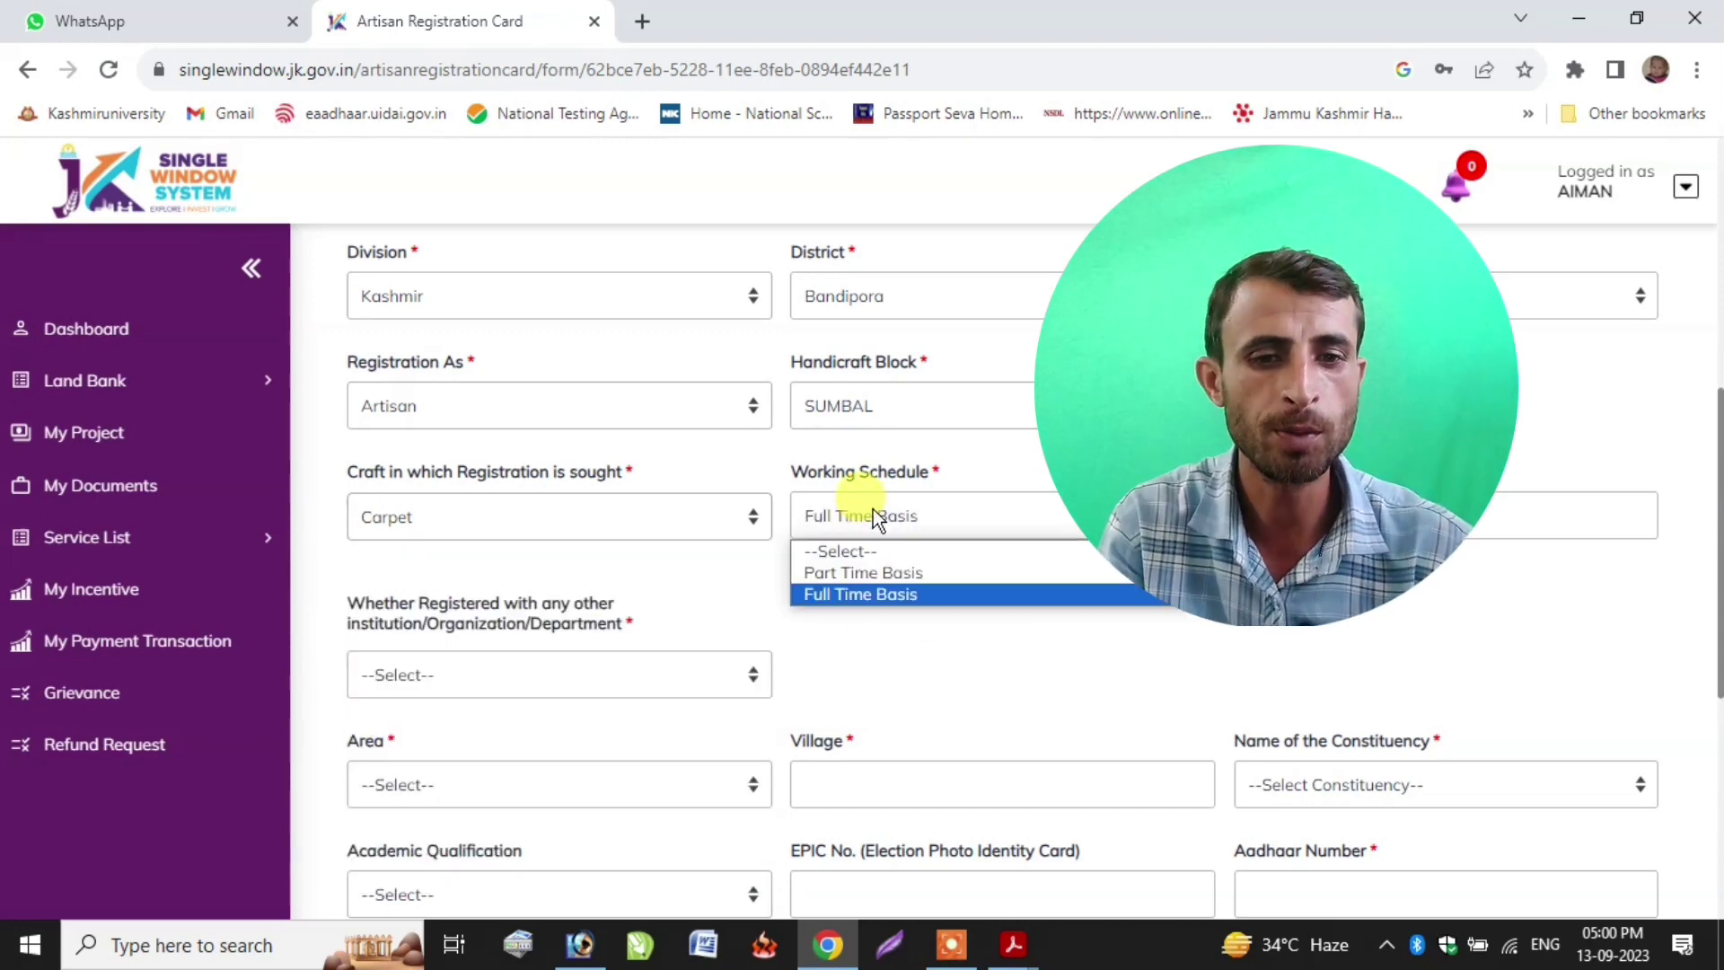
Step: Keep Full Time Basis and answer No to registration with another institution
{"action": "left_click", "coordinate": [956, 595]}
{"action": "scroll", "coordinate": [654, 635], "scroll_direction": "down", "scroll_amount": 2}
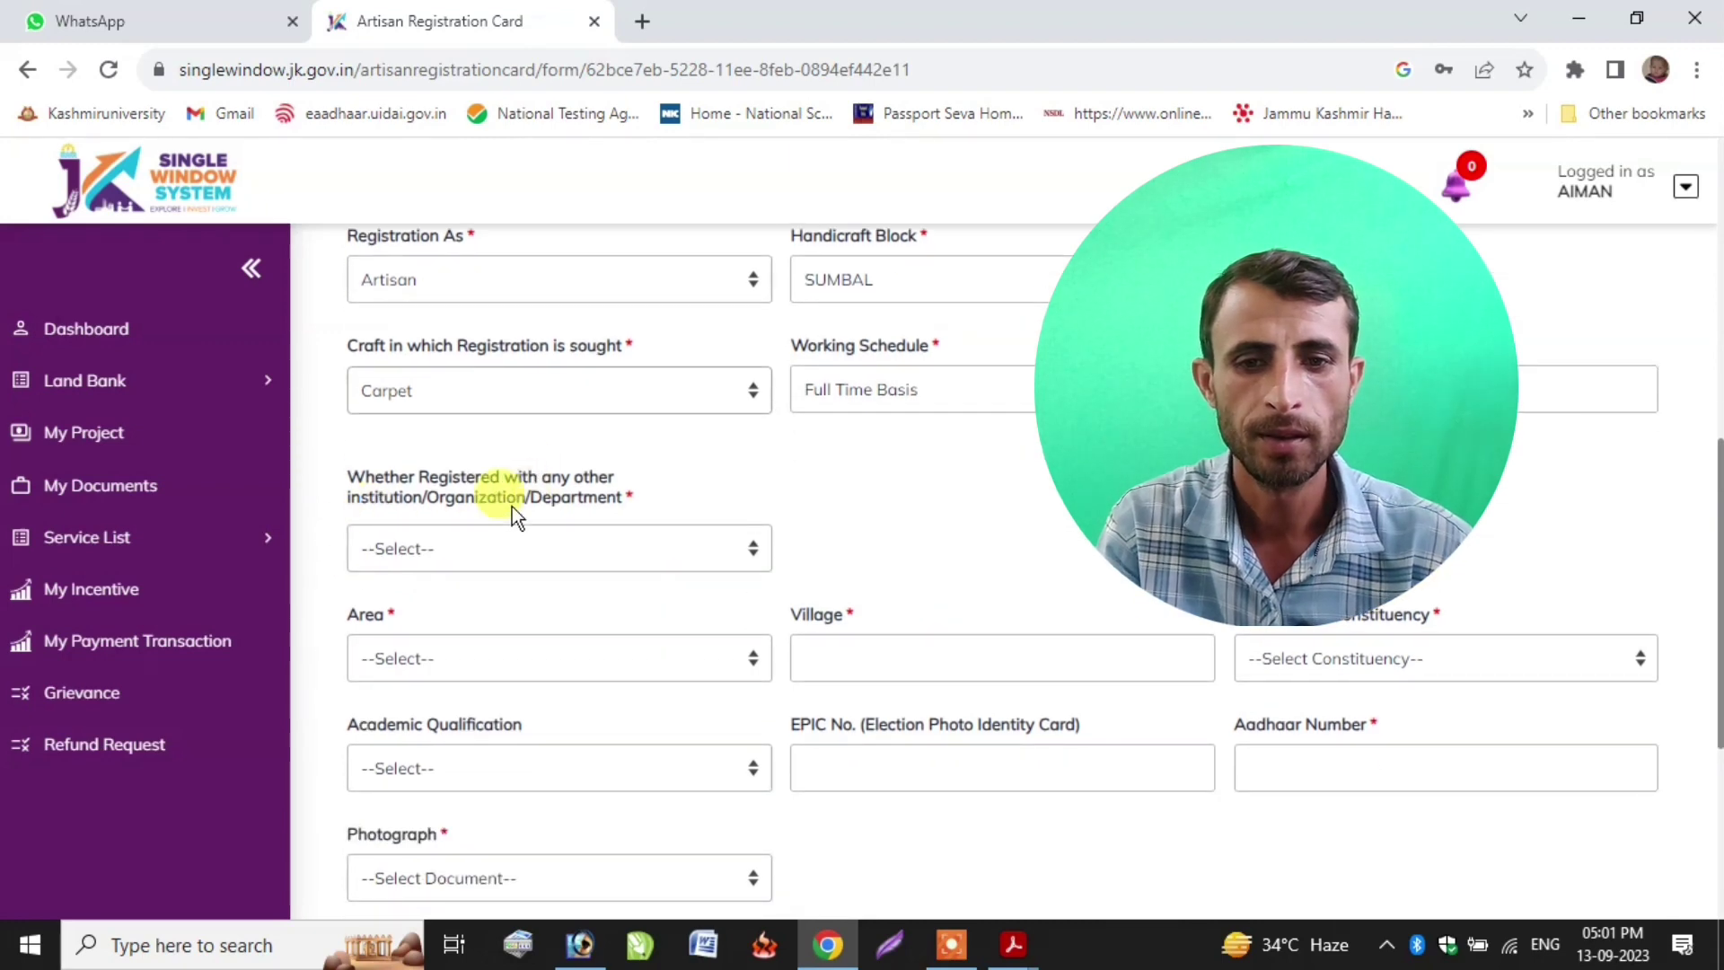
{"action": "left_click", "coordinate": [443, 547]}
{"action": "left_click", "coordinate": [429, 617]}
Step: Choose Urban as the area and enter 'WARD NO 12' as the municipal ward
{"action": "scroll", "coordinate": [589, 597], "scroll_direction": "down", "scroll_amount": 5}
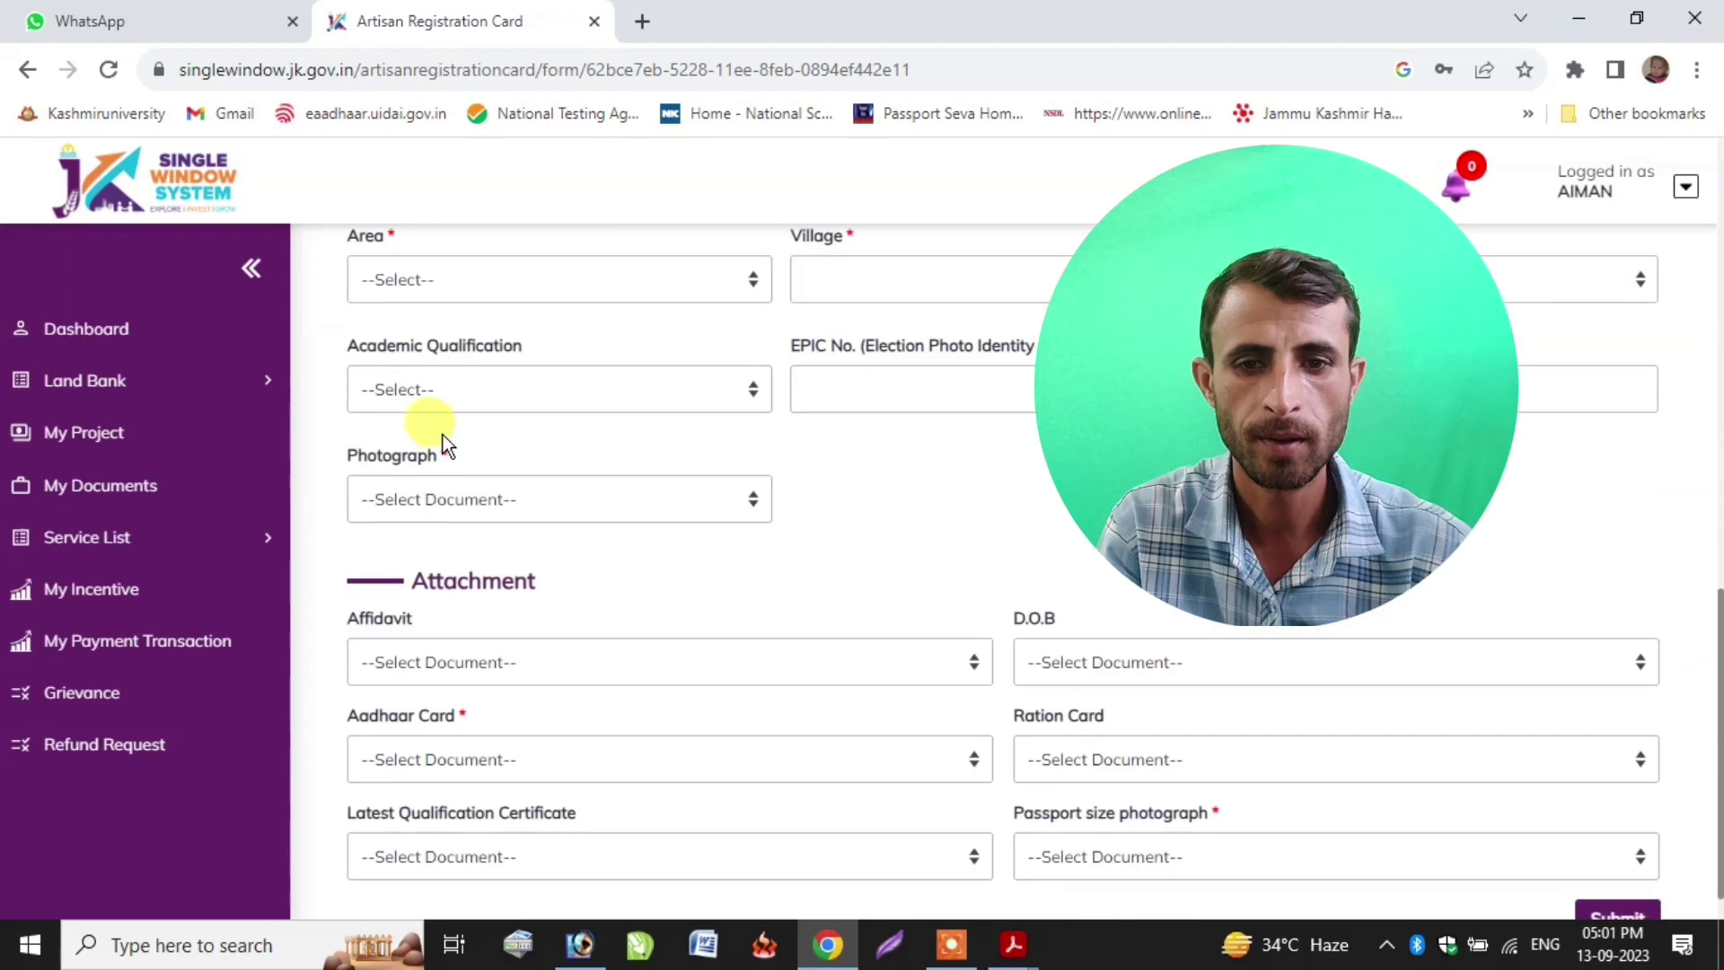
{"action": "scroll", "coordinate": [422, 467], "scroll_direction": "up", "scroll_amount": 3}
{"action": "left_click", "coordinate": [391, 535]}
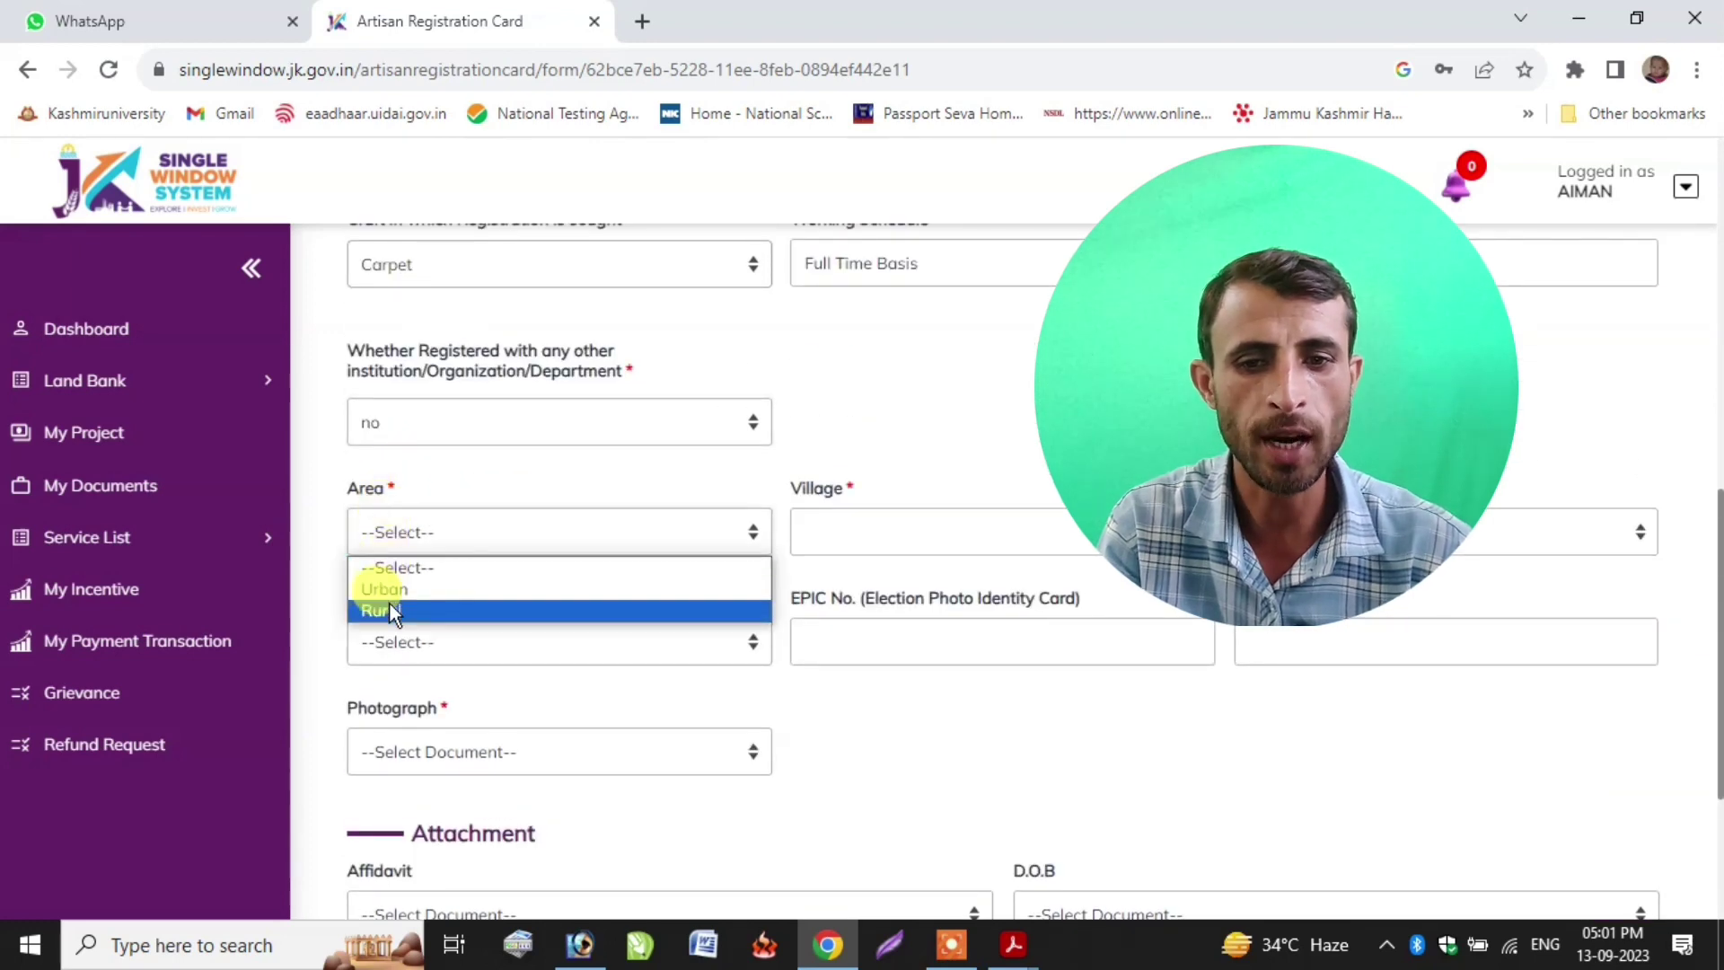
{"action": "left_click", "coordinate": [388, 589]}
{"action": "left_click", "coordinate": [906, 533]}
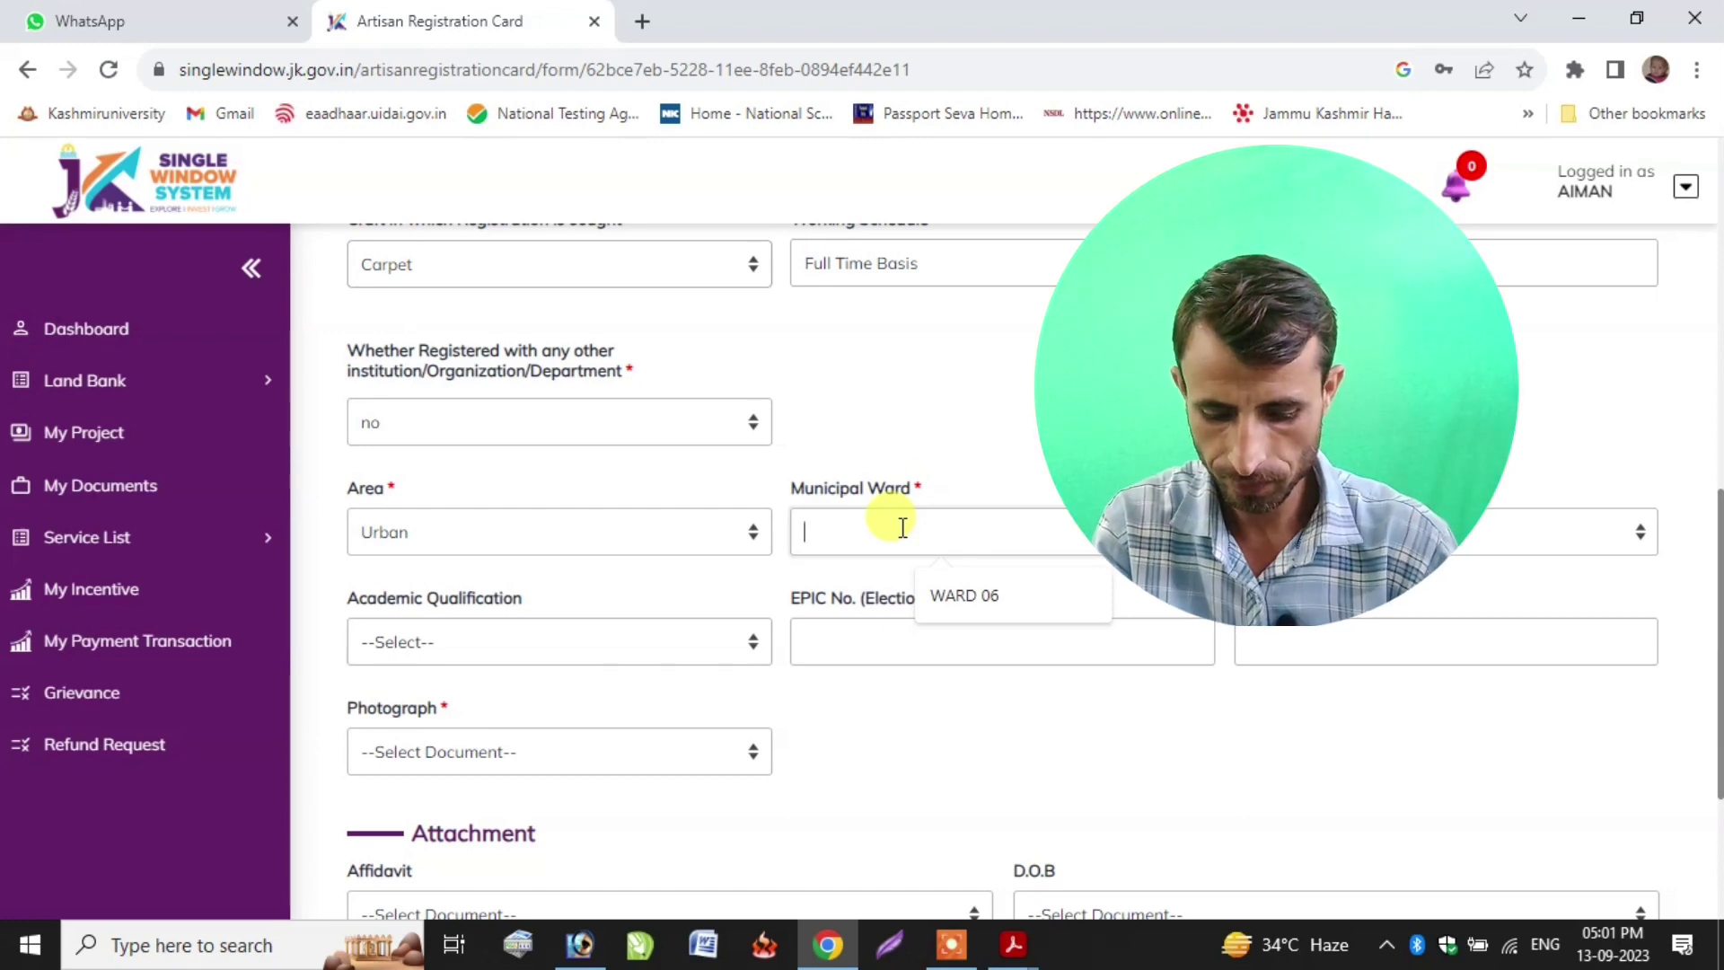
{"action": "type", "text": "WARD N"}
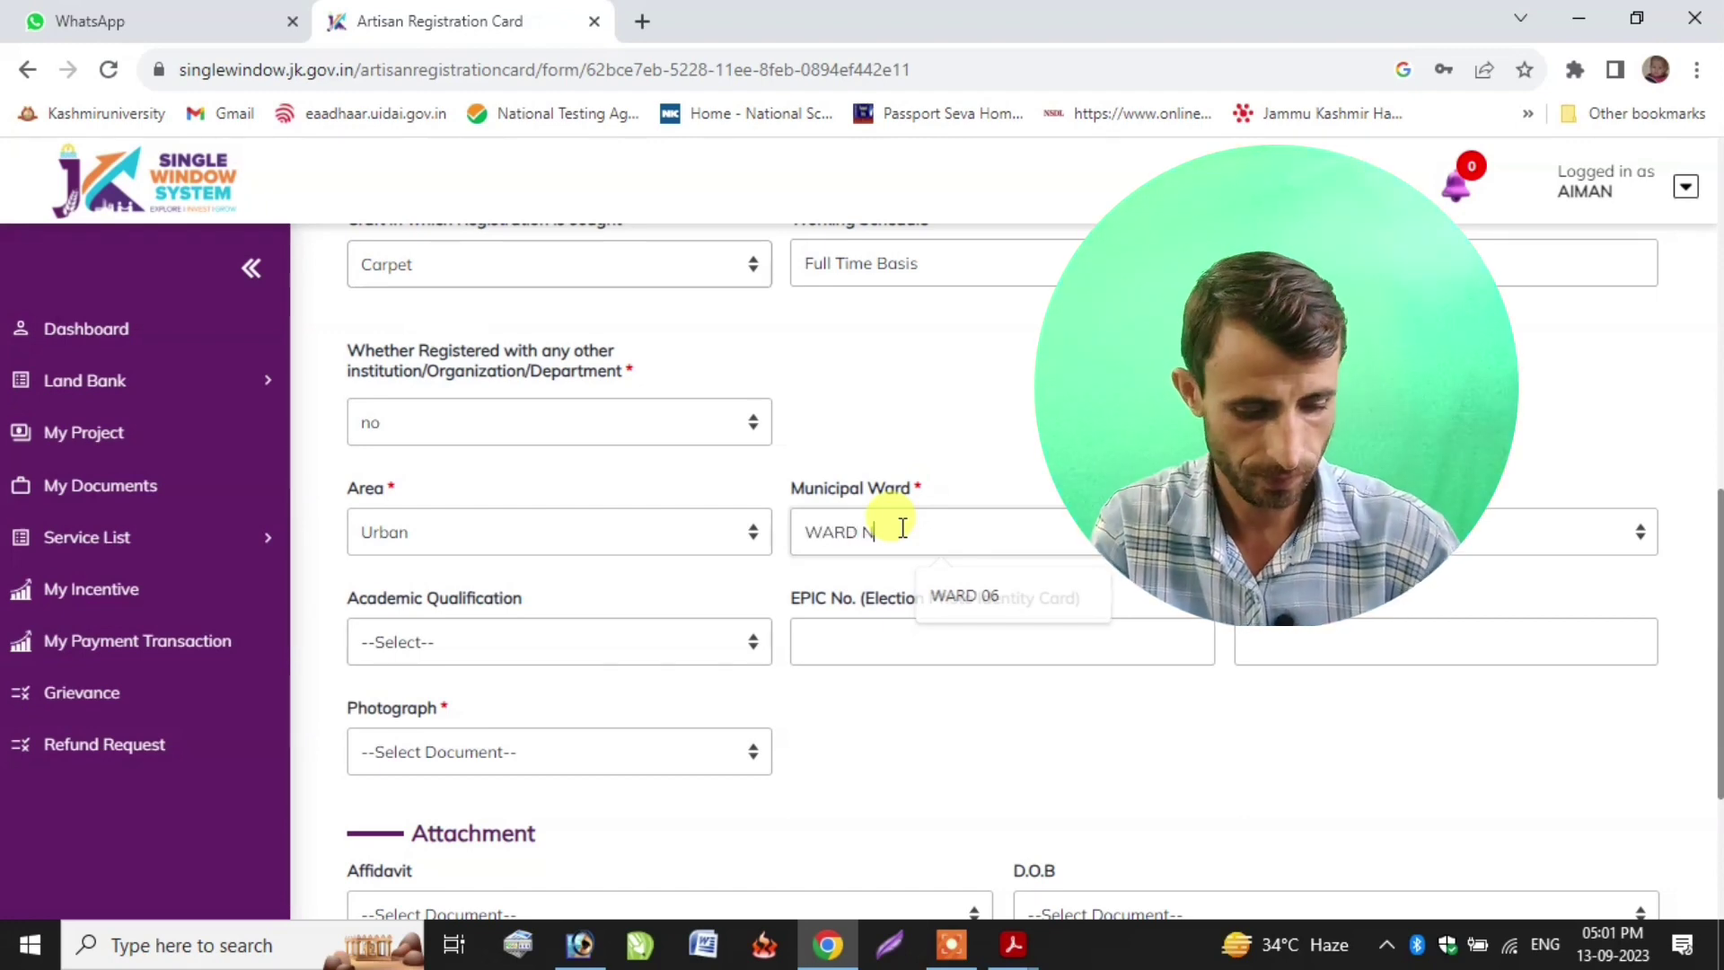
{"action": "type", "text": "O 12"}
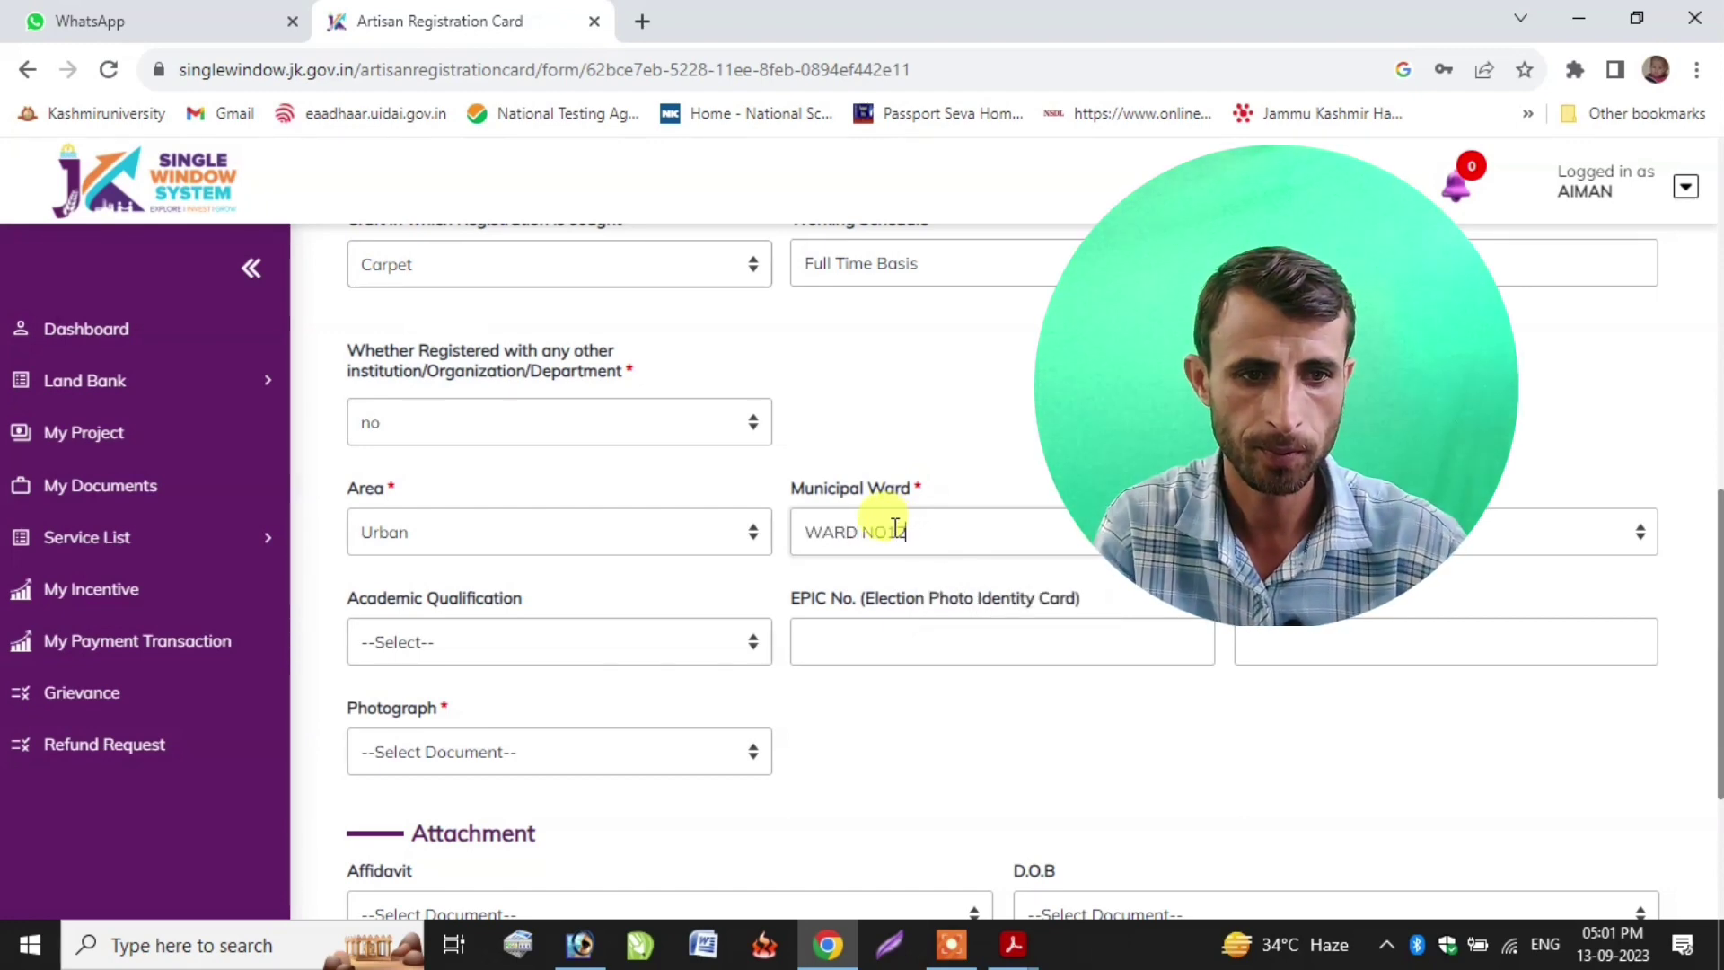
{"action": "key", "text": "Tab"}
{"action": "key", "text": "alt+Down"}
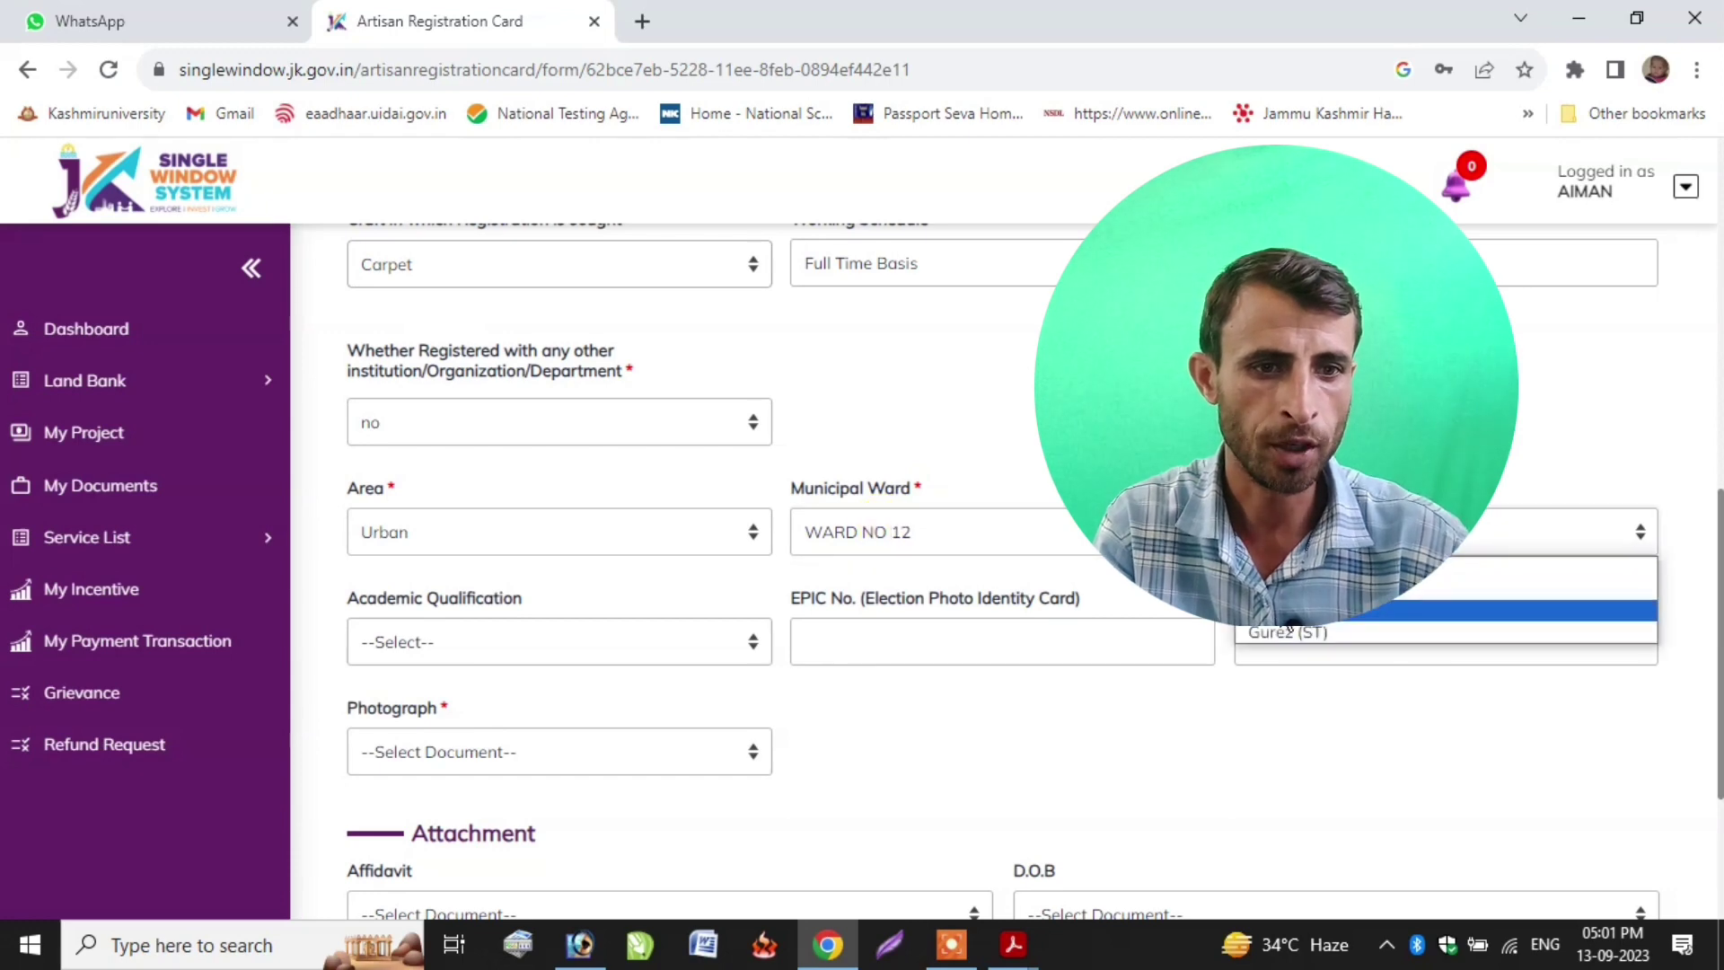
{"action": "left_click", "coordinate": [443, 692]}
{"action": "scroll", "coordinate": [483, 505], "scroll_direction": "down", "scroll_amount": 3}
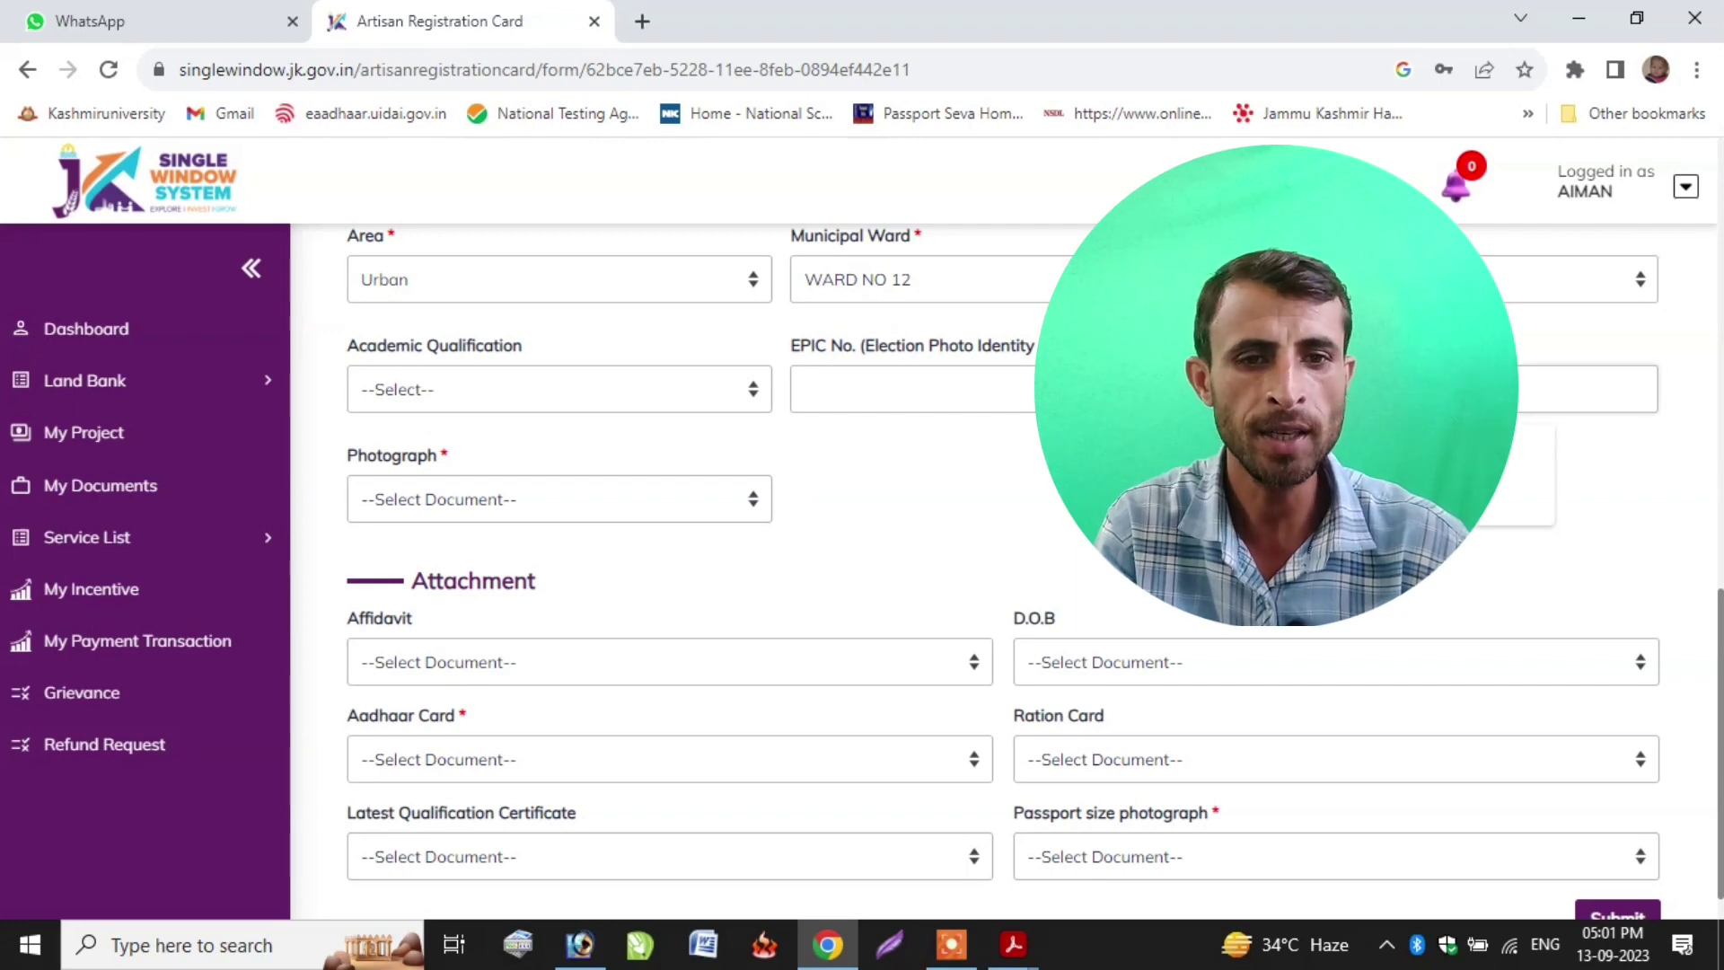
{"action": "scroll", "coordinate": [704, 683], "scroll_direction": "up", "scroll_amount": 1}
{"action": "scroll", "coordinate": [705, 683], "scroll_direction": "down", "scroll_amount": 2}
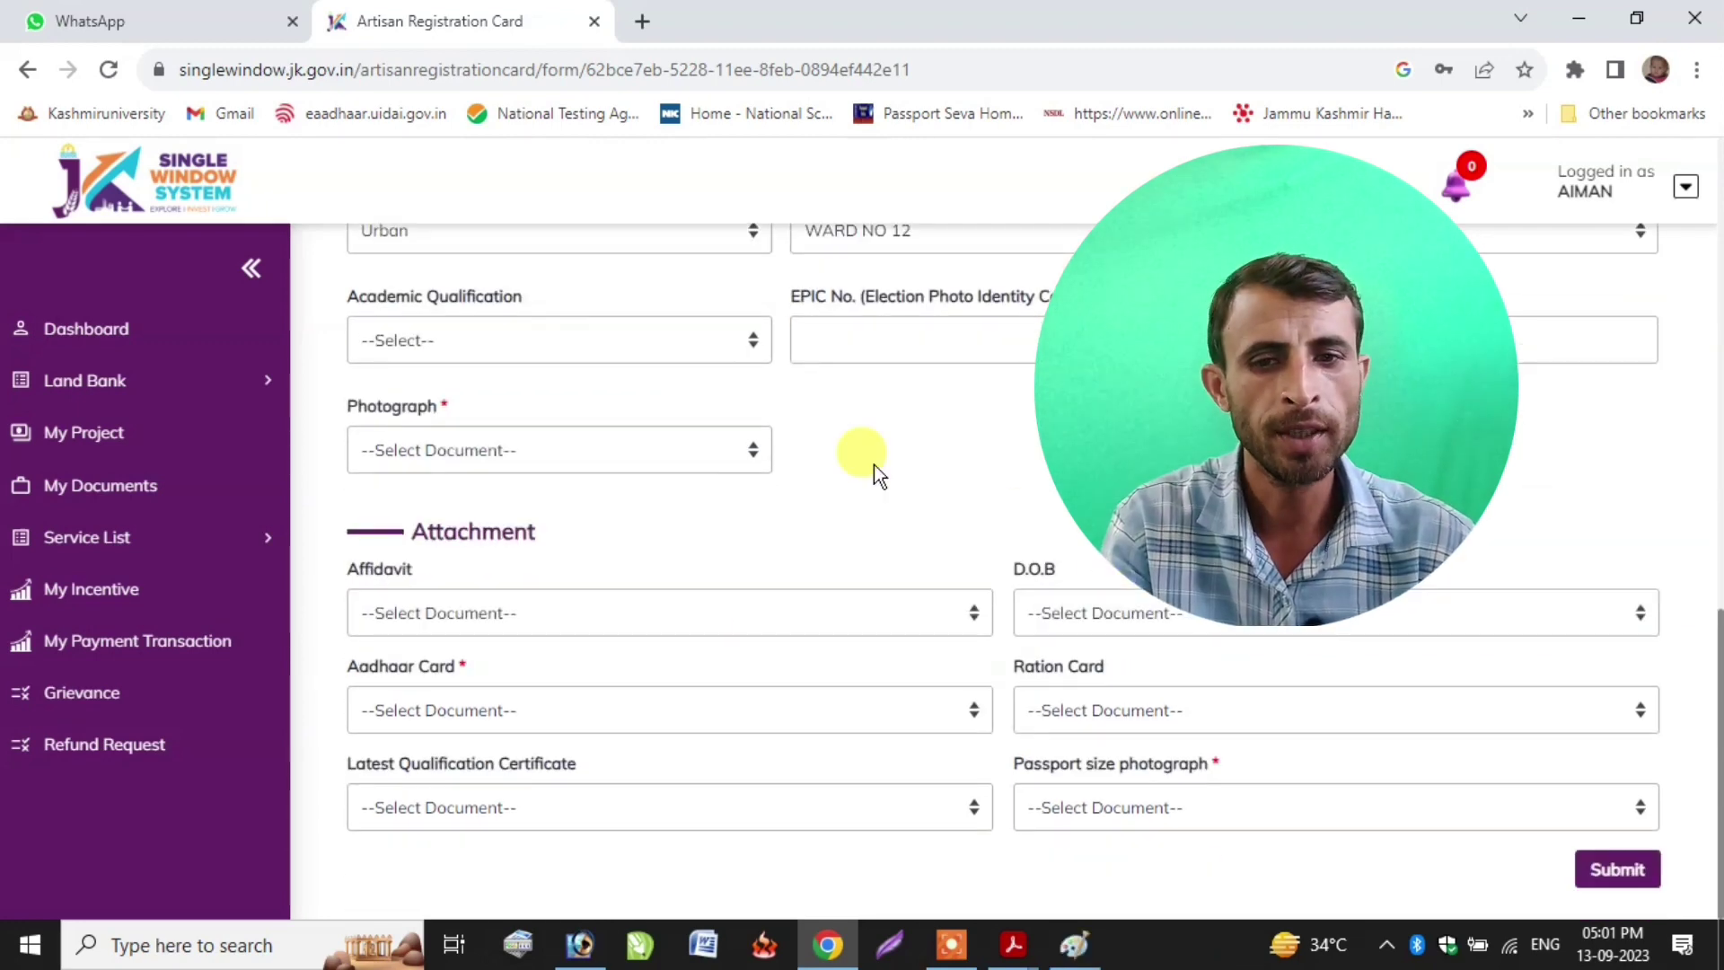
Step: Attach PHOTO for both photographs and 'adhaar card' for Aadhaar, then submit the form
{"action": "left_click", "coordinate": [431, 438]}
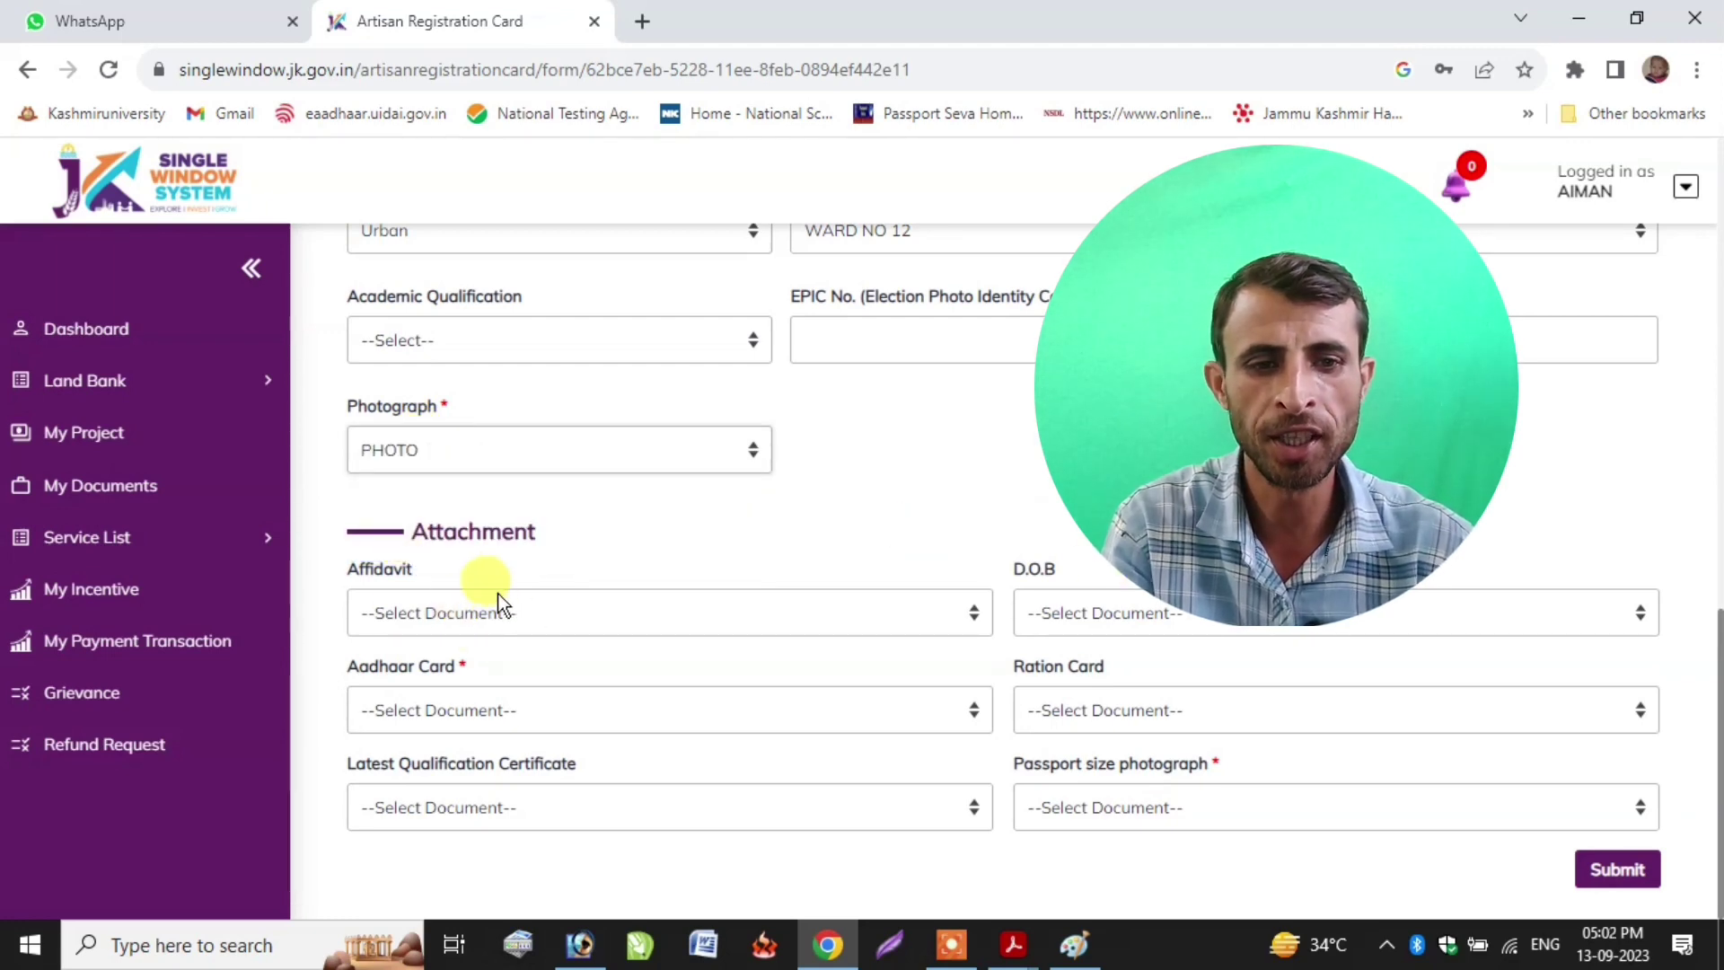
{"action": "left_click", "coordinate": [489, 711]}
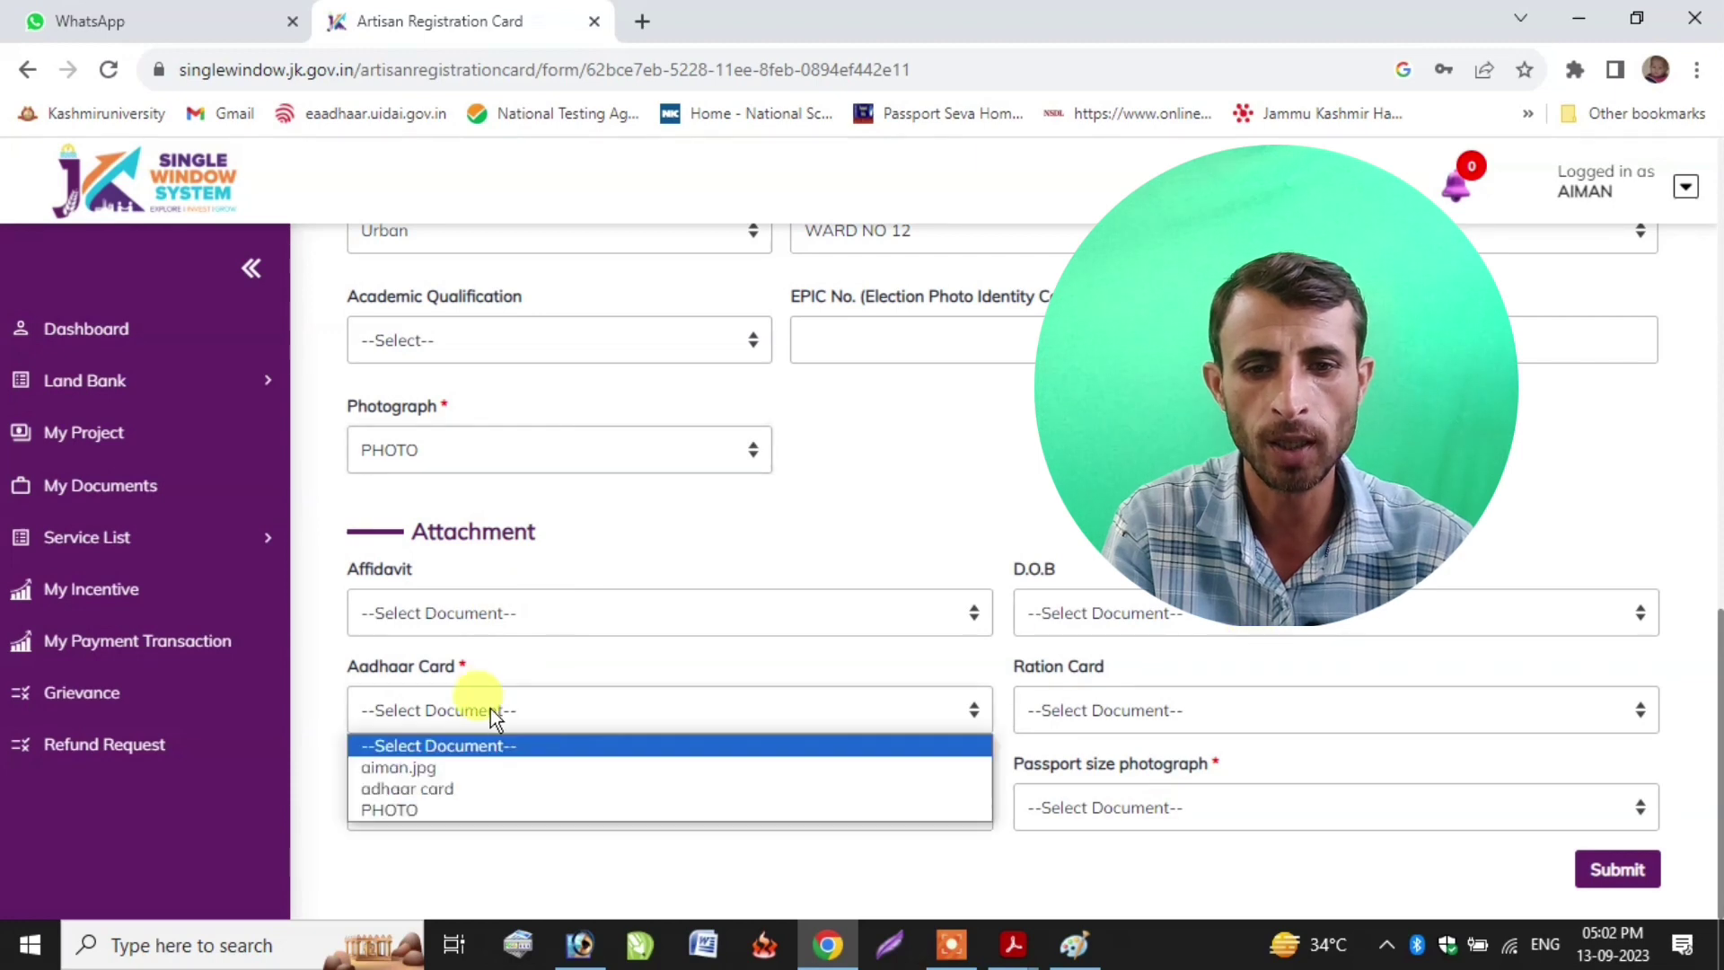
{"action": "left_click", "coordinate": [466, 790]}
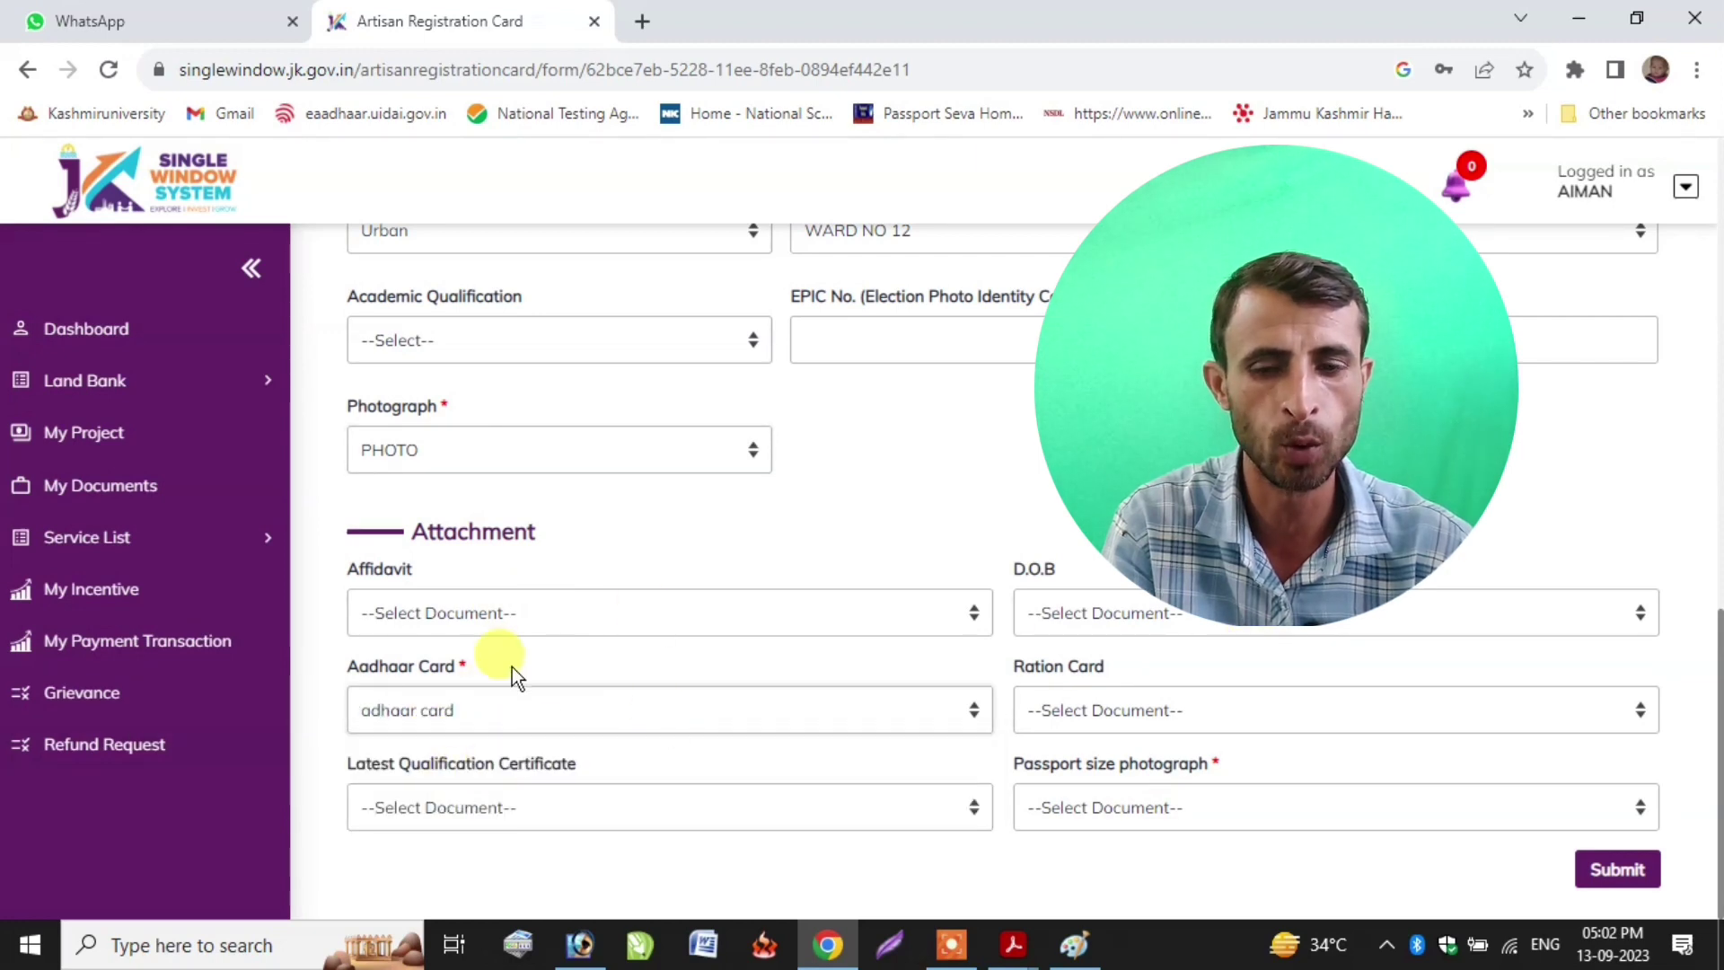
{"action": "left_click", "coordinate": [1155, 794]}
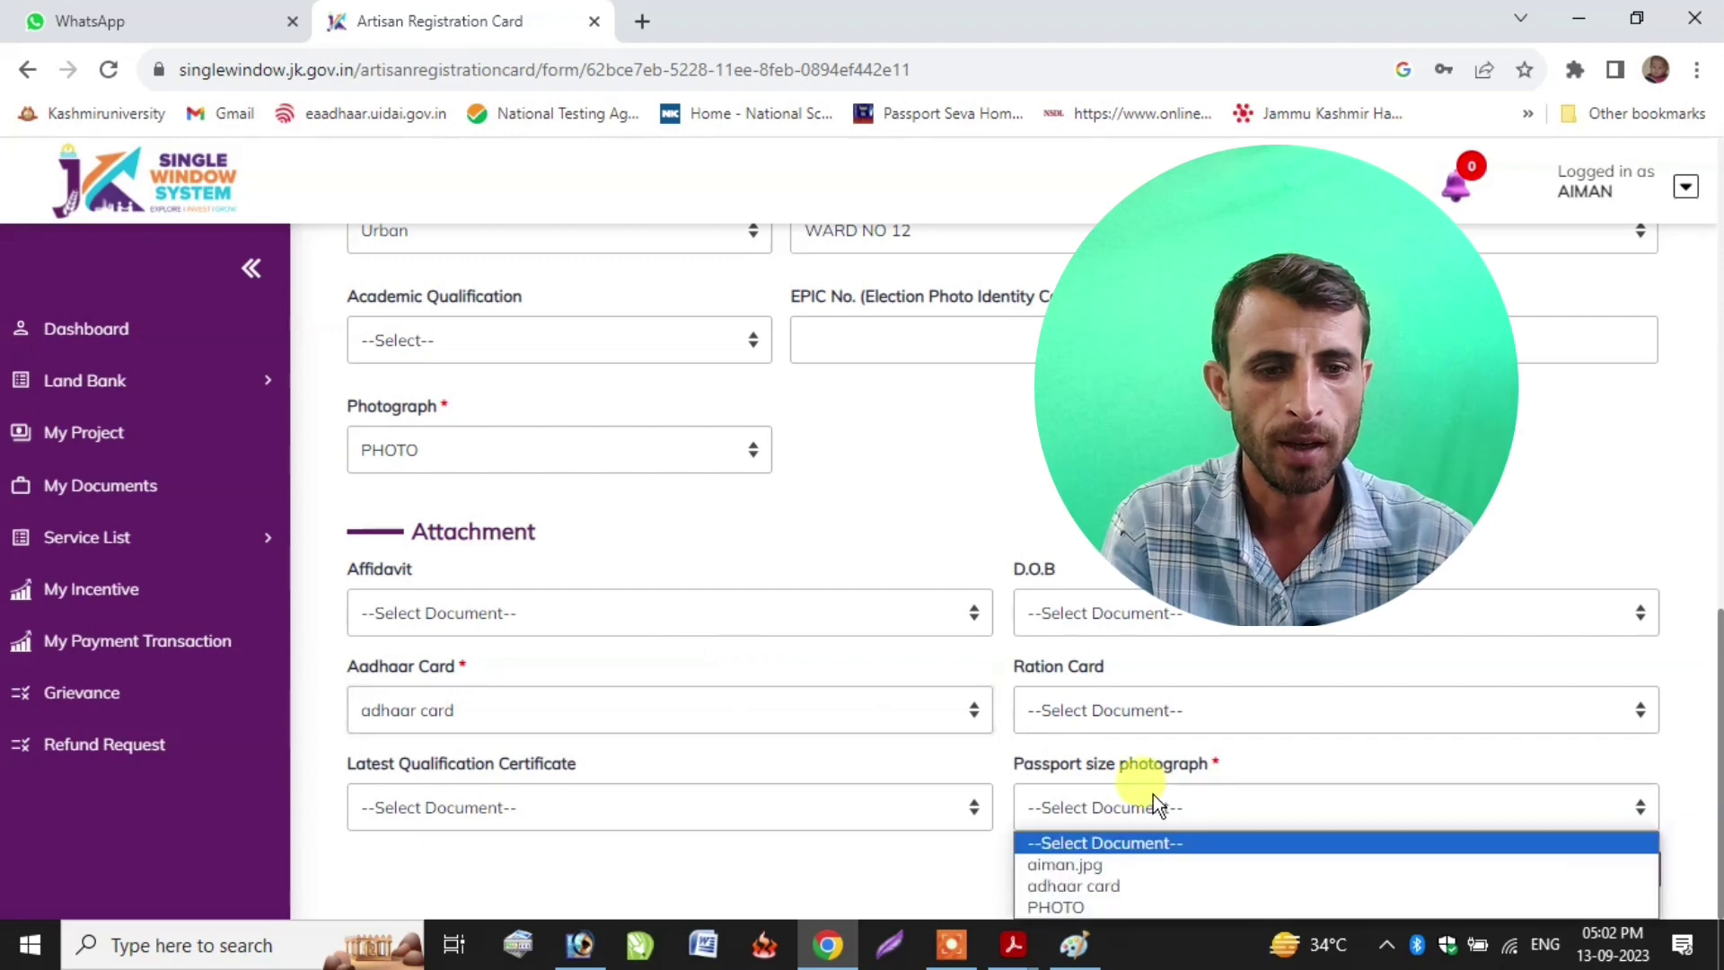
{"action": "left_click", "coordinate": [1078, 910]}
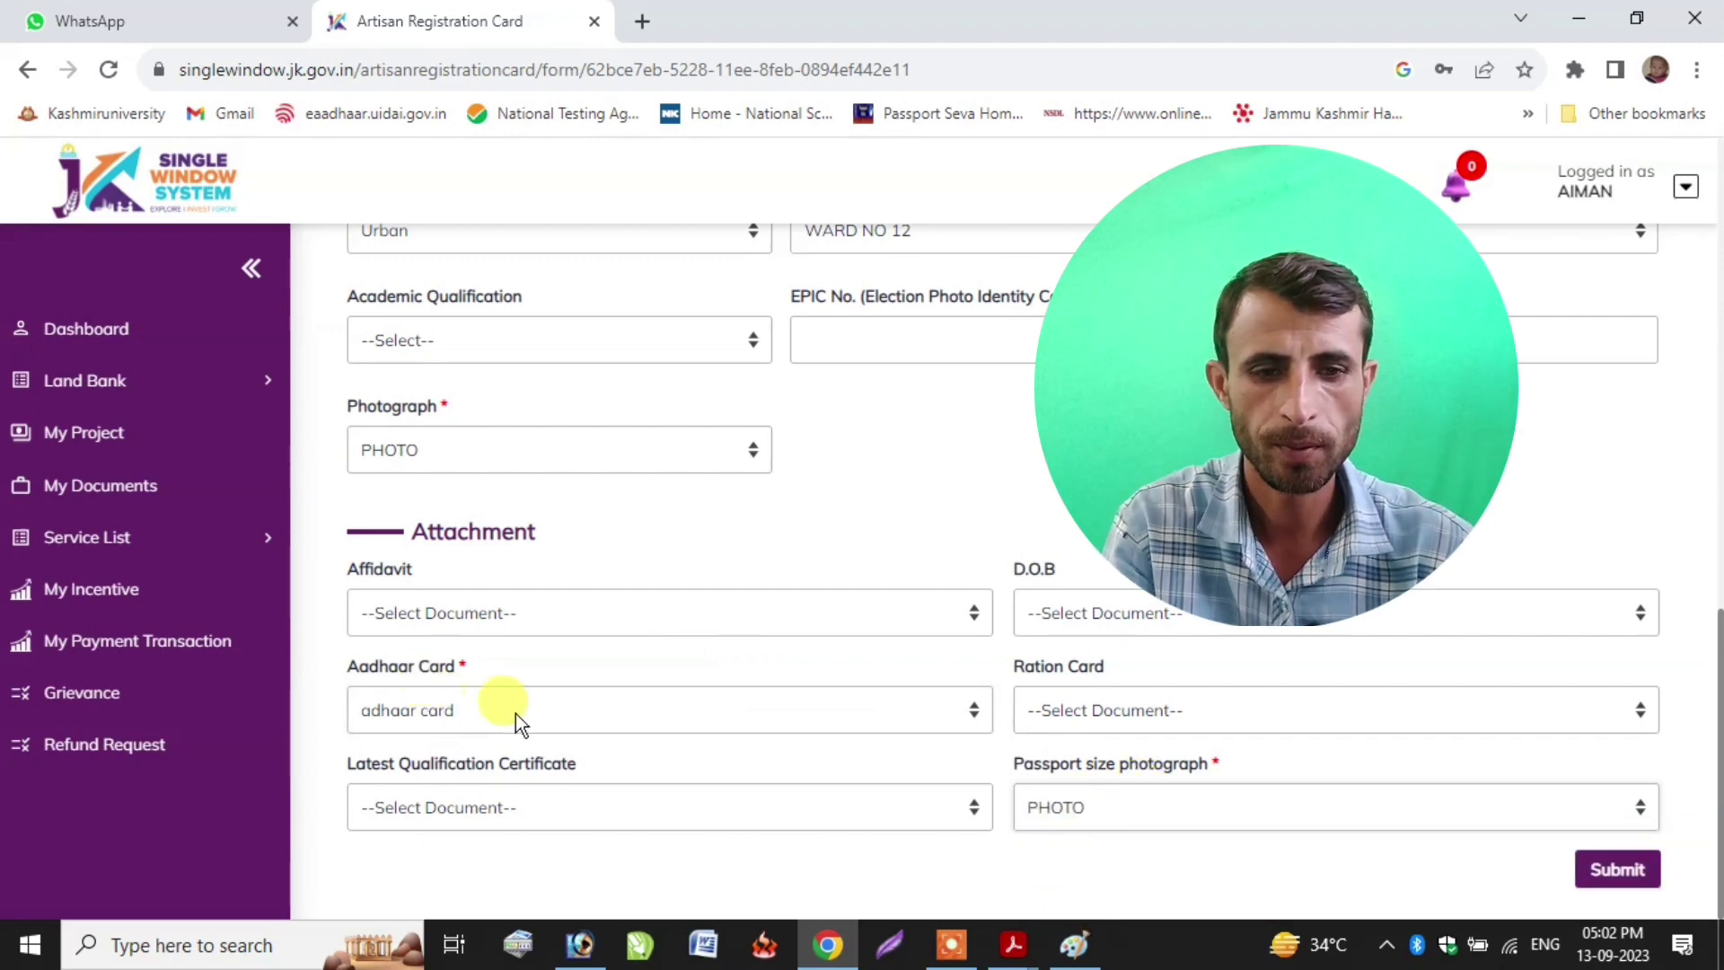
{"action": "left_click", "coordinate": [1607, 868]}
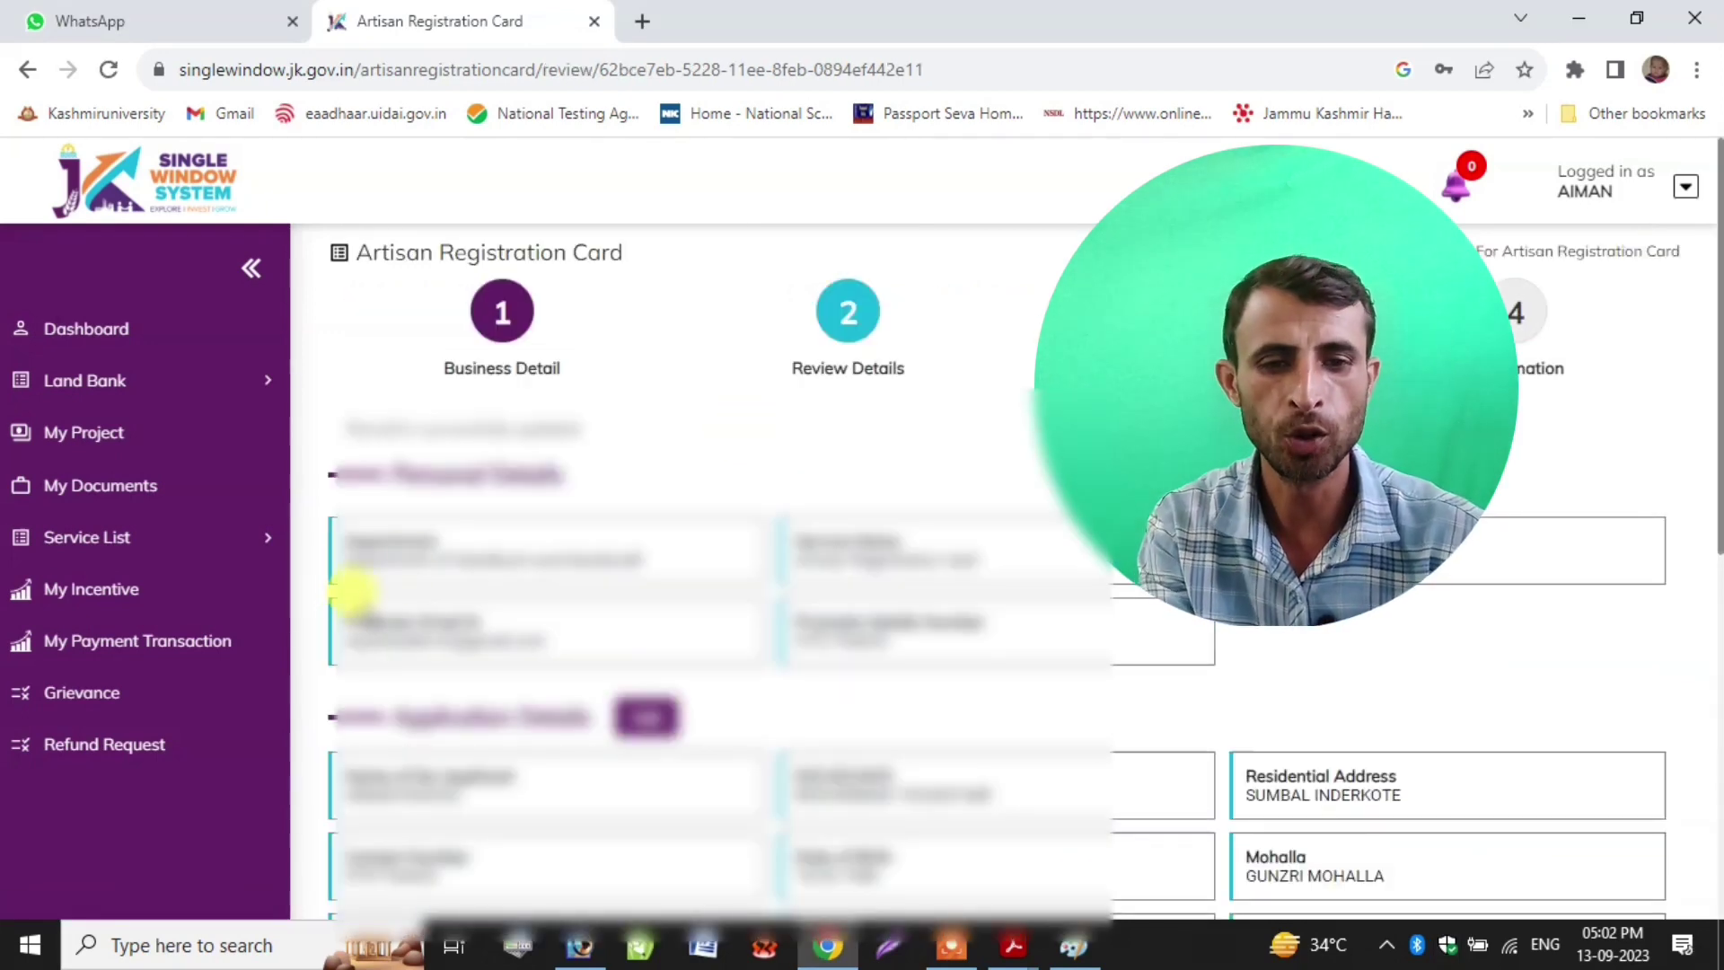
Step: Review the application details and continue to the bank selection page
{"action": "scroll", "coordinate": [827, 569], "scroll_direction": "down", "scroll_amount": 4}
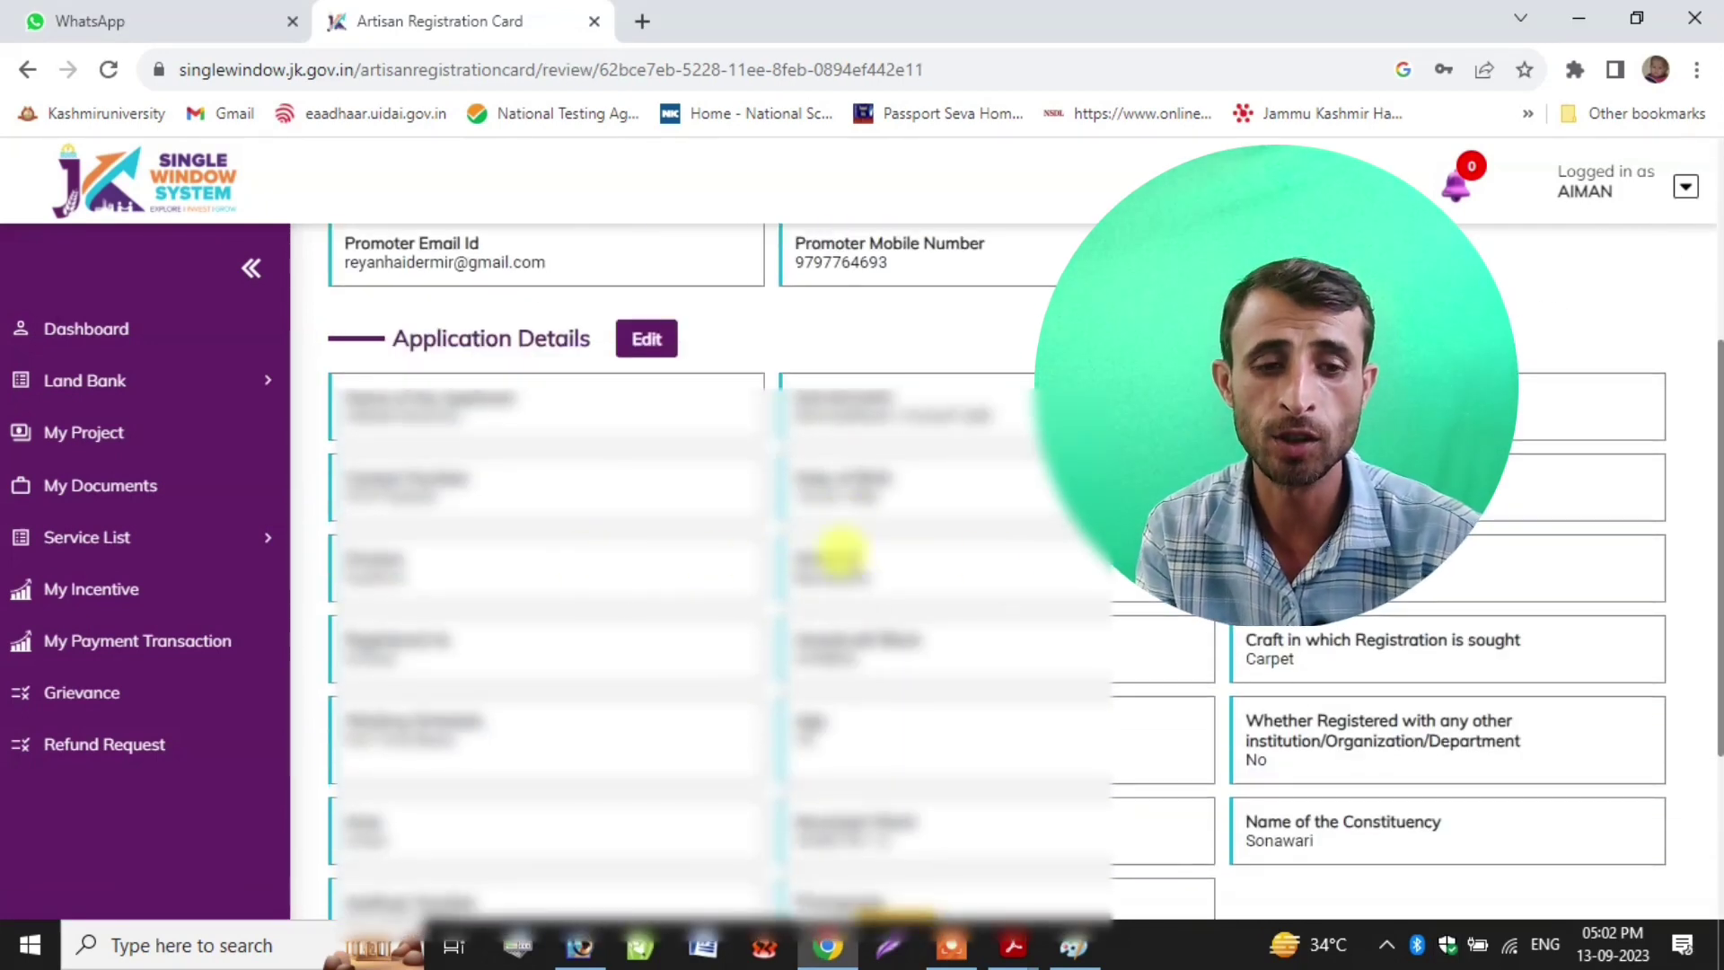
{"action": "scroll", "coordinate": [839, 550], "scroll_direction": "down", "scroll_amount": 5}
{"action": "left_click", "coordinate": [1585, 871]}
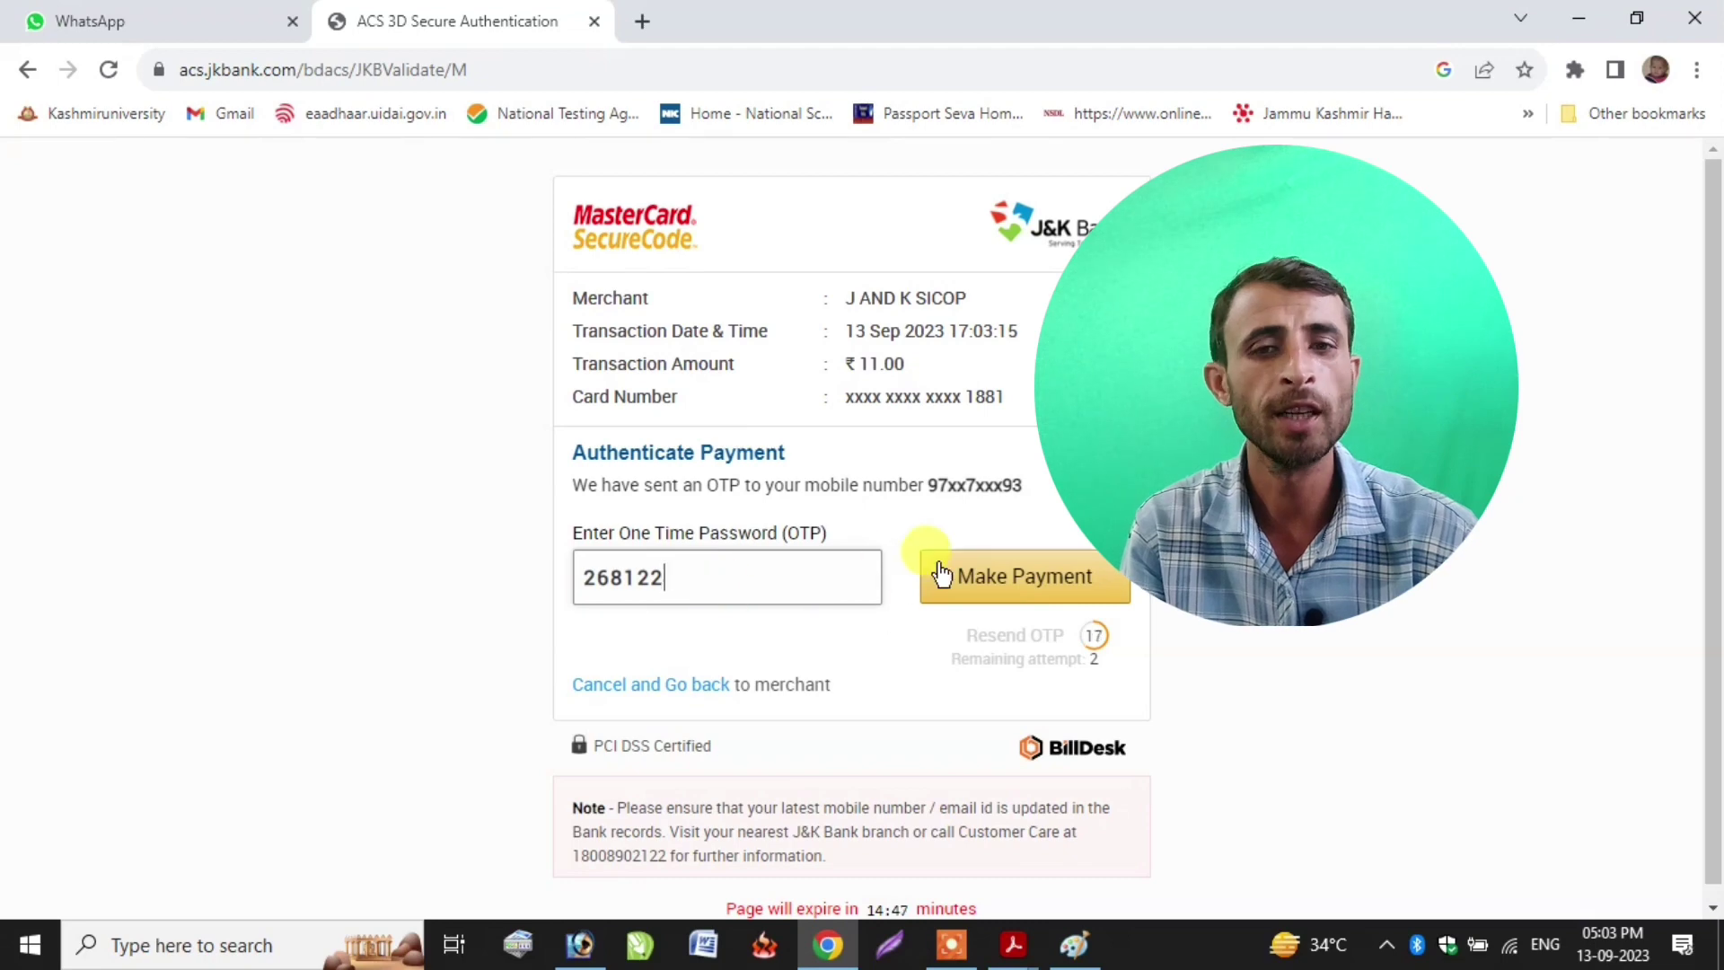
Step: Pay the 11 application fee through HDFC
{"action": "left_click", "coordinate": [940, 573]}
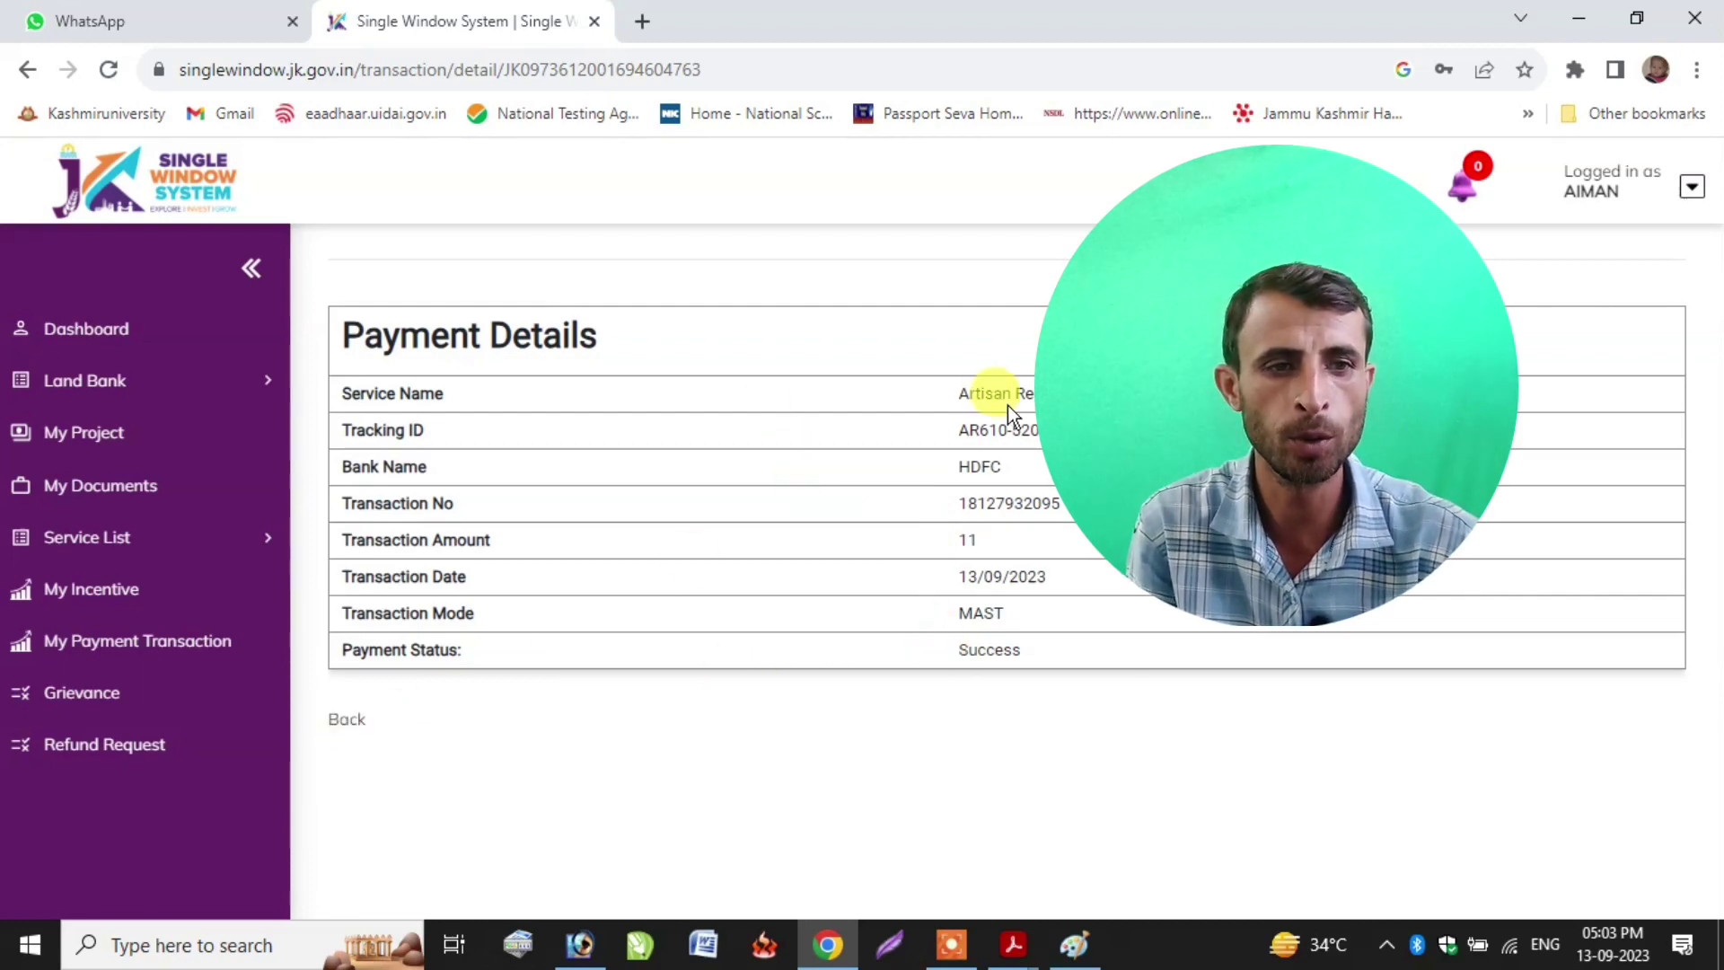
Step: Show the Citizen Centric Services applications filtered by the search term 'ARTI'
{"action": "left_click", "coordinate": [99, 541]}
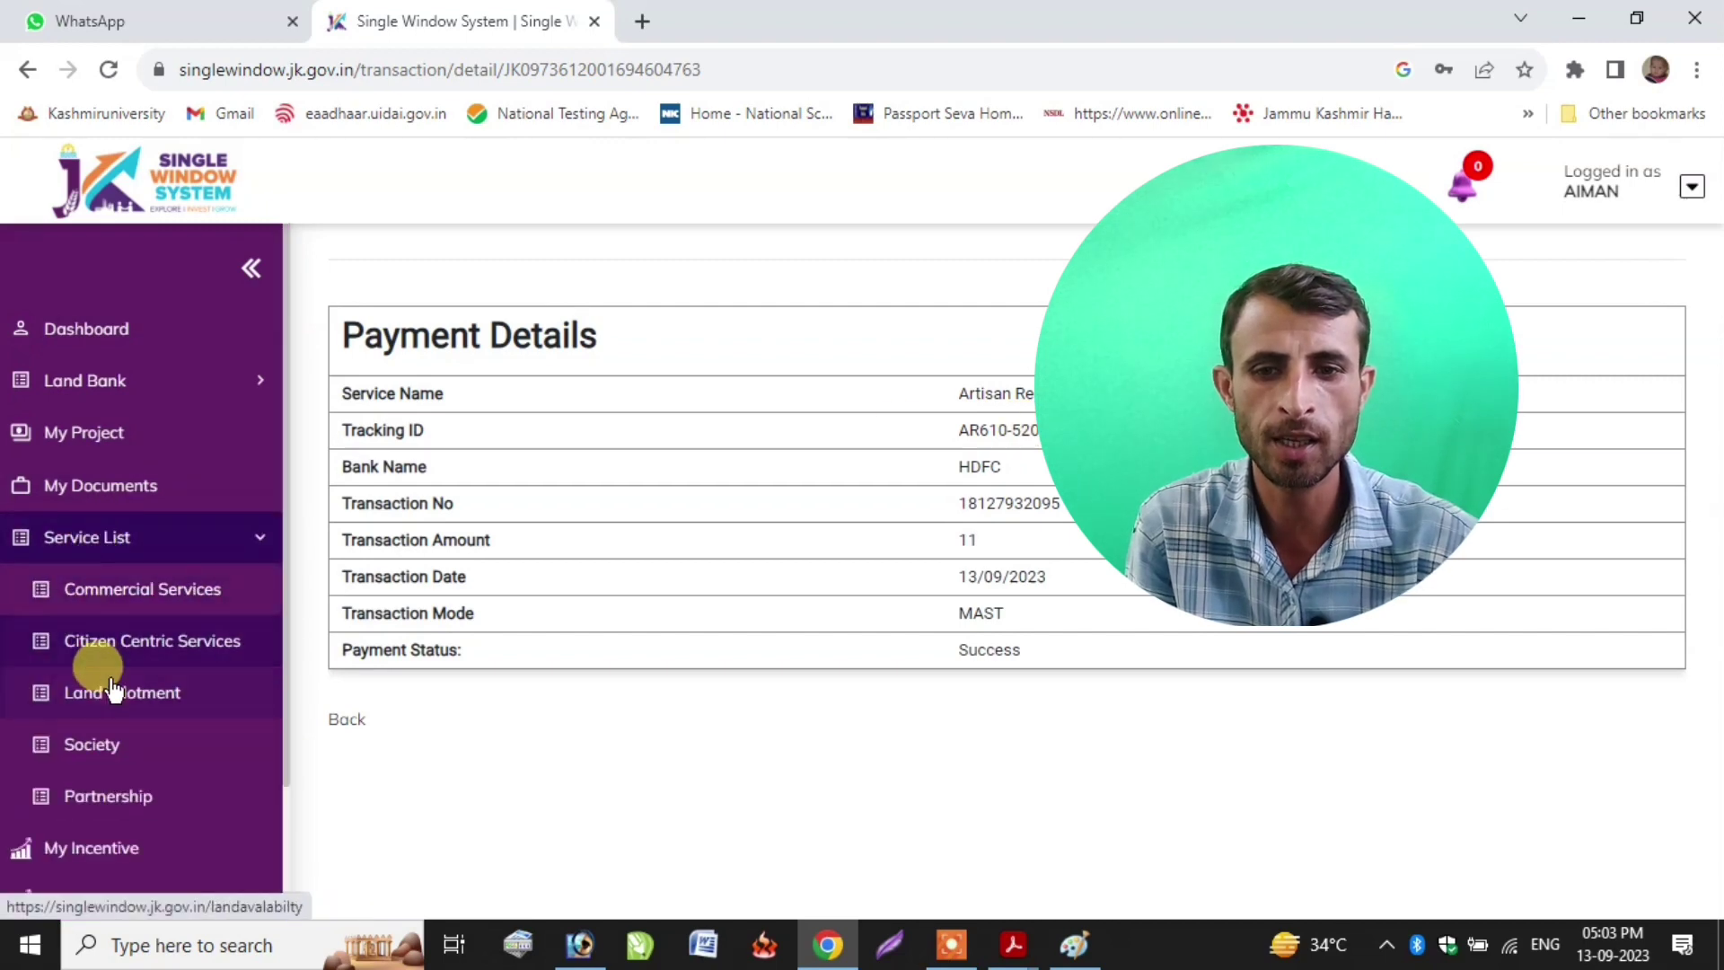
{"action": "left_click", "coordinate": [114, 660]}
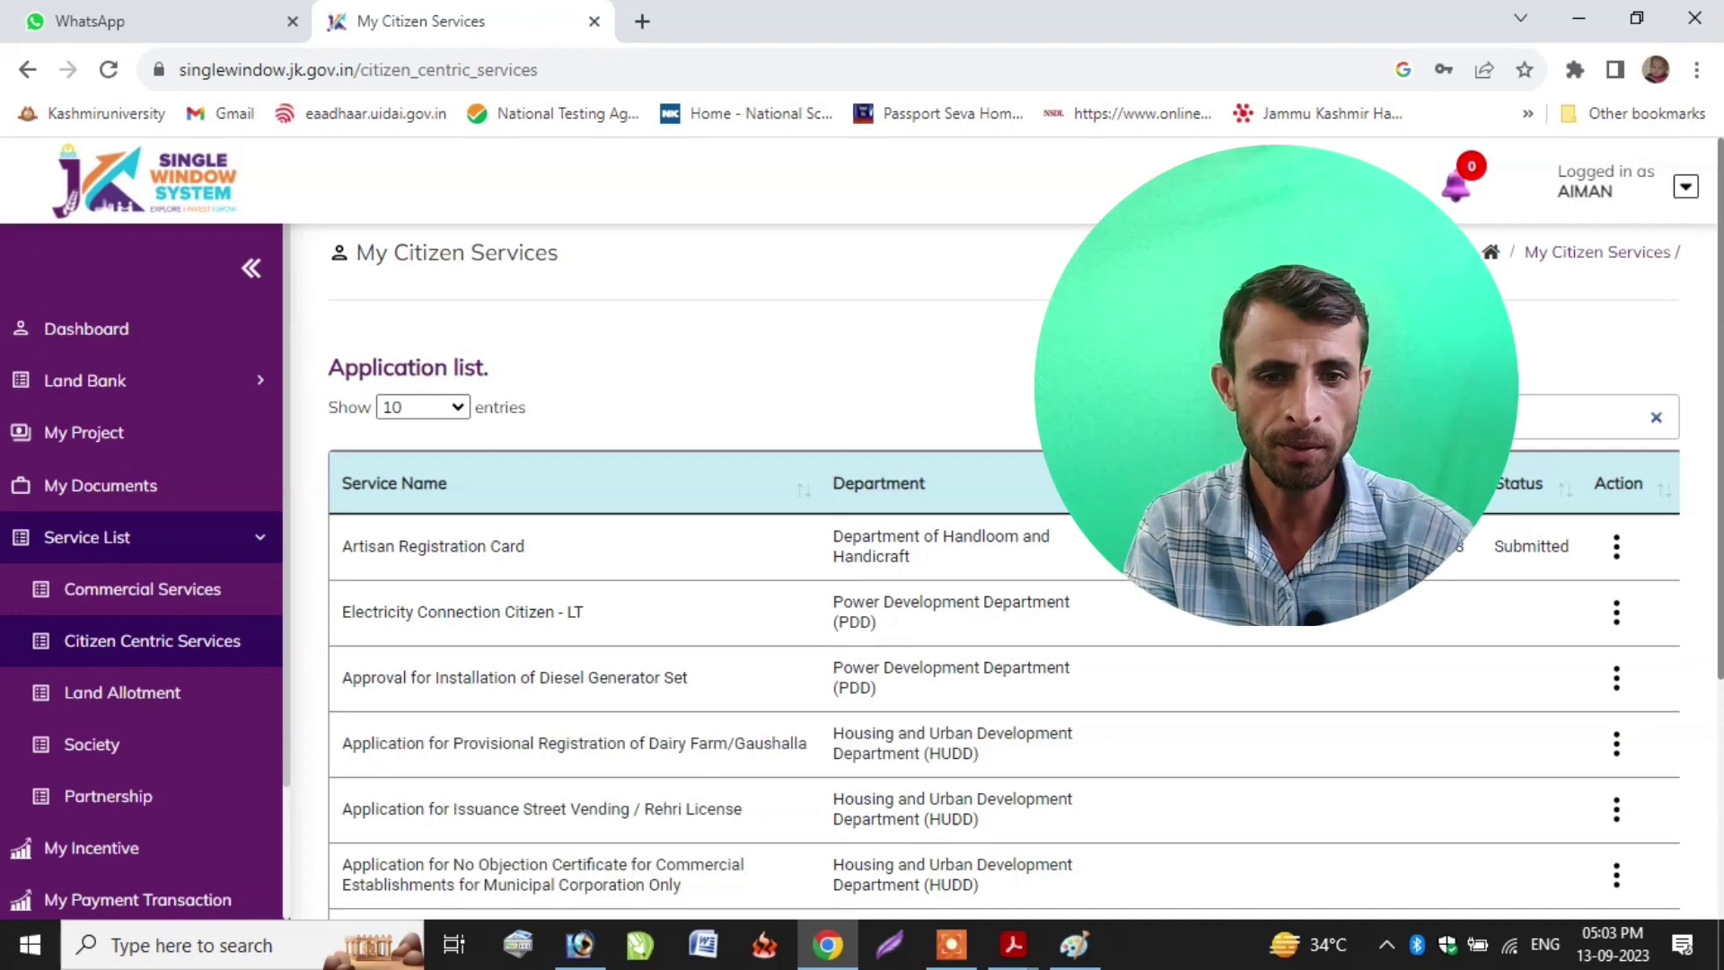
{"action": "type", "text": "pahari"}
{"action": "key", "text": "BackSpace"}
{"action": "key", "text": "BackSpace"}
{"action": "key", "text": "BackSpace"}
{"action": "key", "text": "BackSpace"}
{"action": "key", "text": "BackSpace"}
{"action": "key", "text": "BackSpace"}
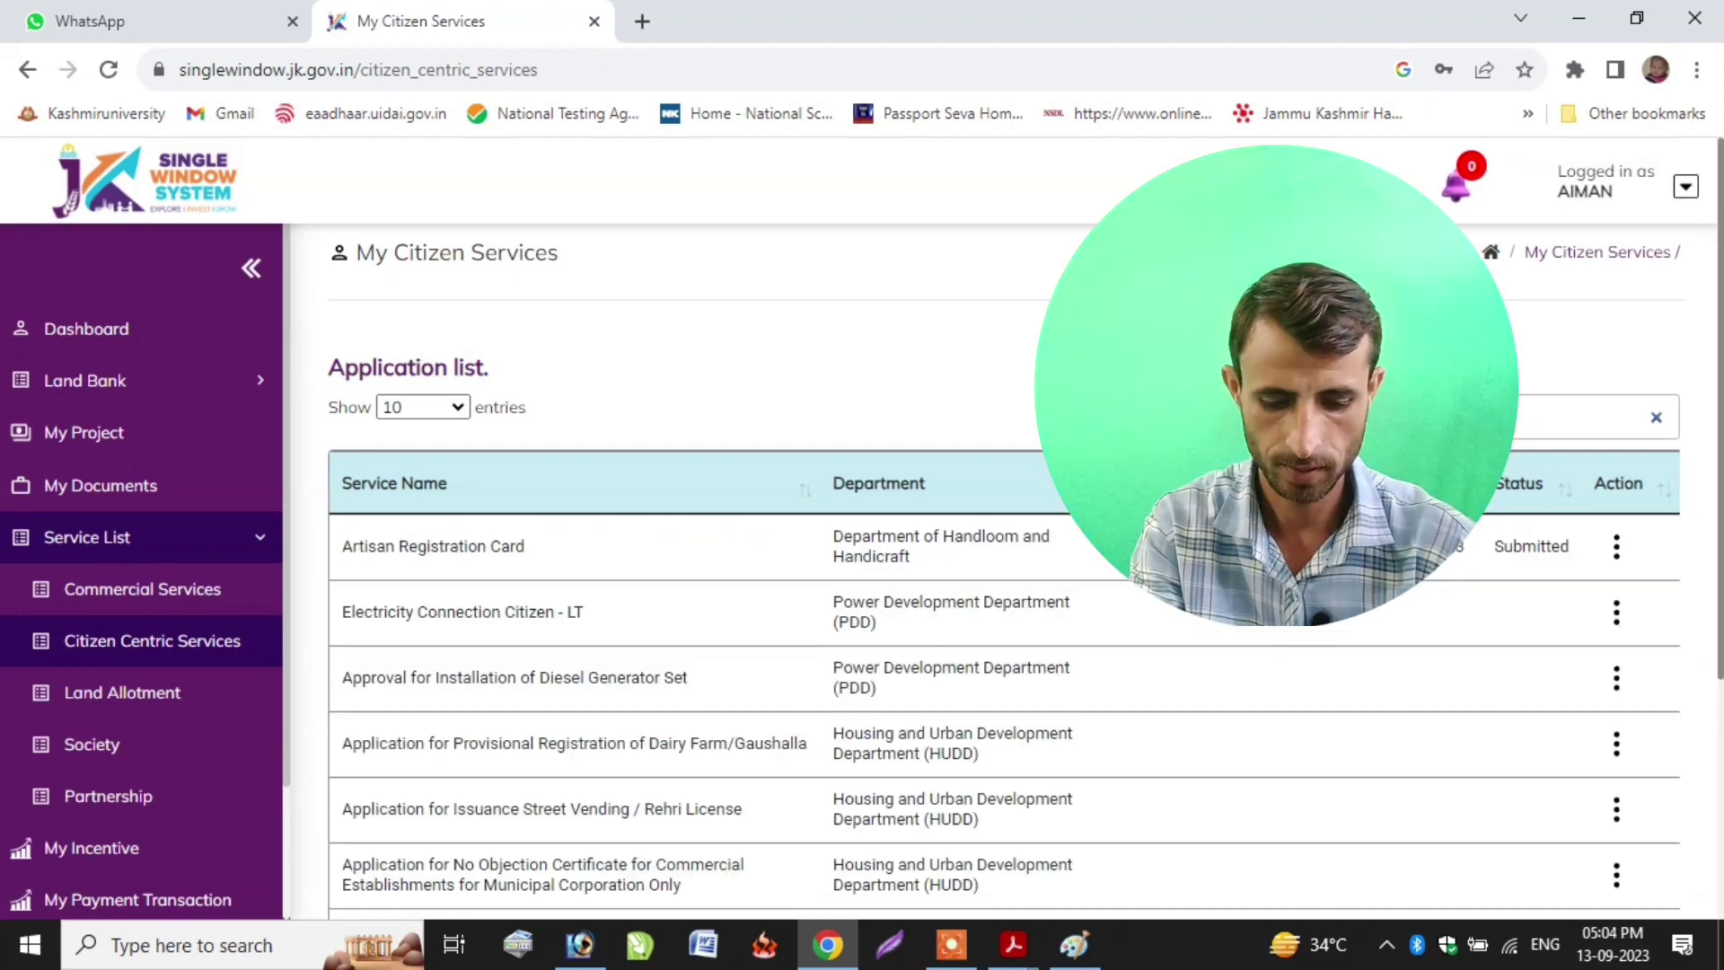
{"action": "type", "text": "ARTI"}
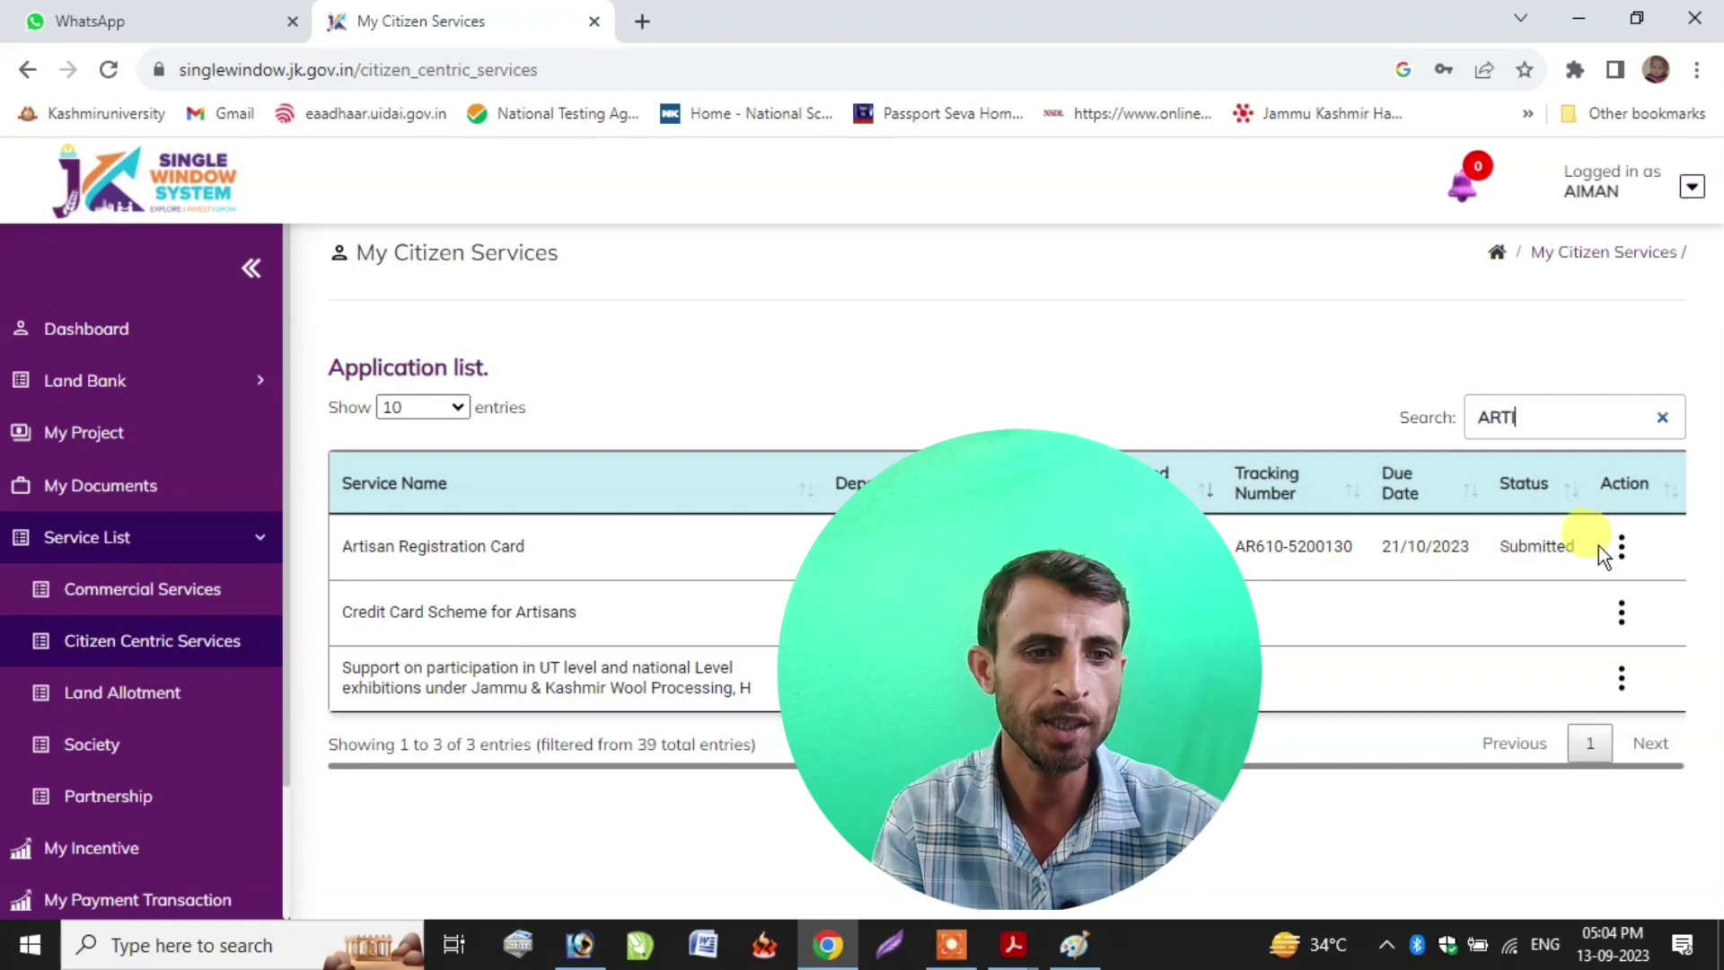
Step: View the submitted Artisan Registration Card application's entered details and attachments
{"action": "left_click", "coordinate": [1622, 546]}
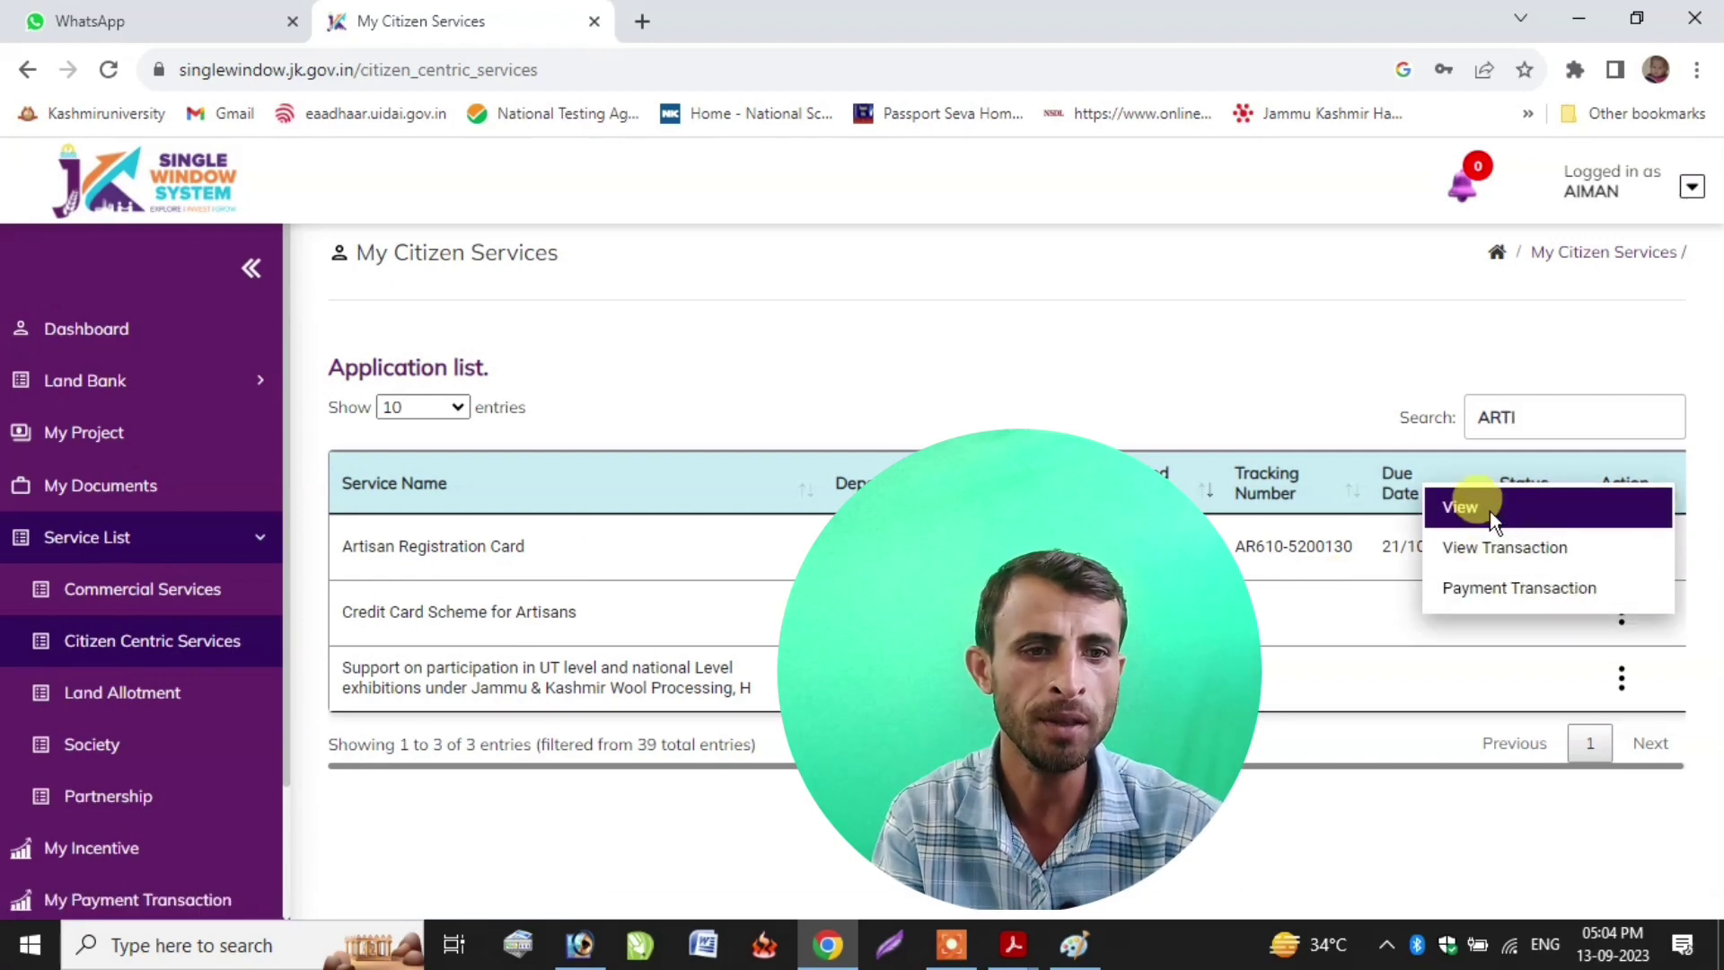
{"action": "left_click", "coordinate": [1491, 514]}
{"action": "scroll", "coordinate": [1257, 575], "scroll_direction": "down", "scroll_amount": 5}
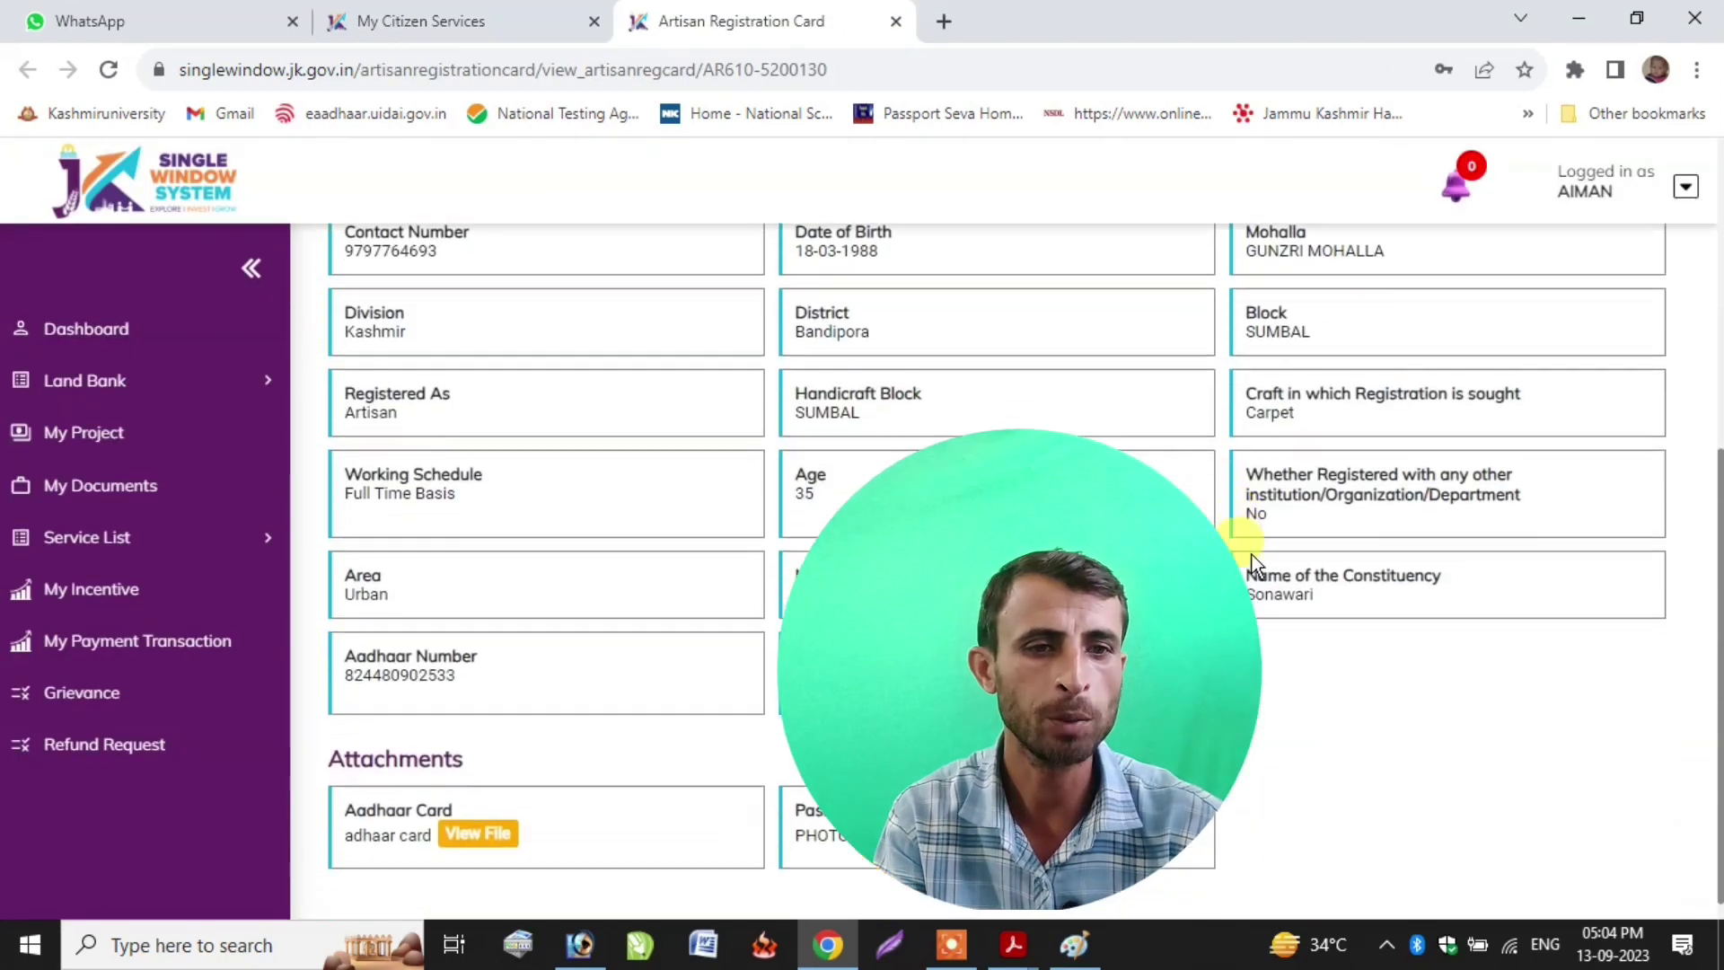
{"action": "scroll", "coordinate": [1257, 575], "scroll_direction": "up", "scroll_amount": 5}
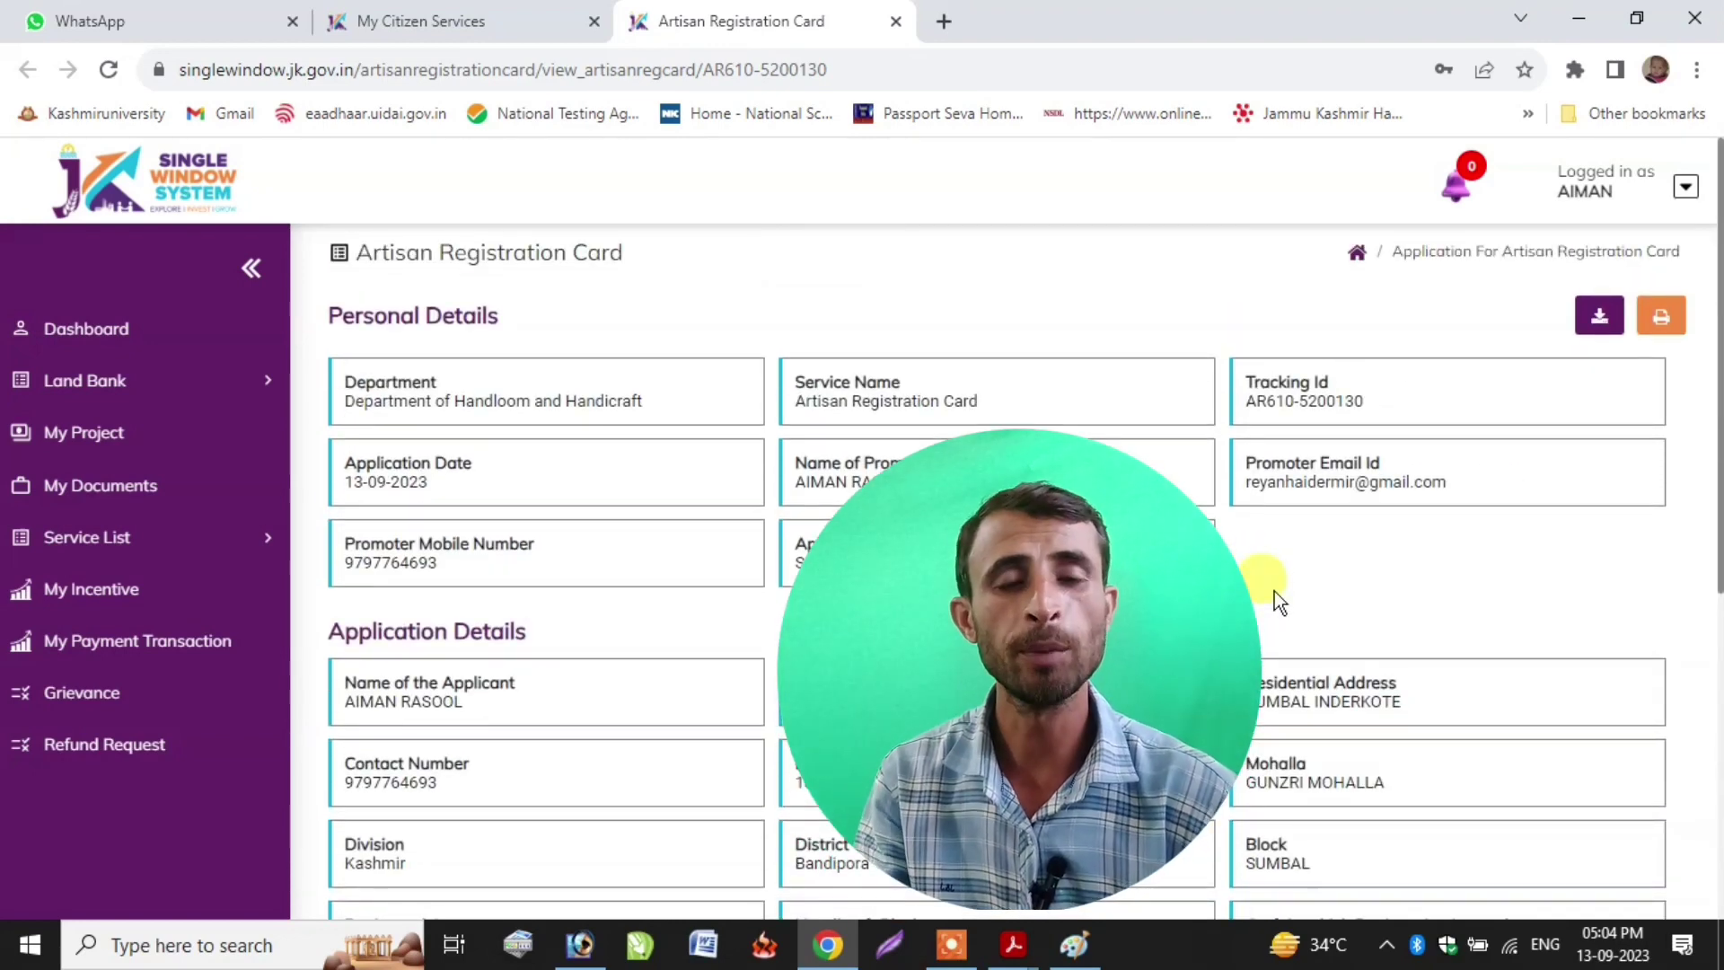